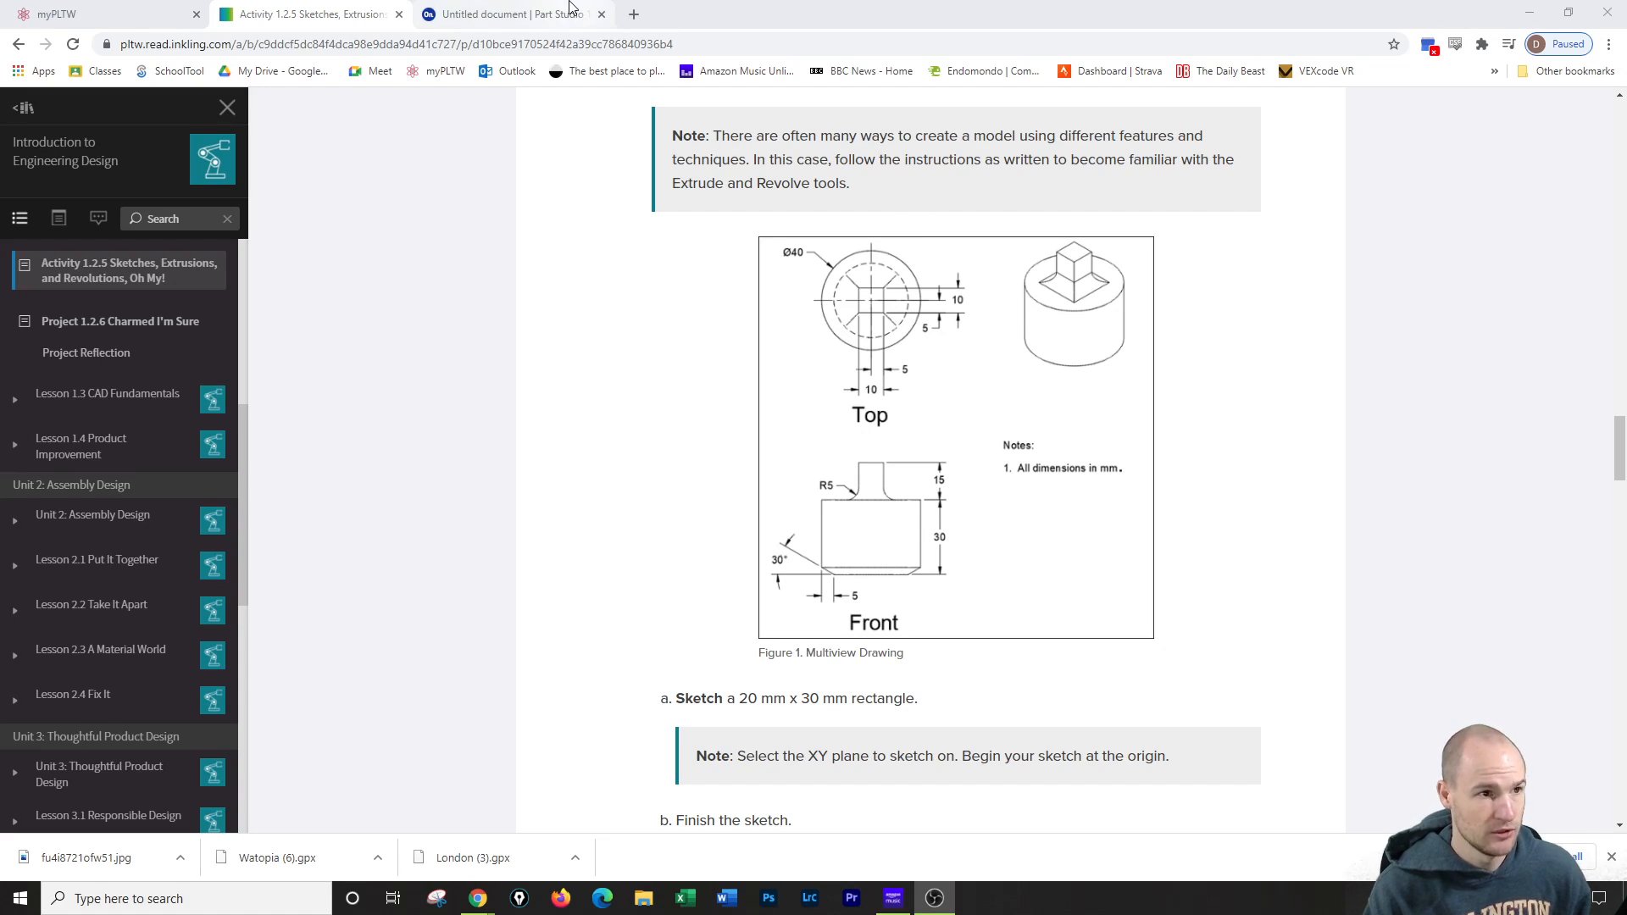
Switch to the untitled Onshape document and set the workspace's default length unit to millimeter
left_click(513, 14)
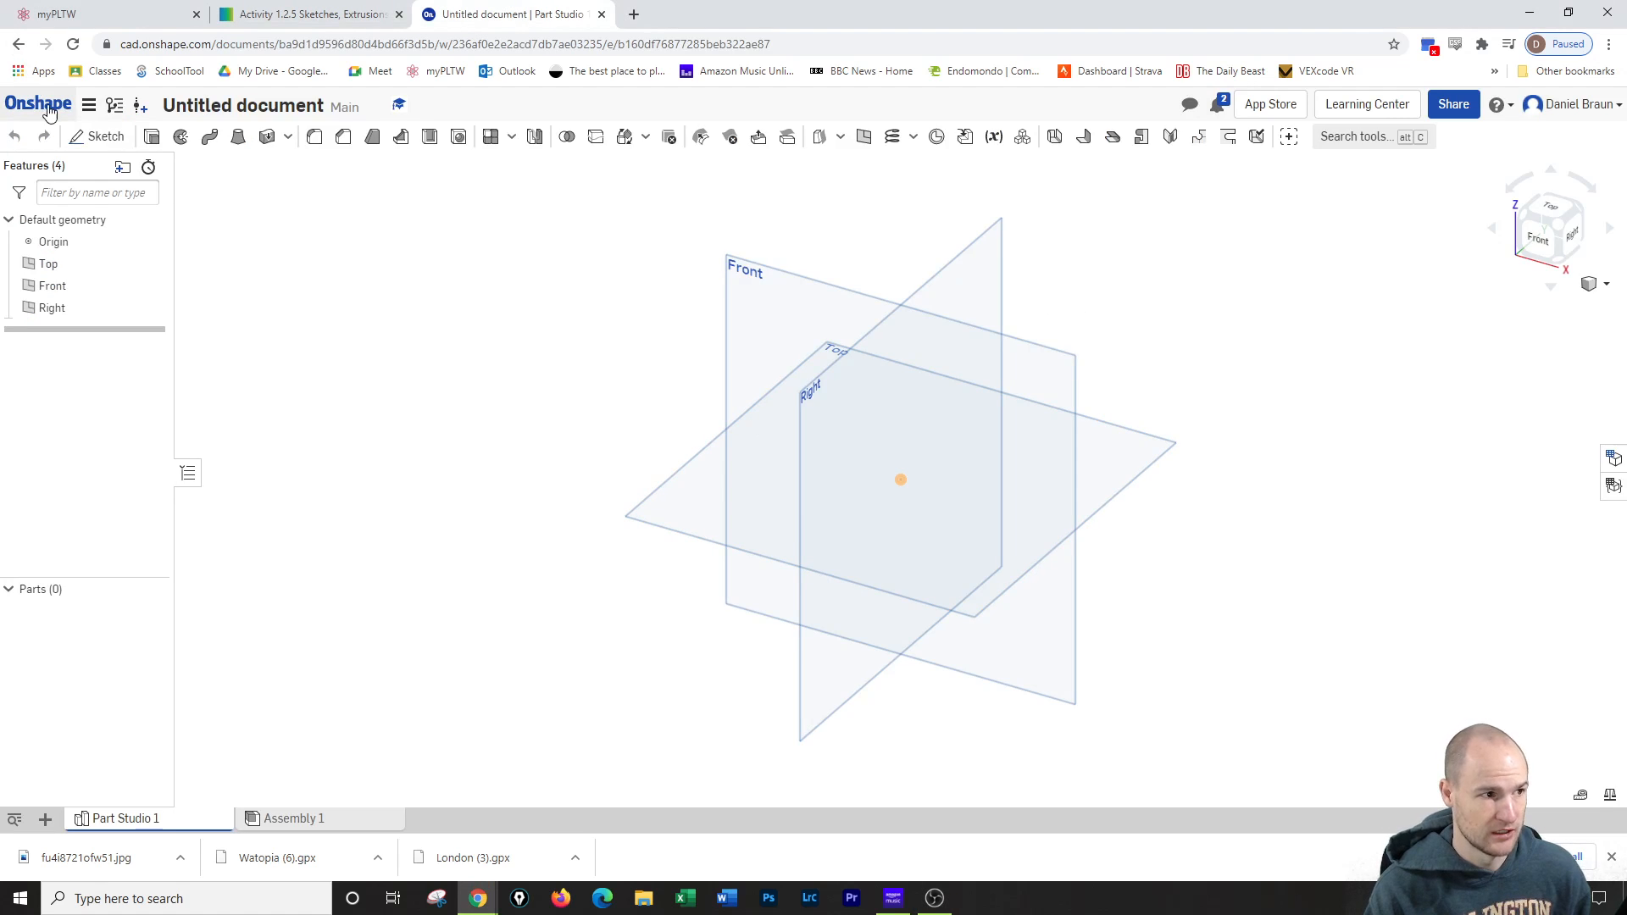
left_click(88, 109)
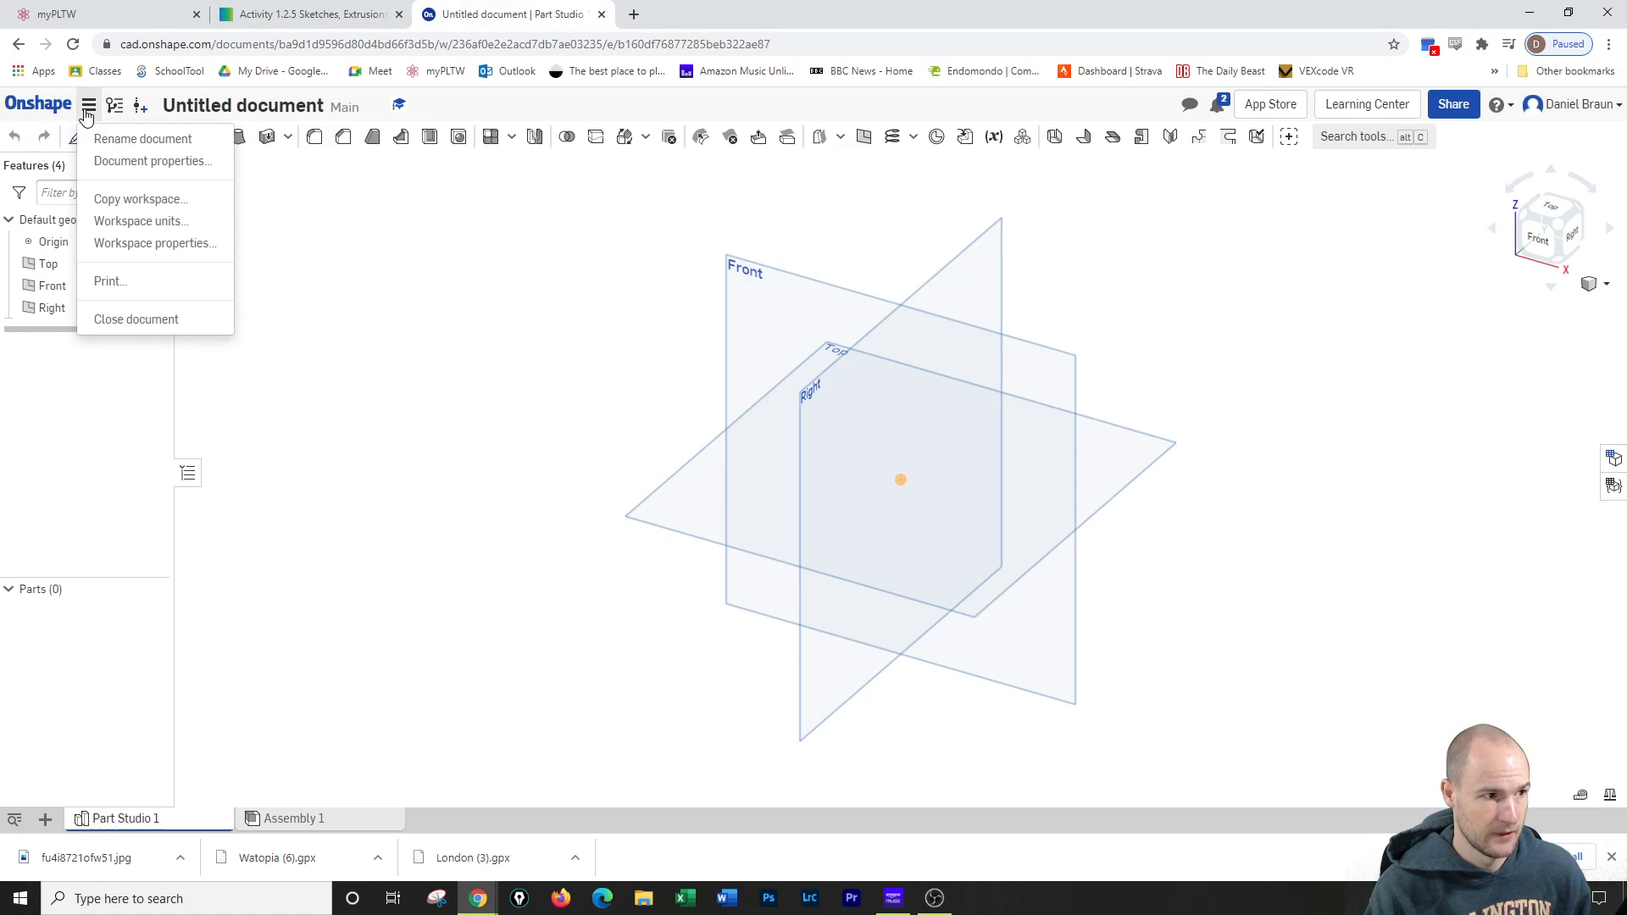
left_click(137, 224)
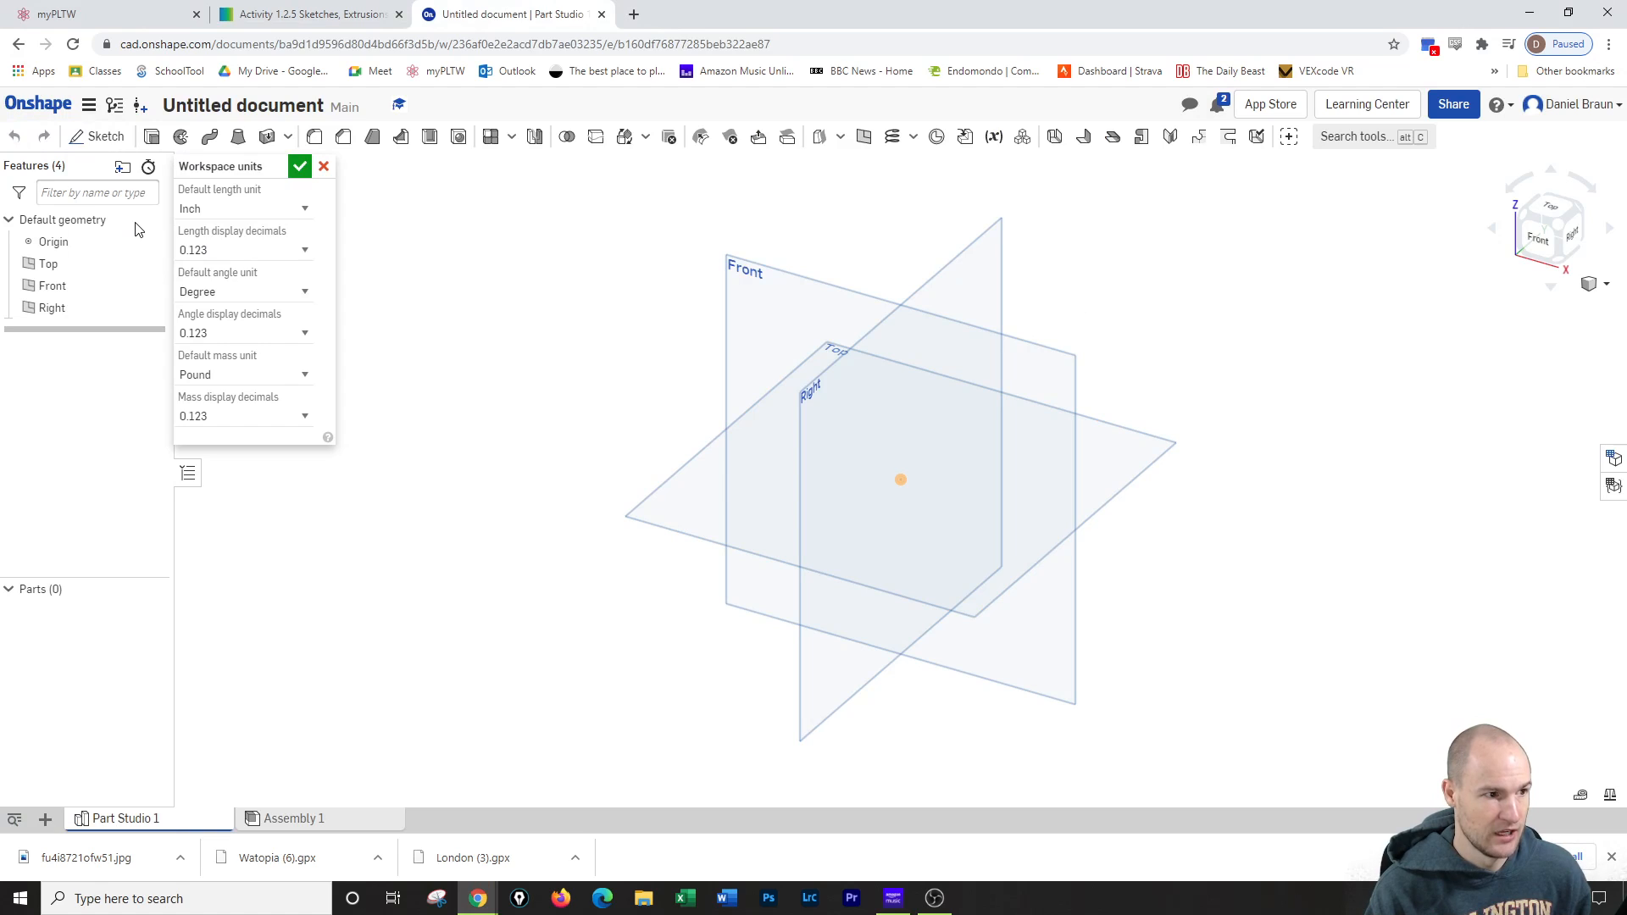
left_click(88, 109)
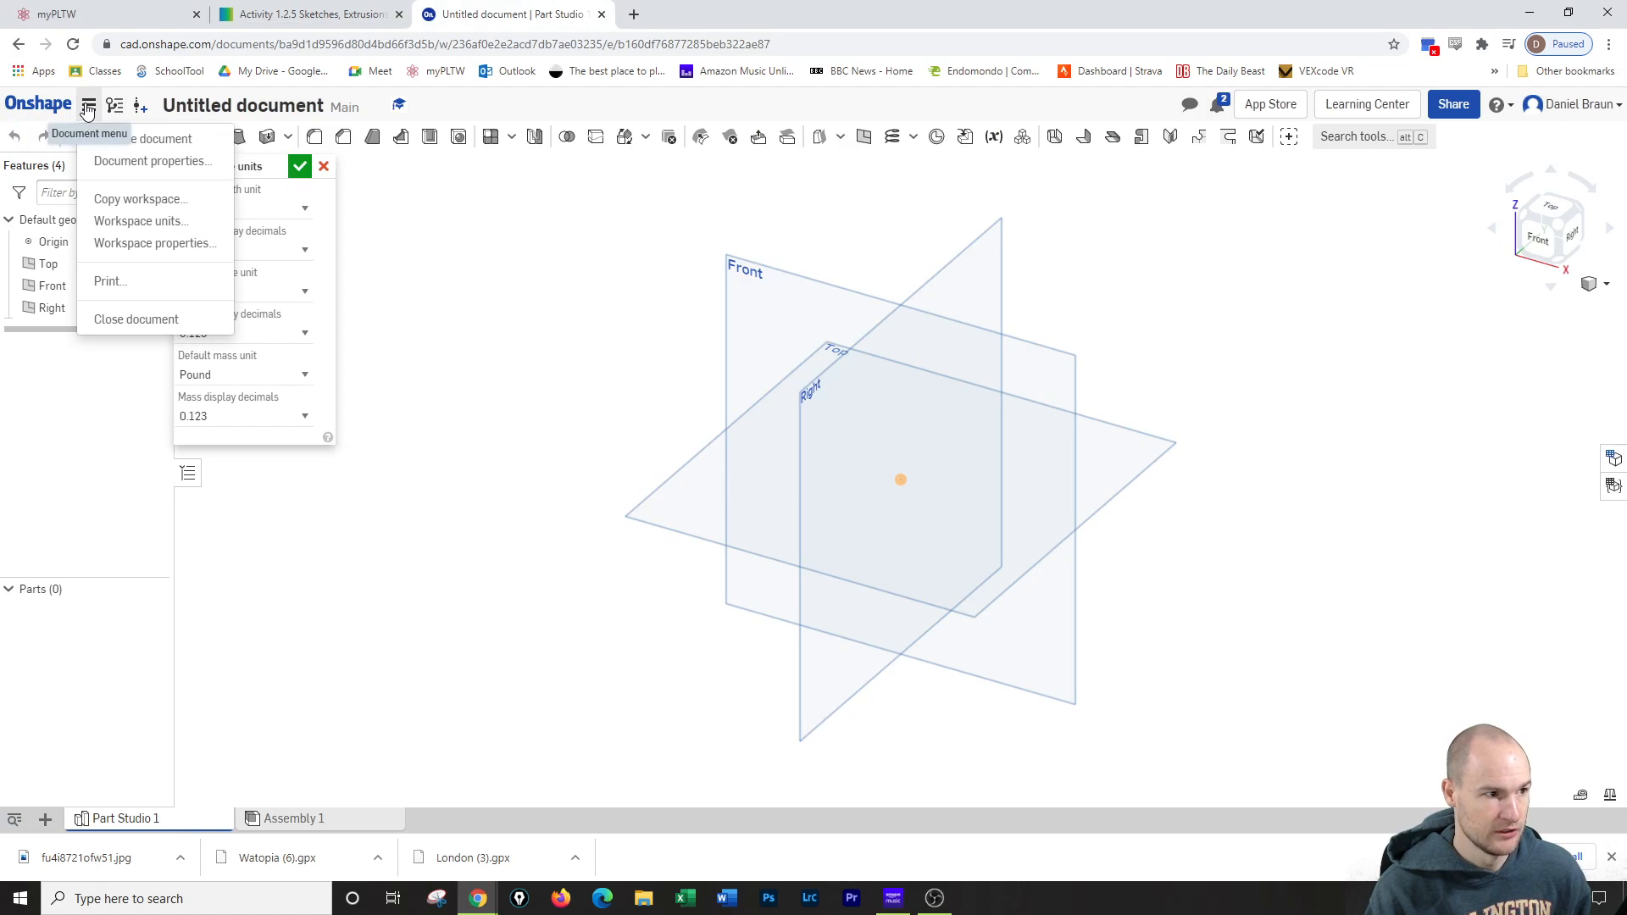
left_click(306, 209)
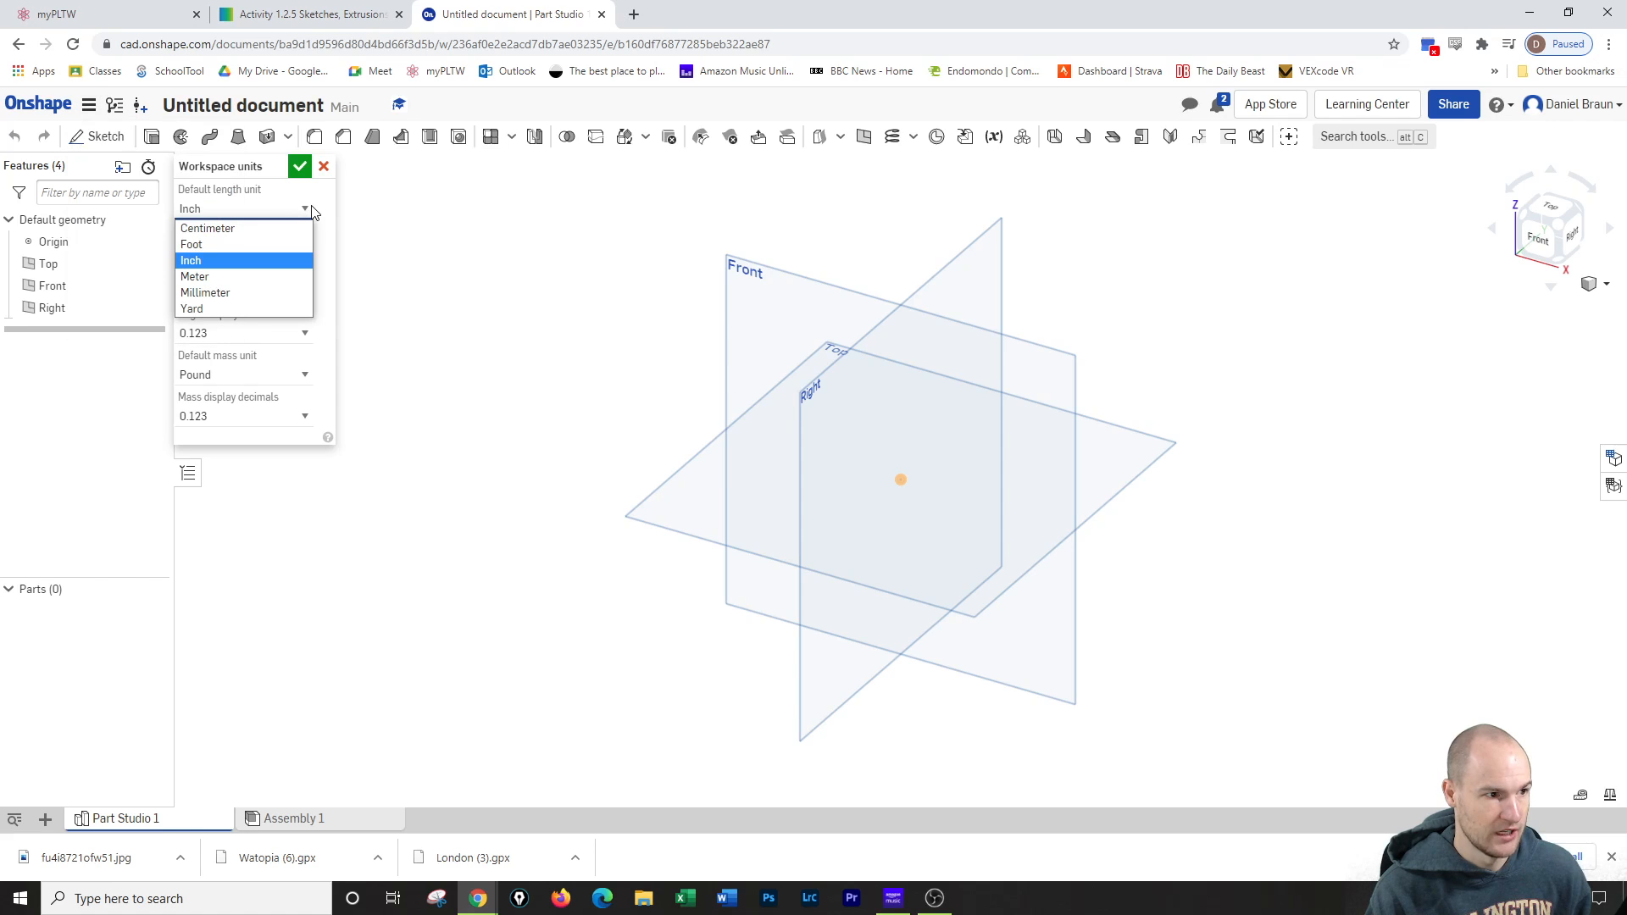
left_click(222, 294)
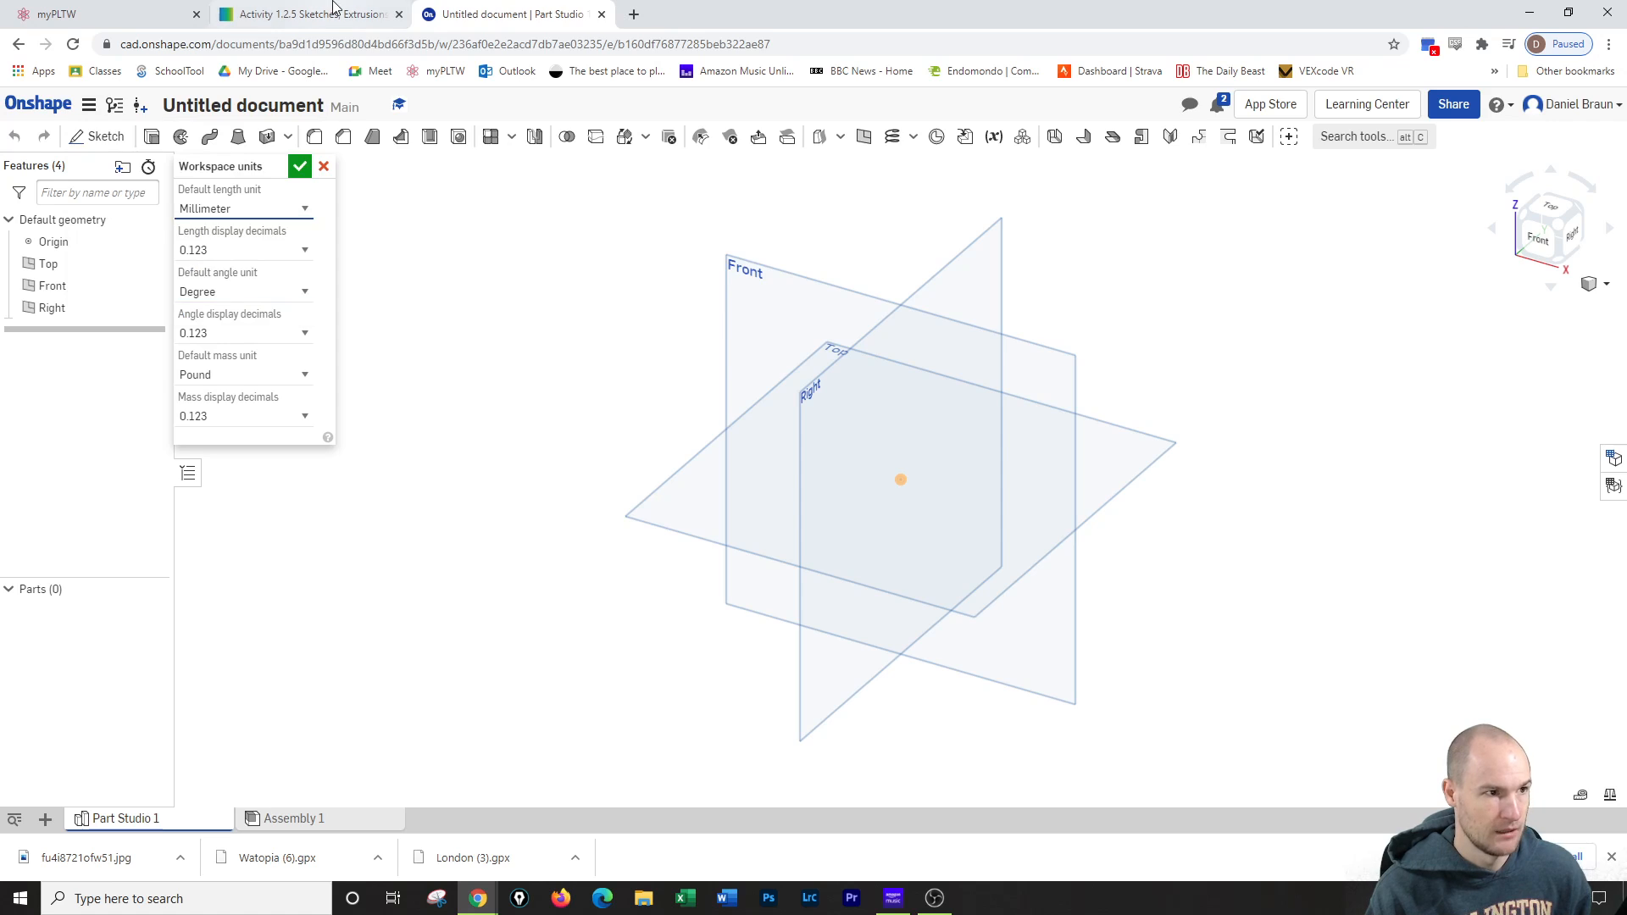
Move the Activity 1.2.5 page into a separate browser window, and set the workspace's default mass unit to gram
left_click(334, 10)
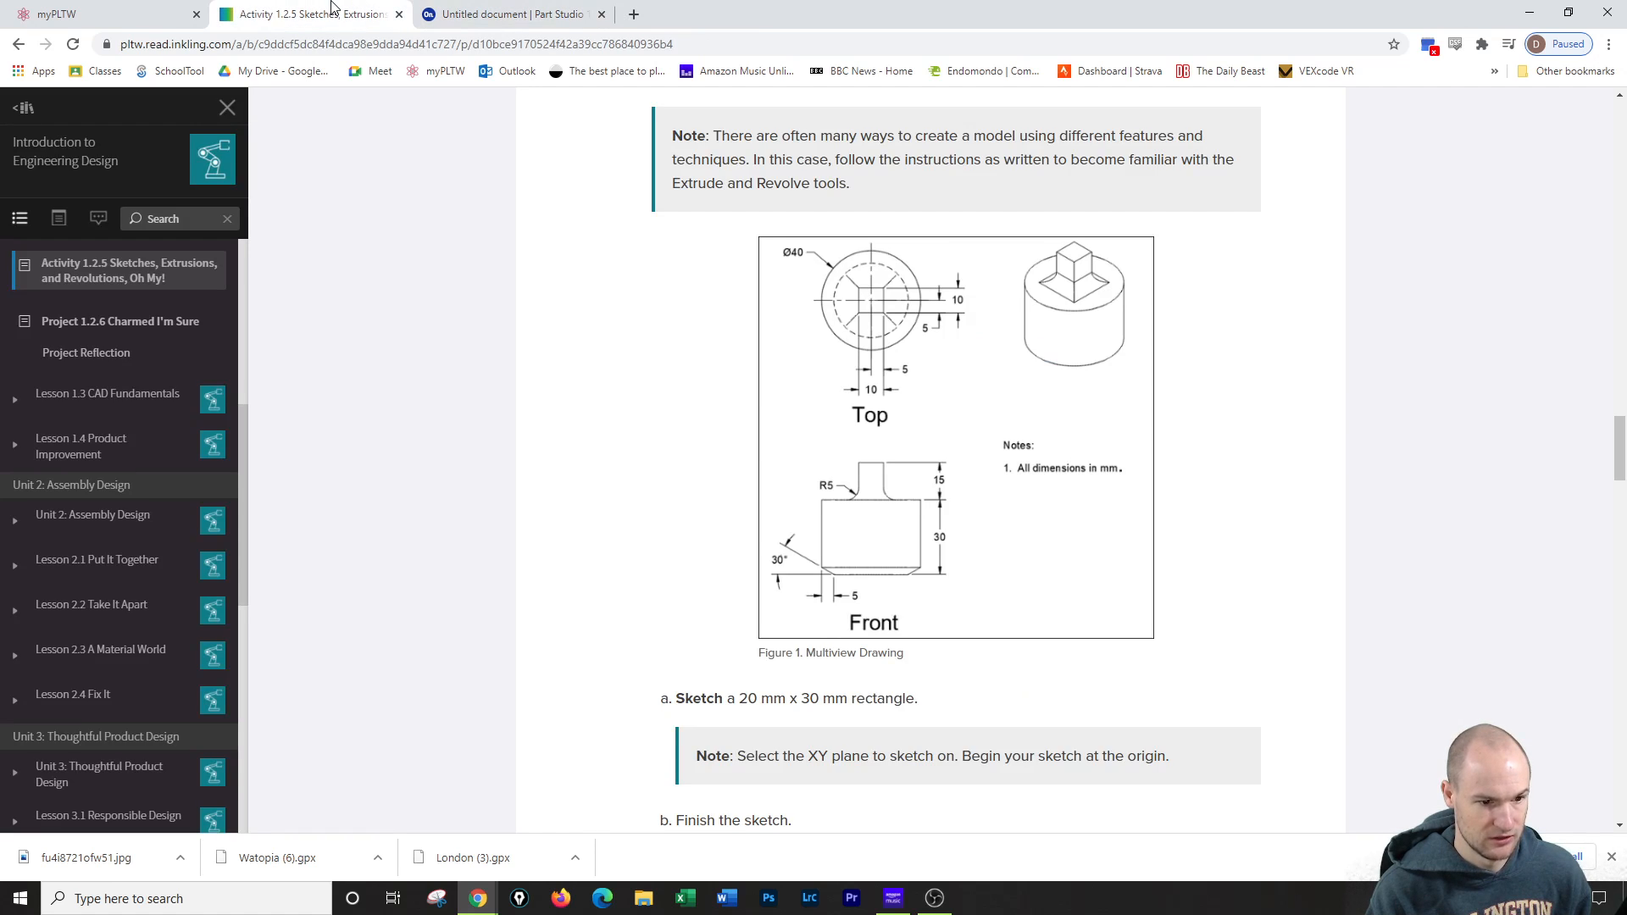
left_click_drag(332, 6, 1626, 17)
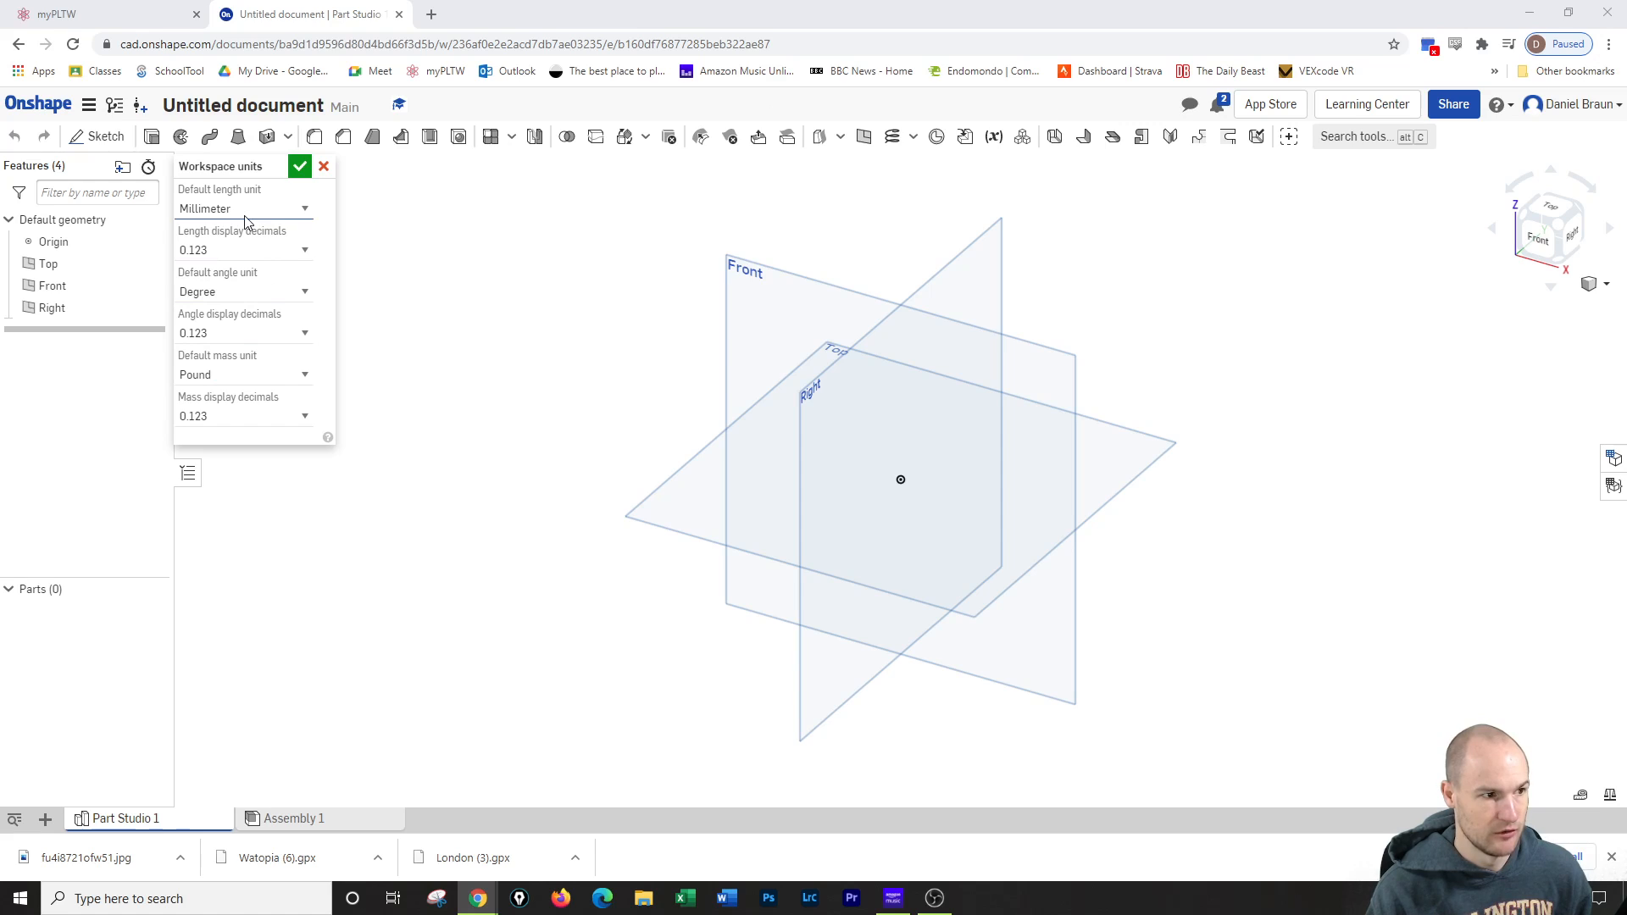
left_click(234, 375)
left_click(231, 395)
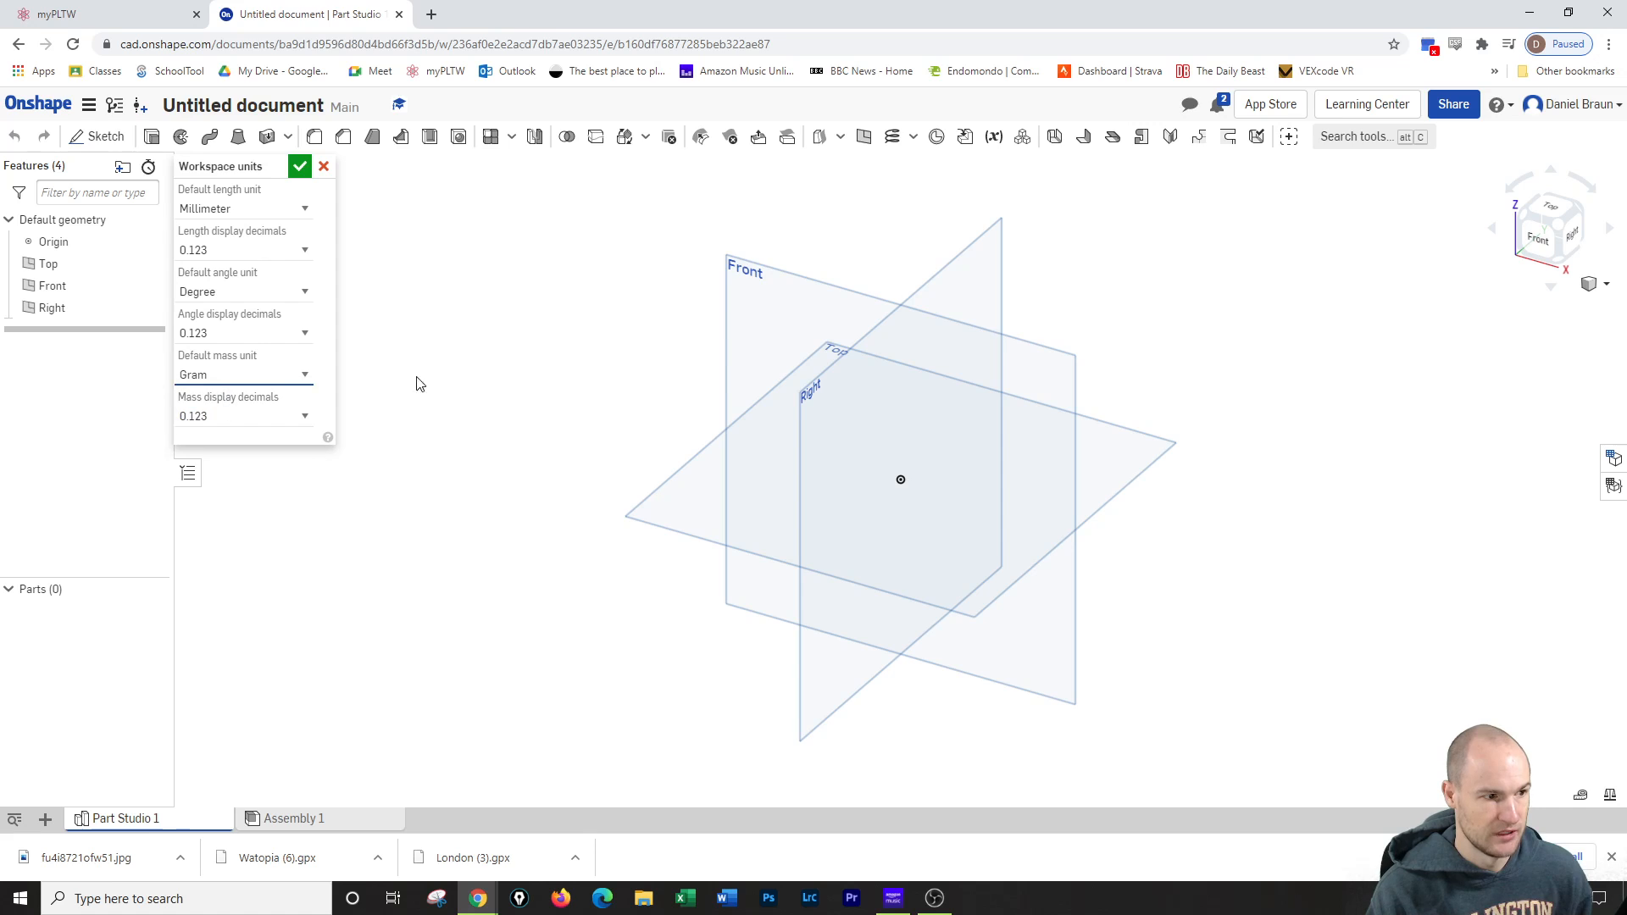
left_click(300, 166)
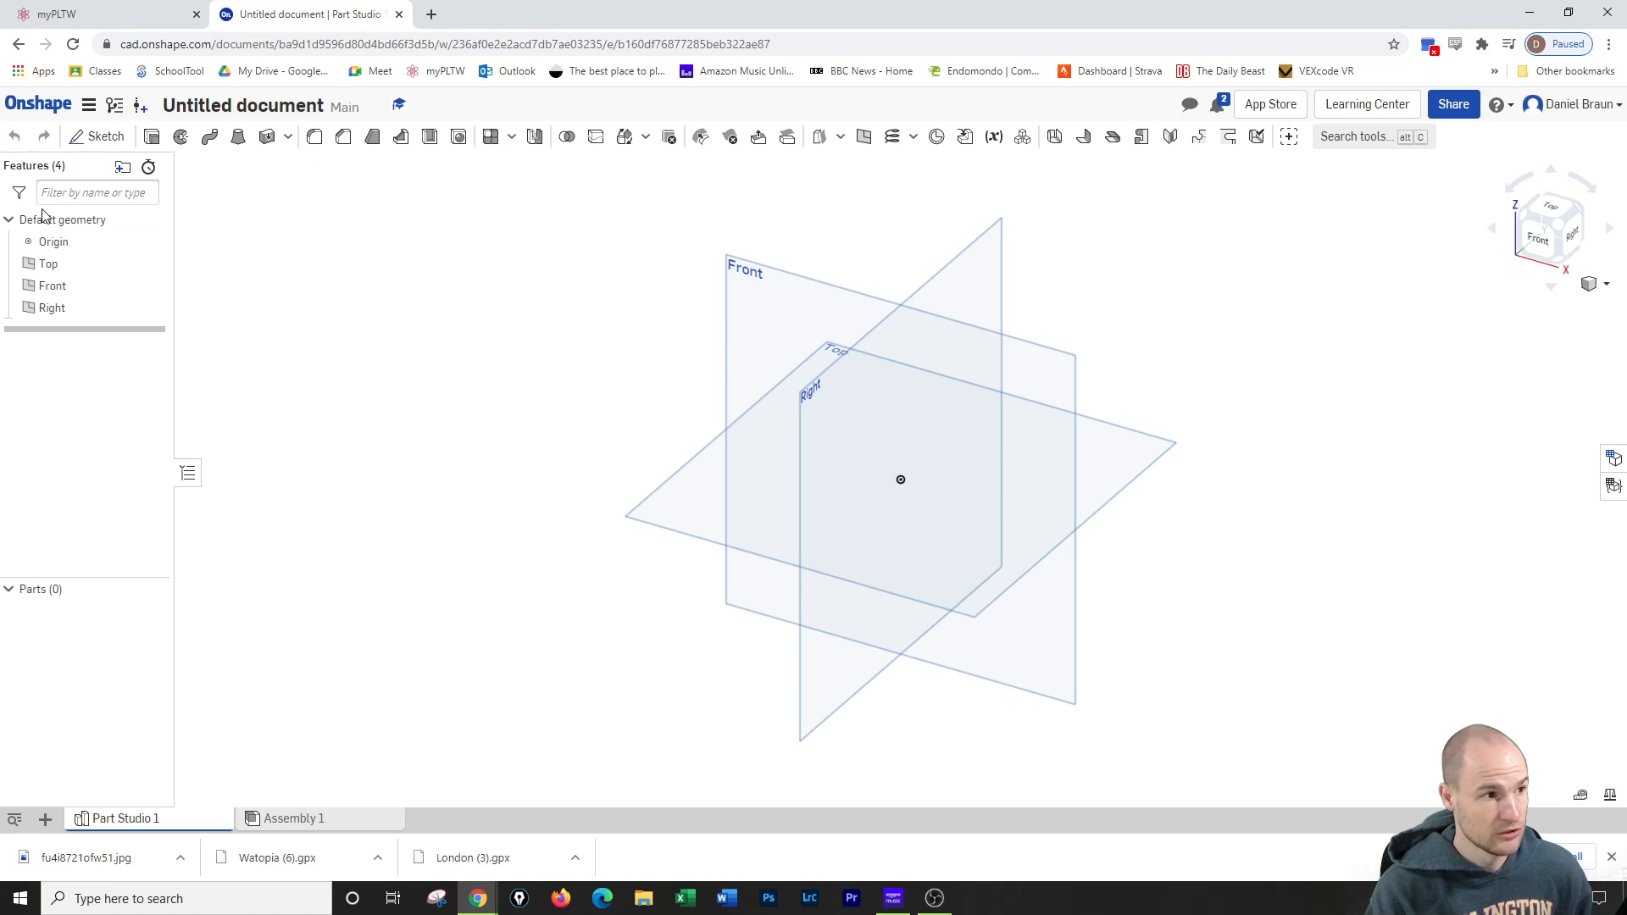
Start a sketch on the Front plane and draw a 30 mm vertical line upward from the origin
left_click(99, 136)
left_click(762, 302)
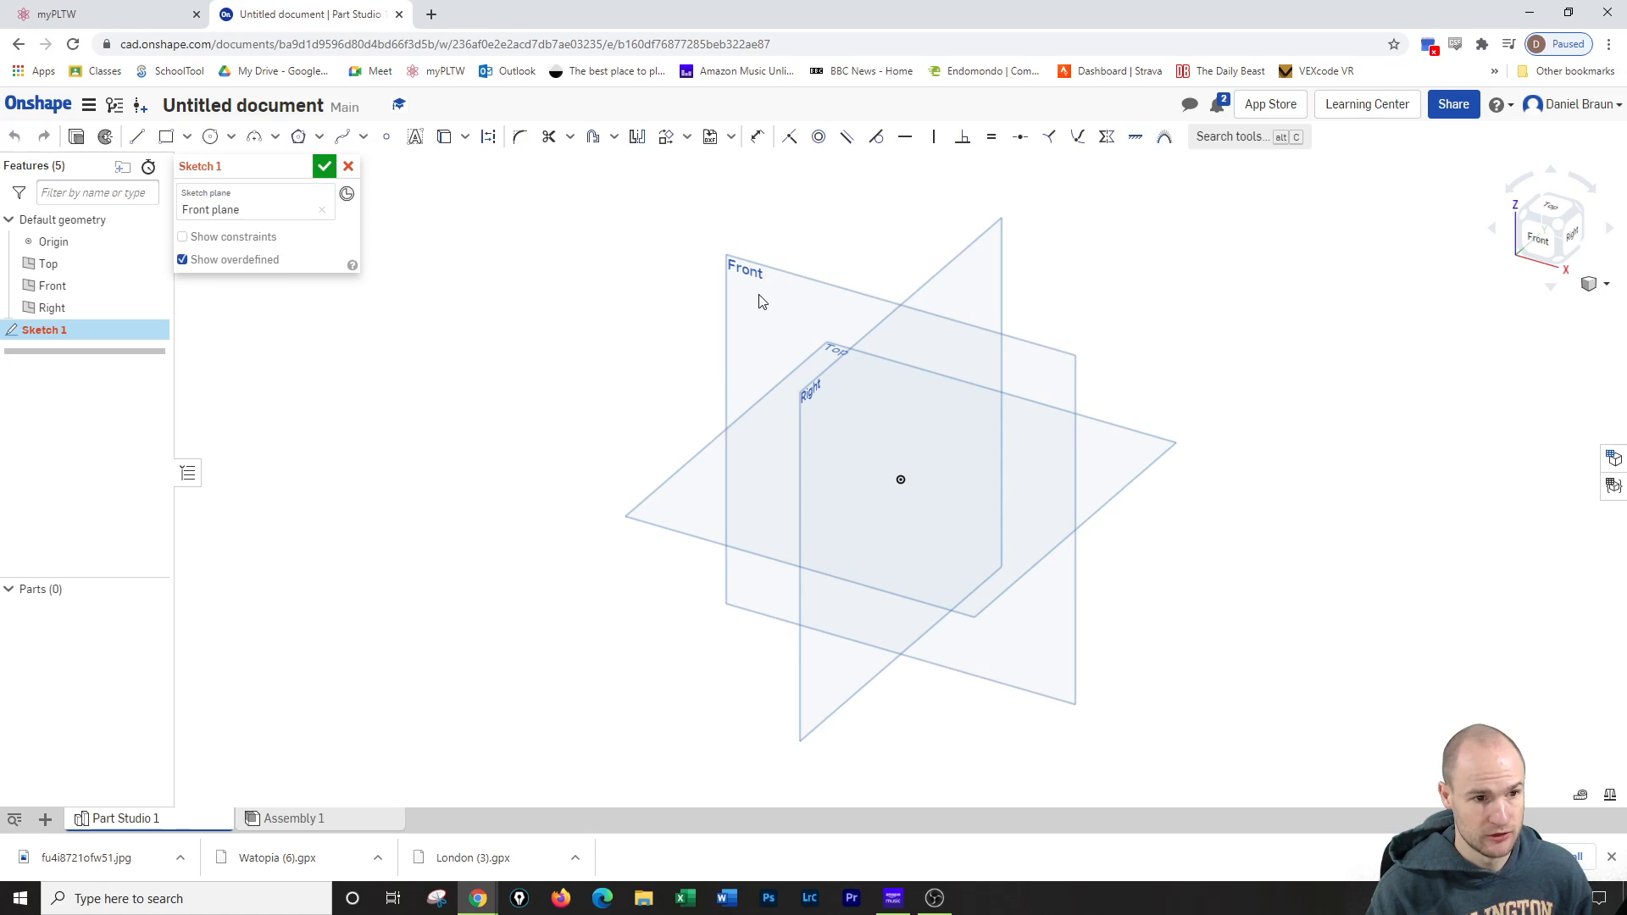
left_click(1523, 247)
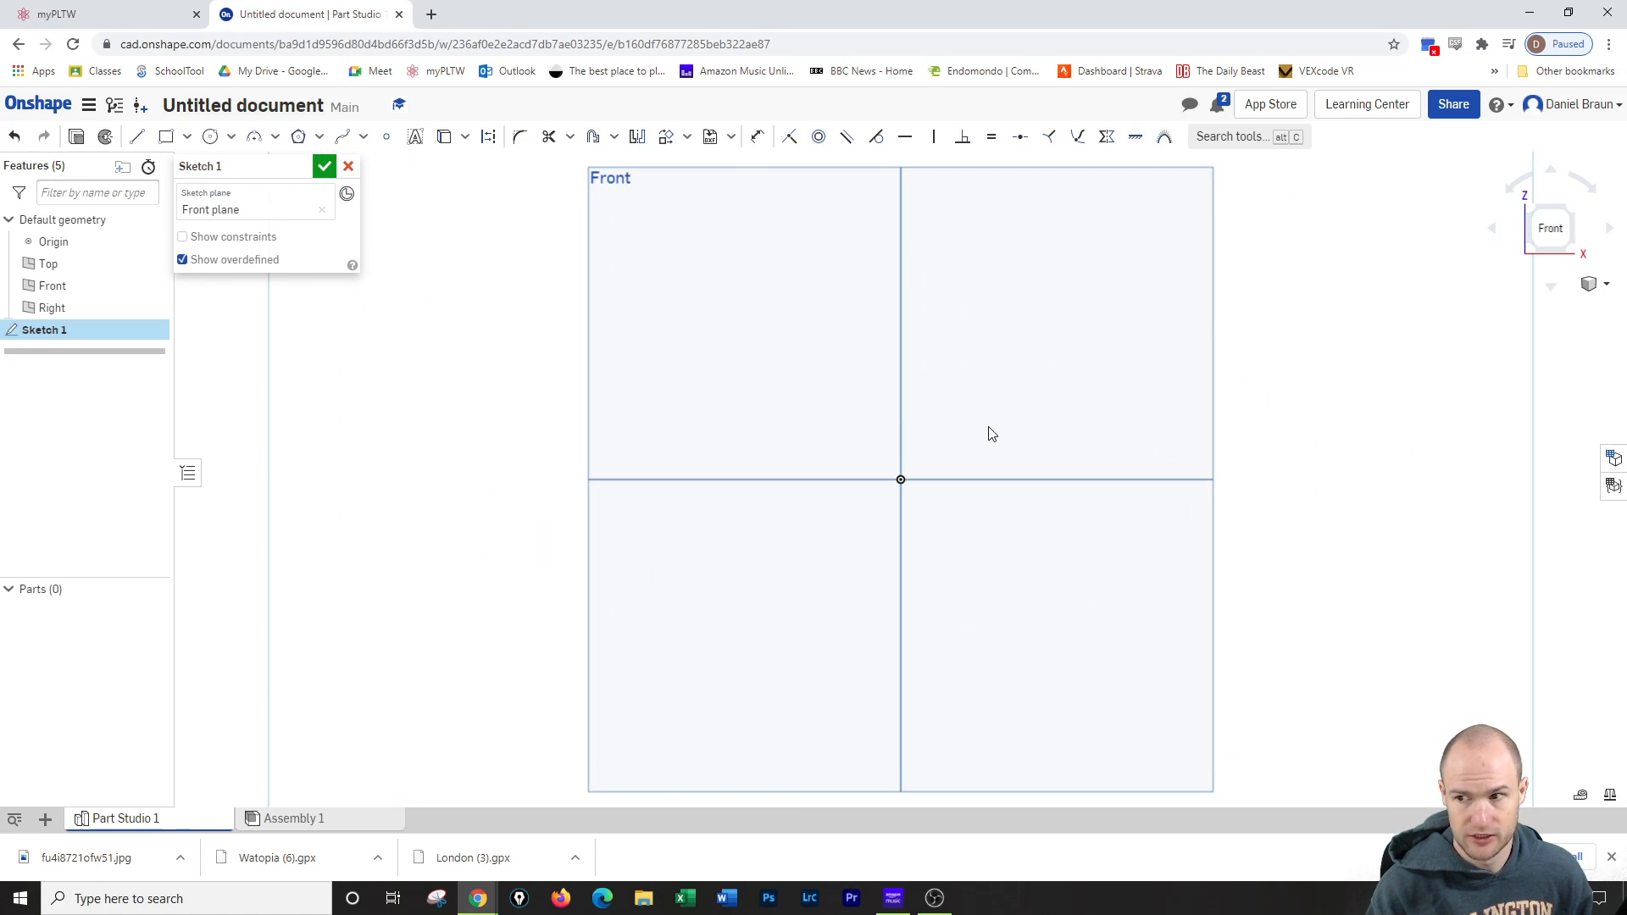
left_click(138, 136)
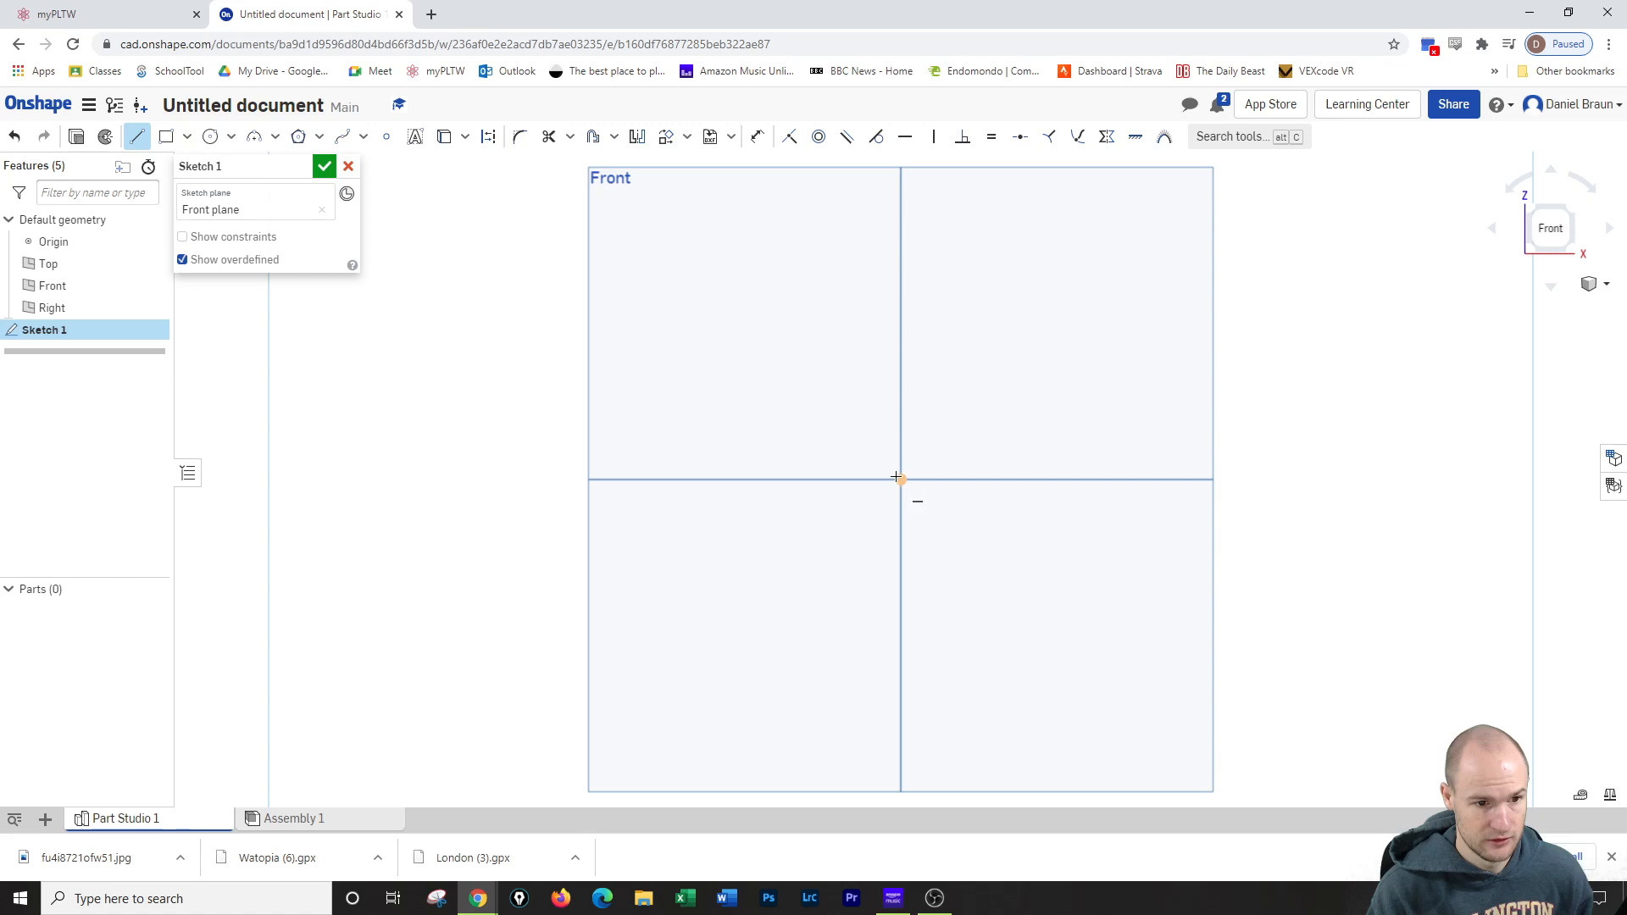
left_click(901, 480)
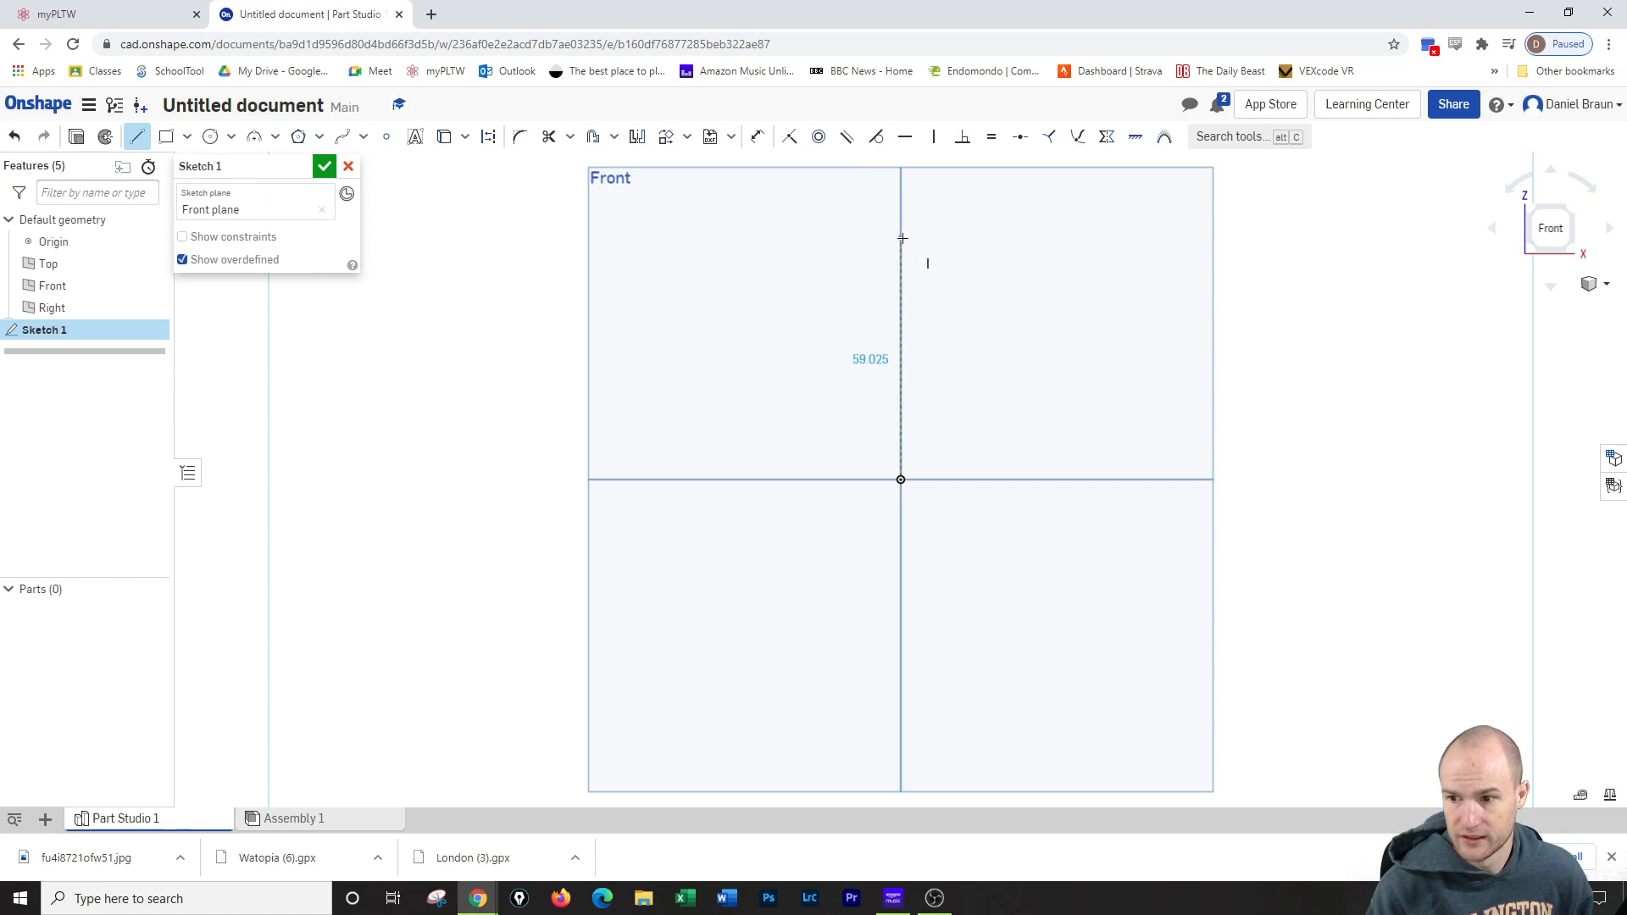
left_click(902, 239)
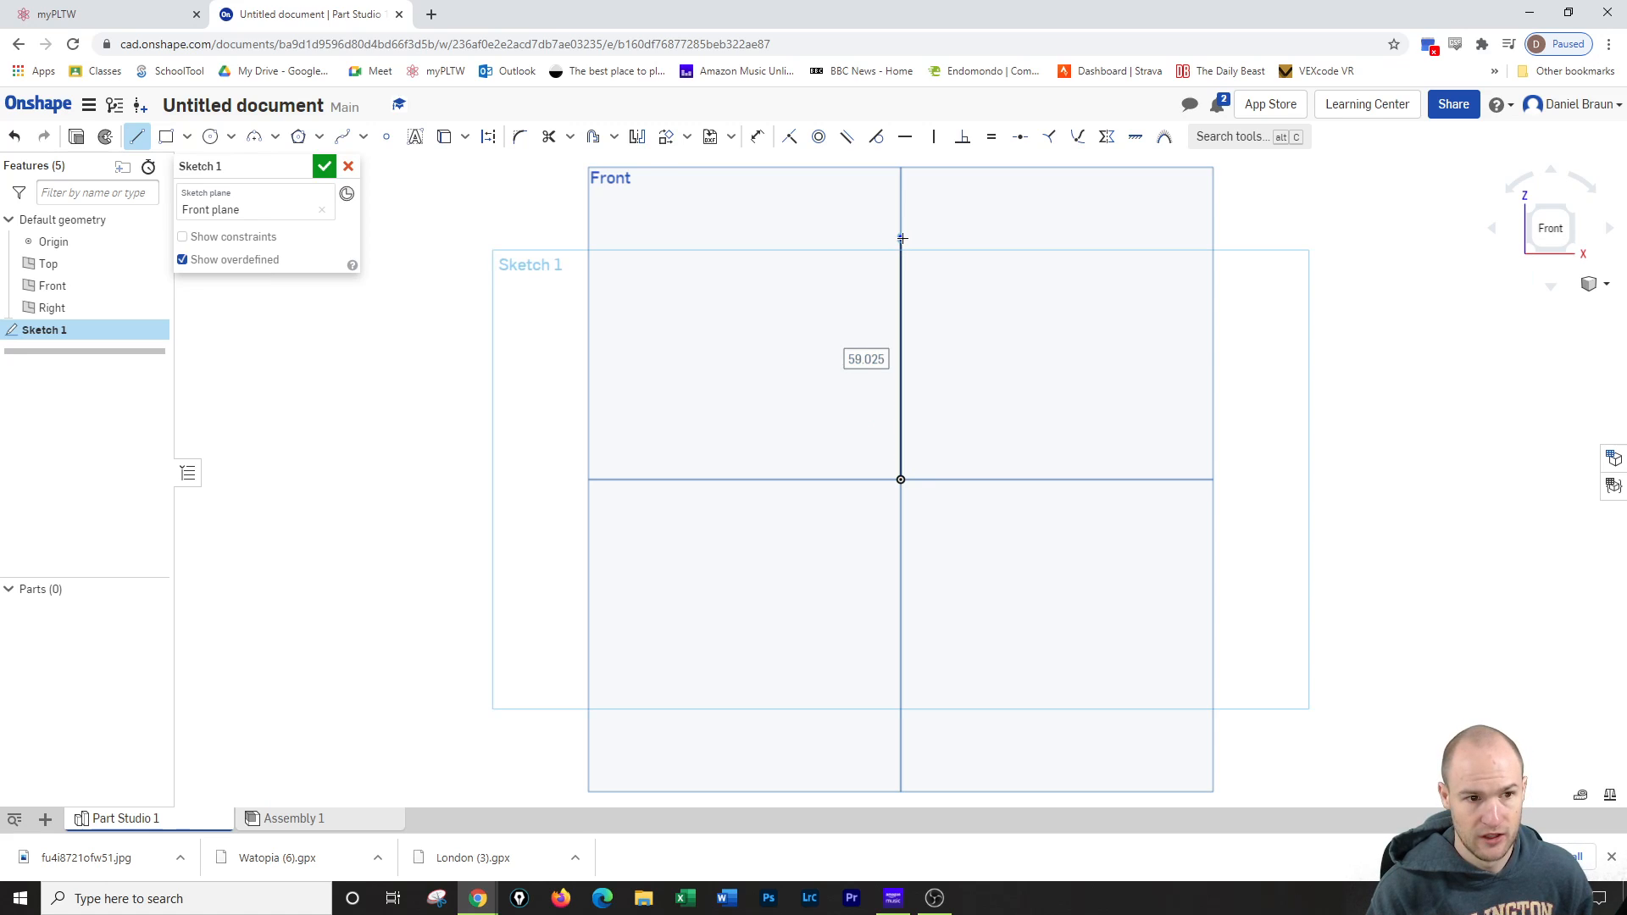
type("30")
key("Return")
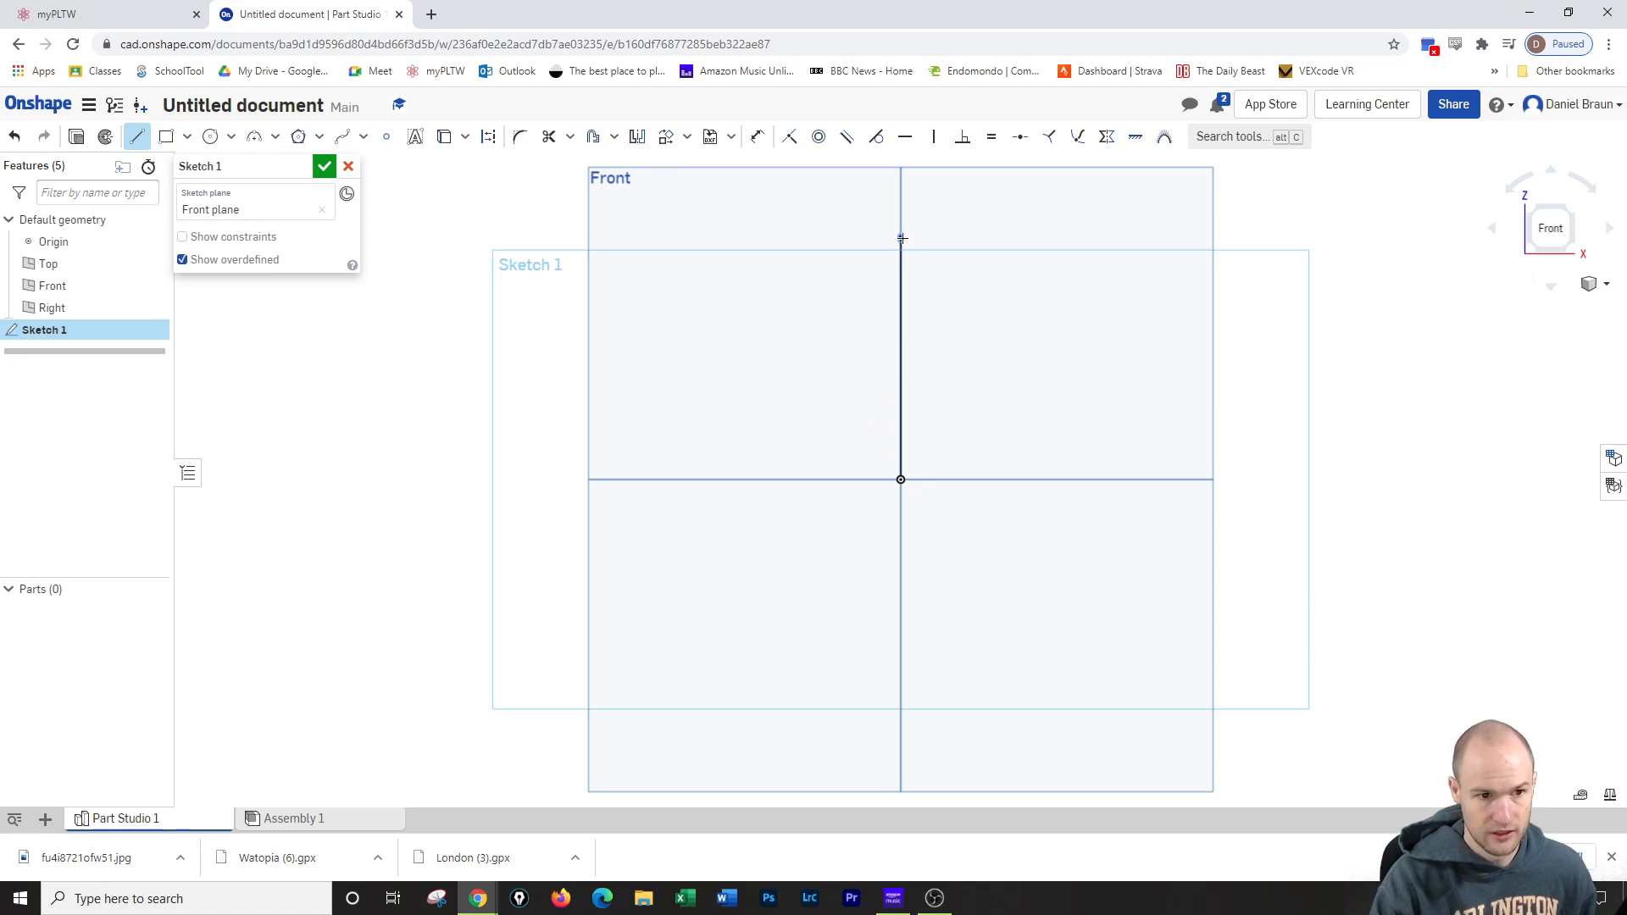
Draw a 20 mm horizontal line leftward from the upper end of the vertical line
scroll(932, 380, "down", 3)
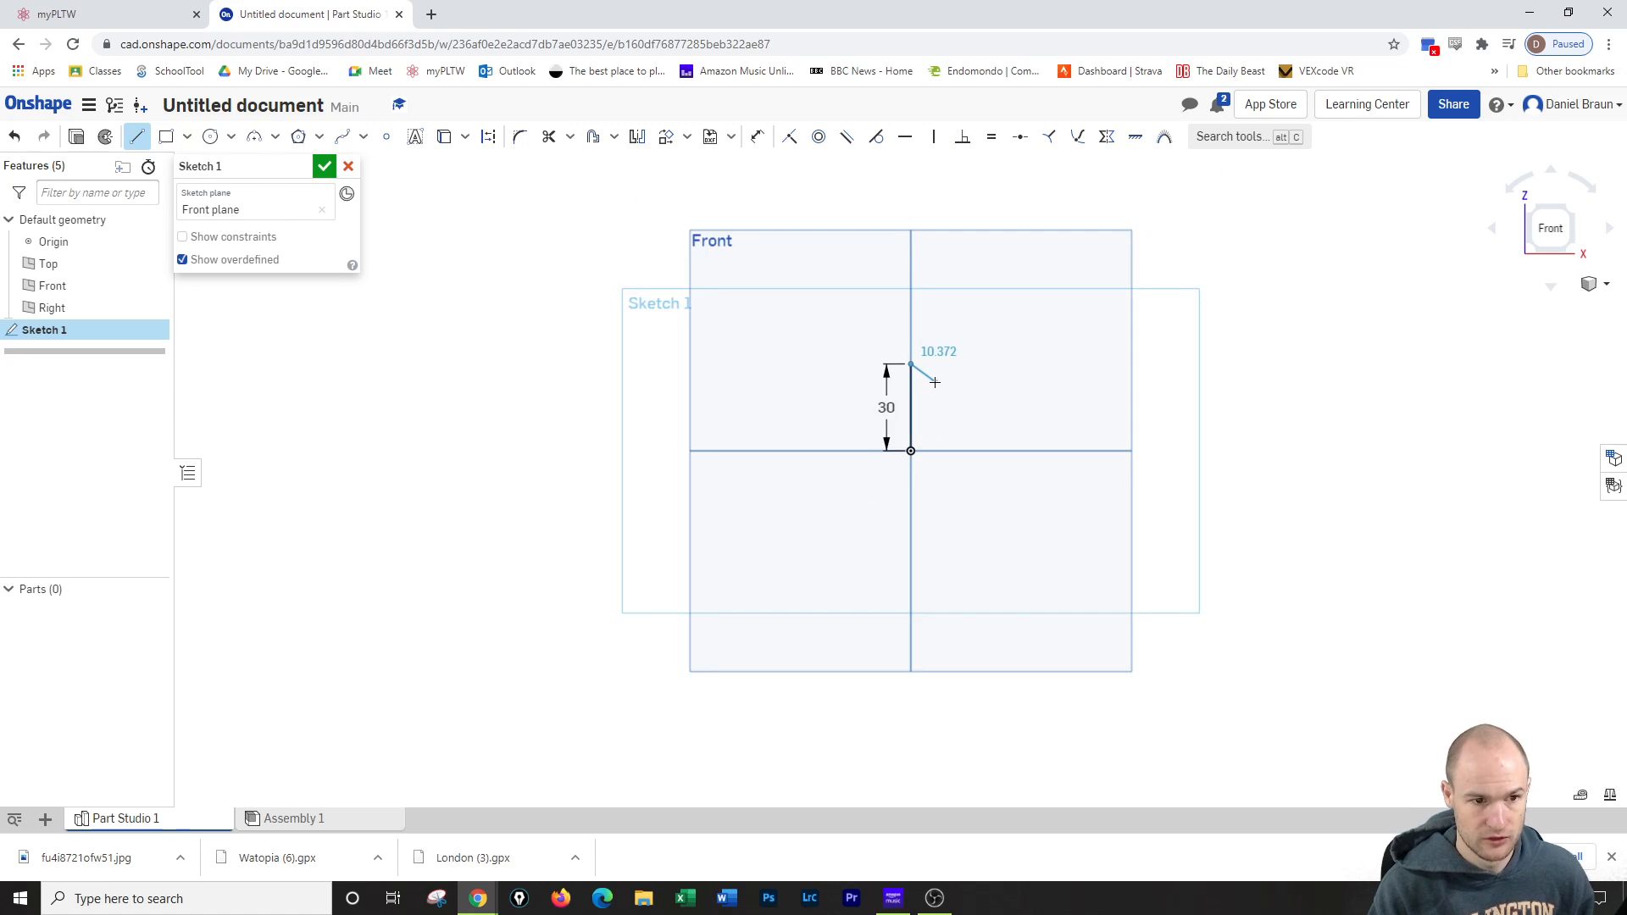
scroll(934, 382, "up", 6)
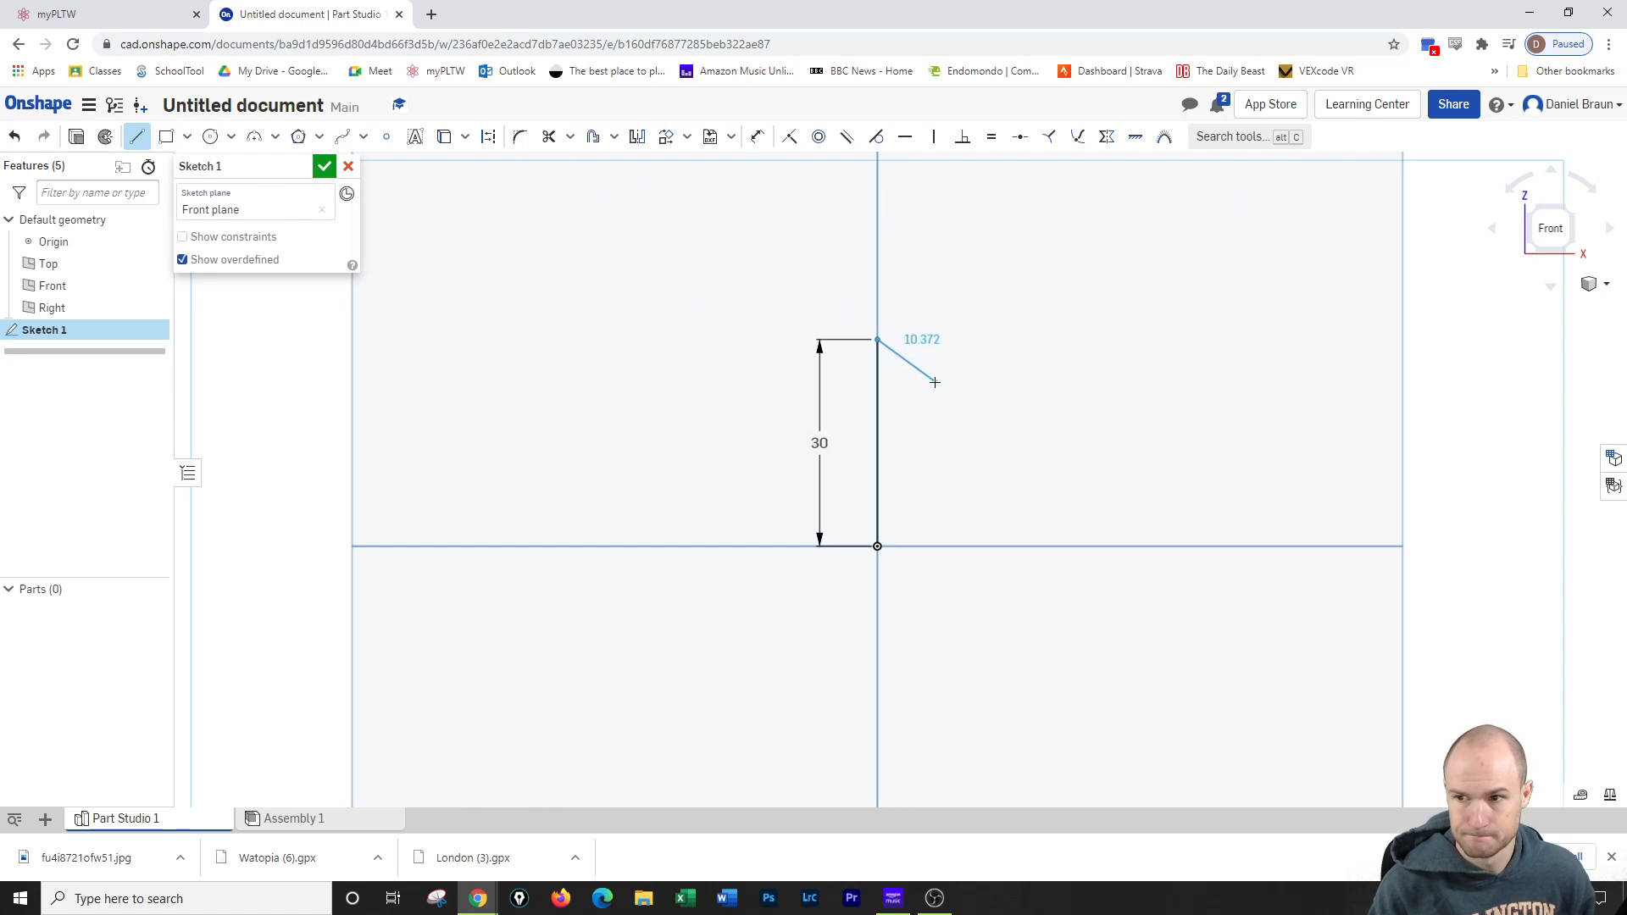
left_click(614, 340)
type("20")
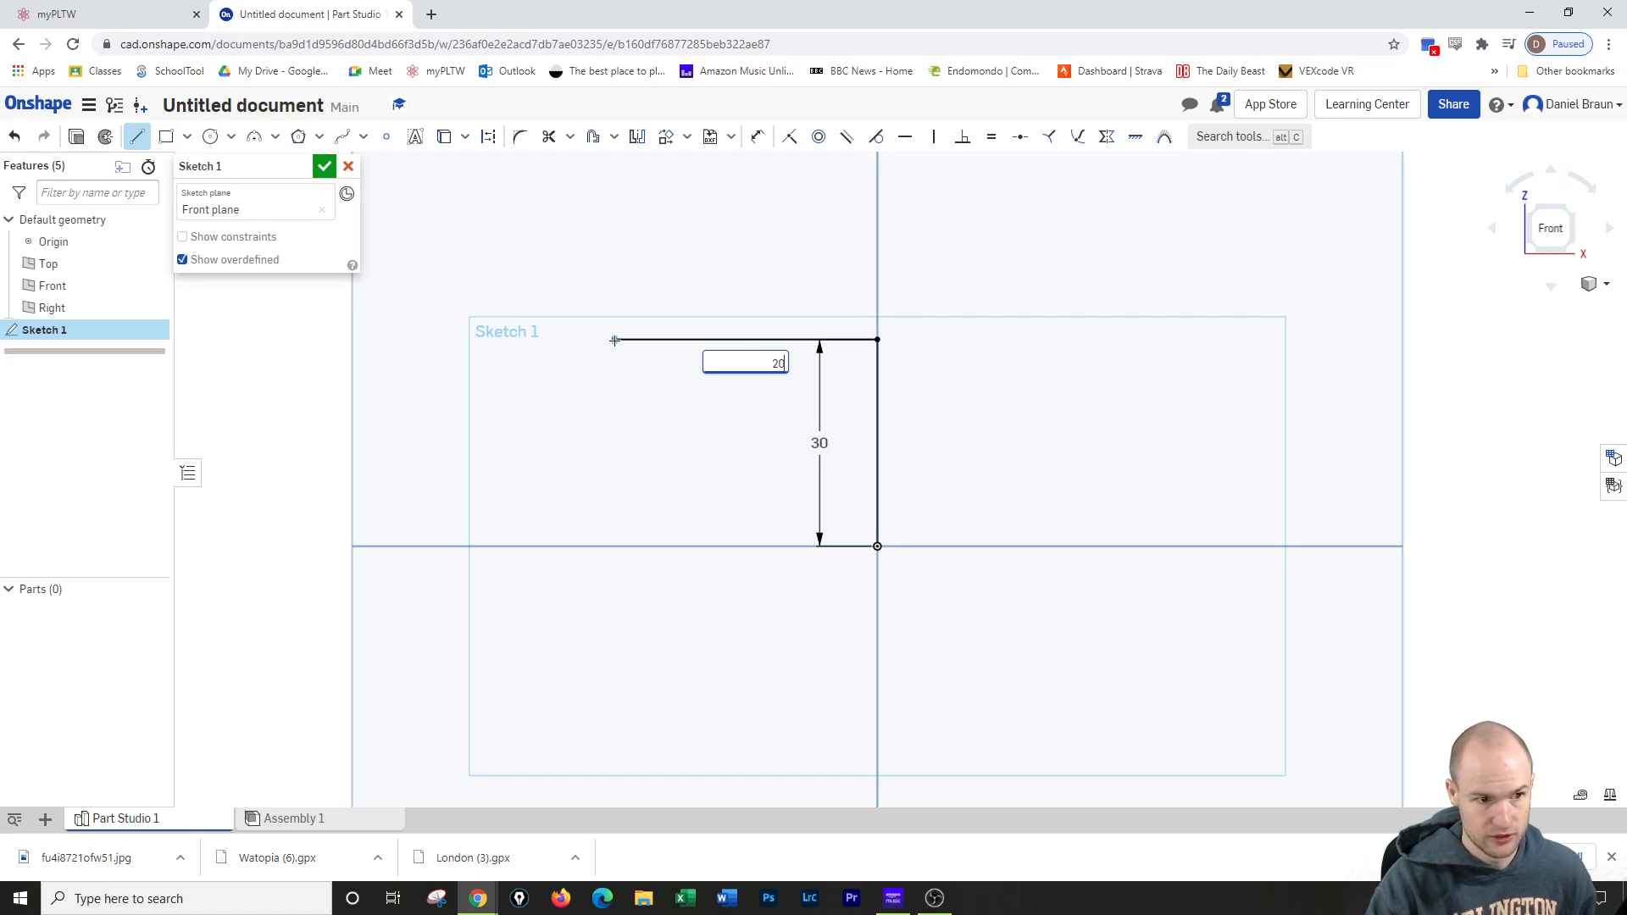
key("Return")
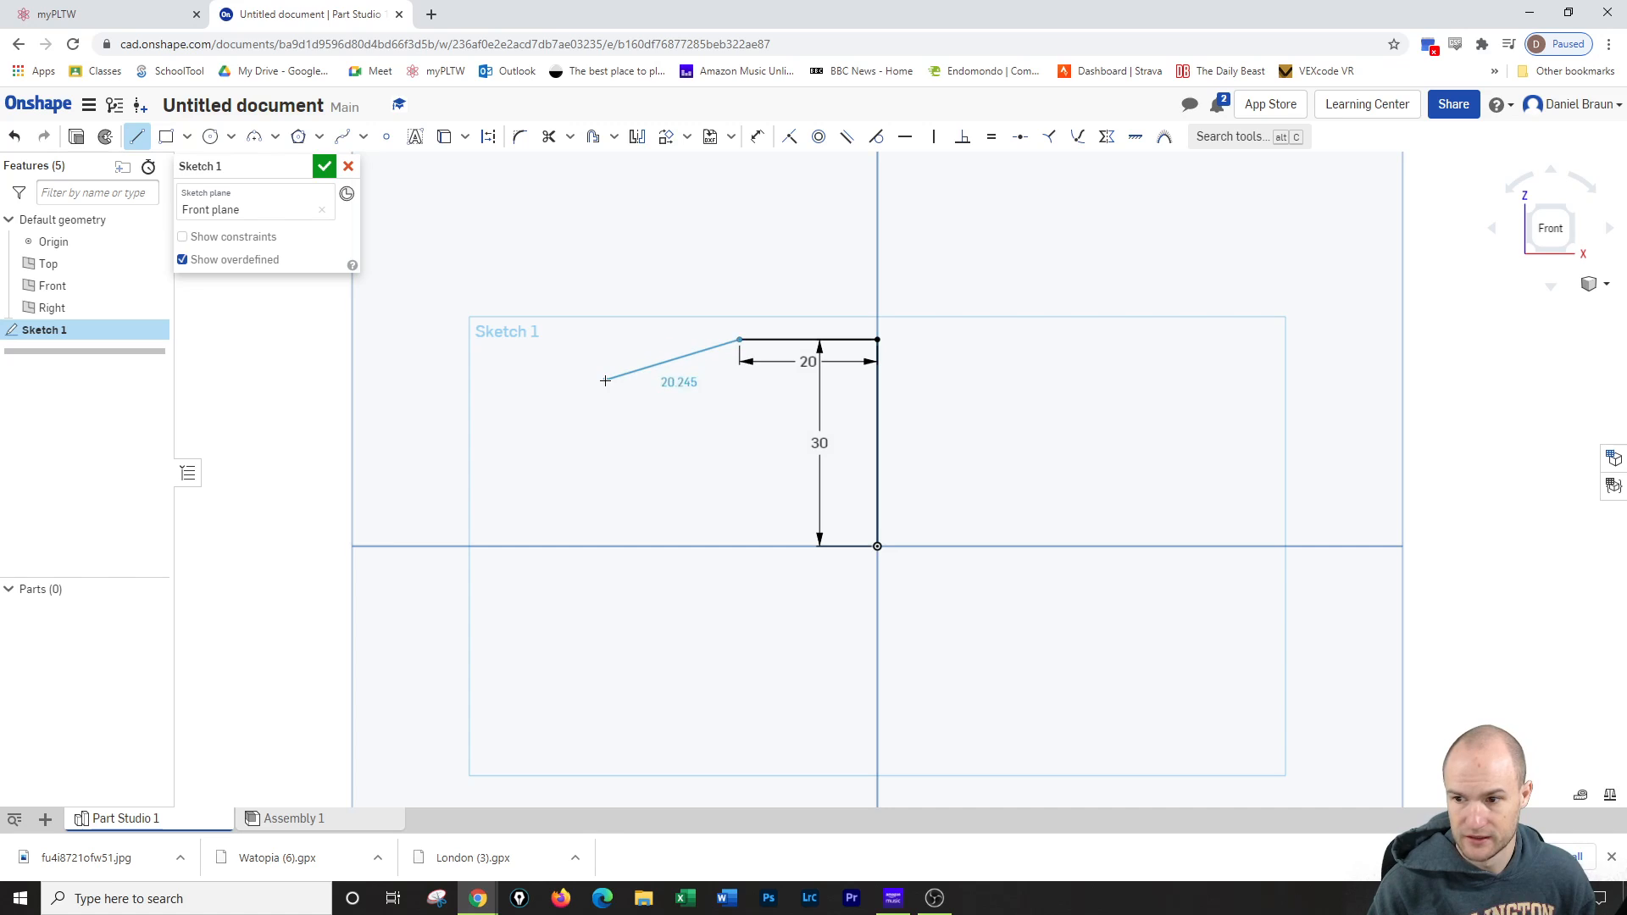
right_click(634, 331)
left_click(656, 345)
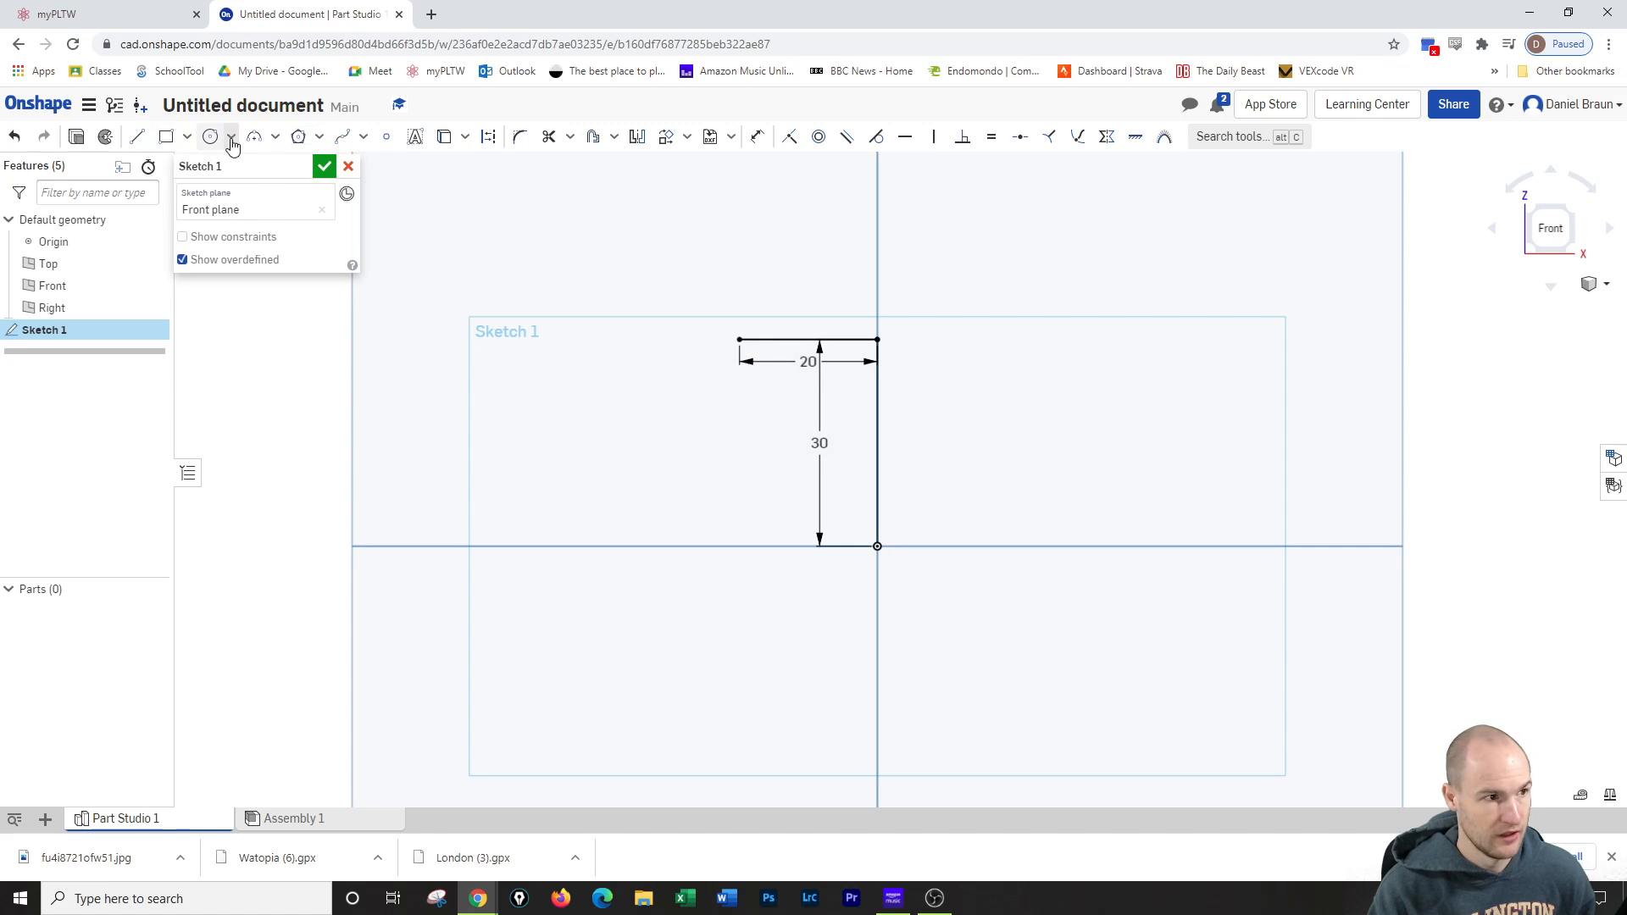
Draw a horizontal line about 17 mm long leftward from the origin and stretch its free end past the upper line's left end
left_click(873, 550)
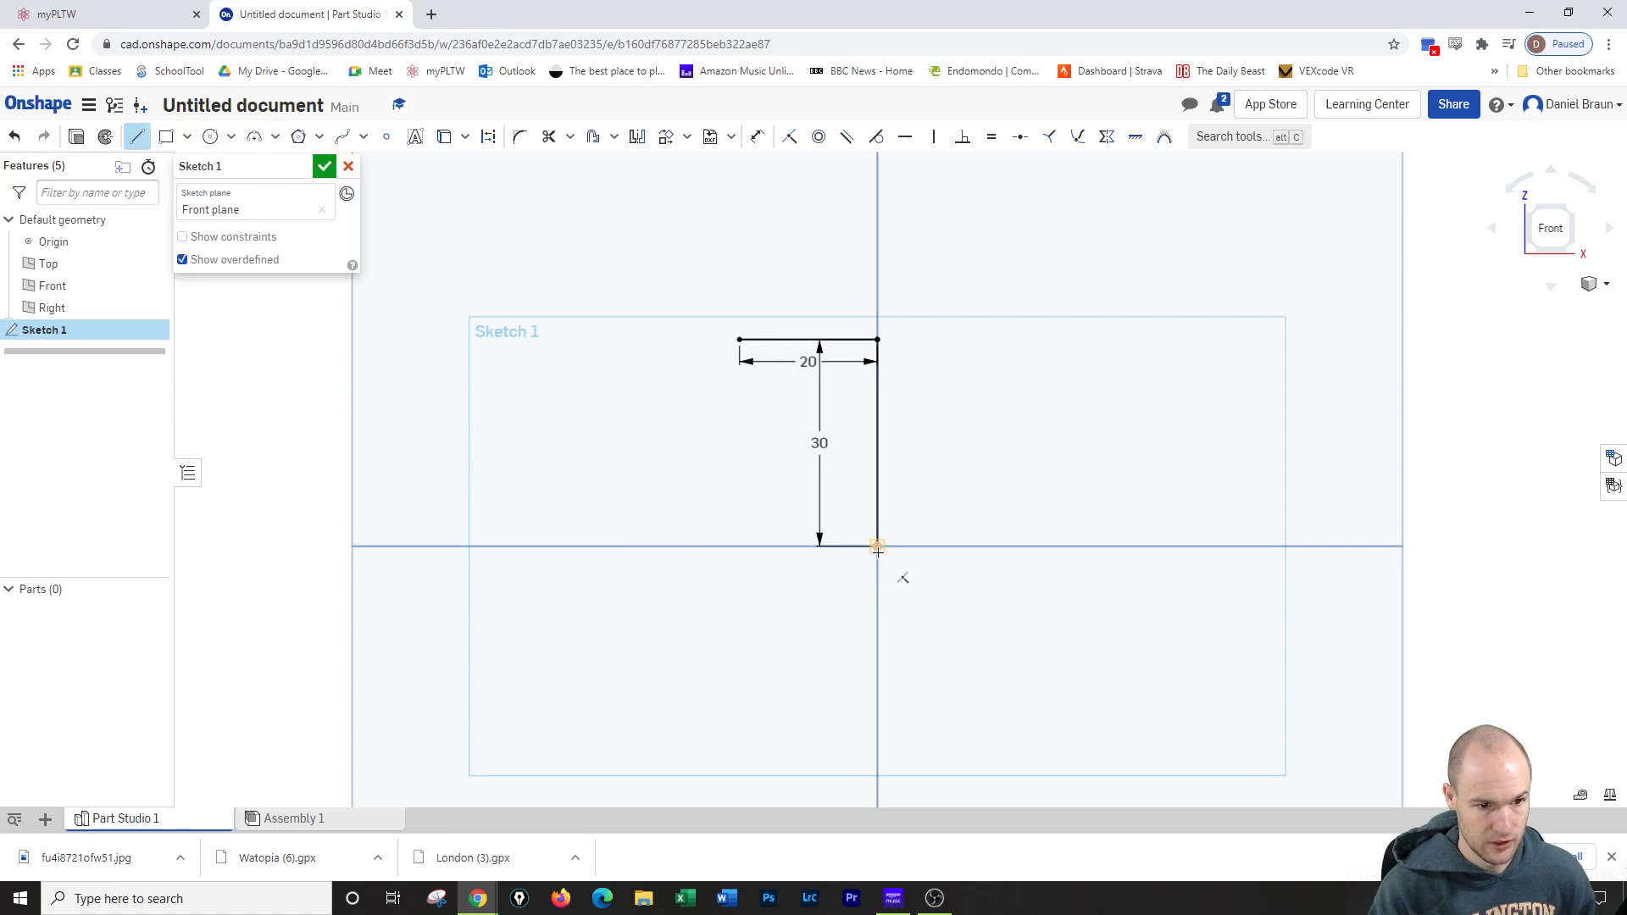
left_click(761, 549)
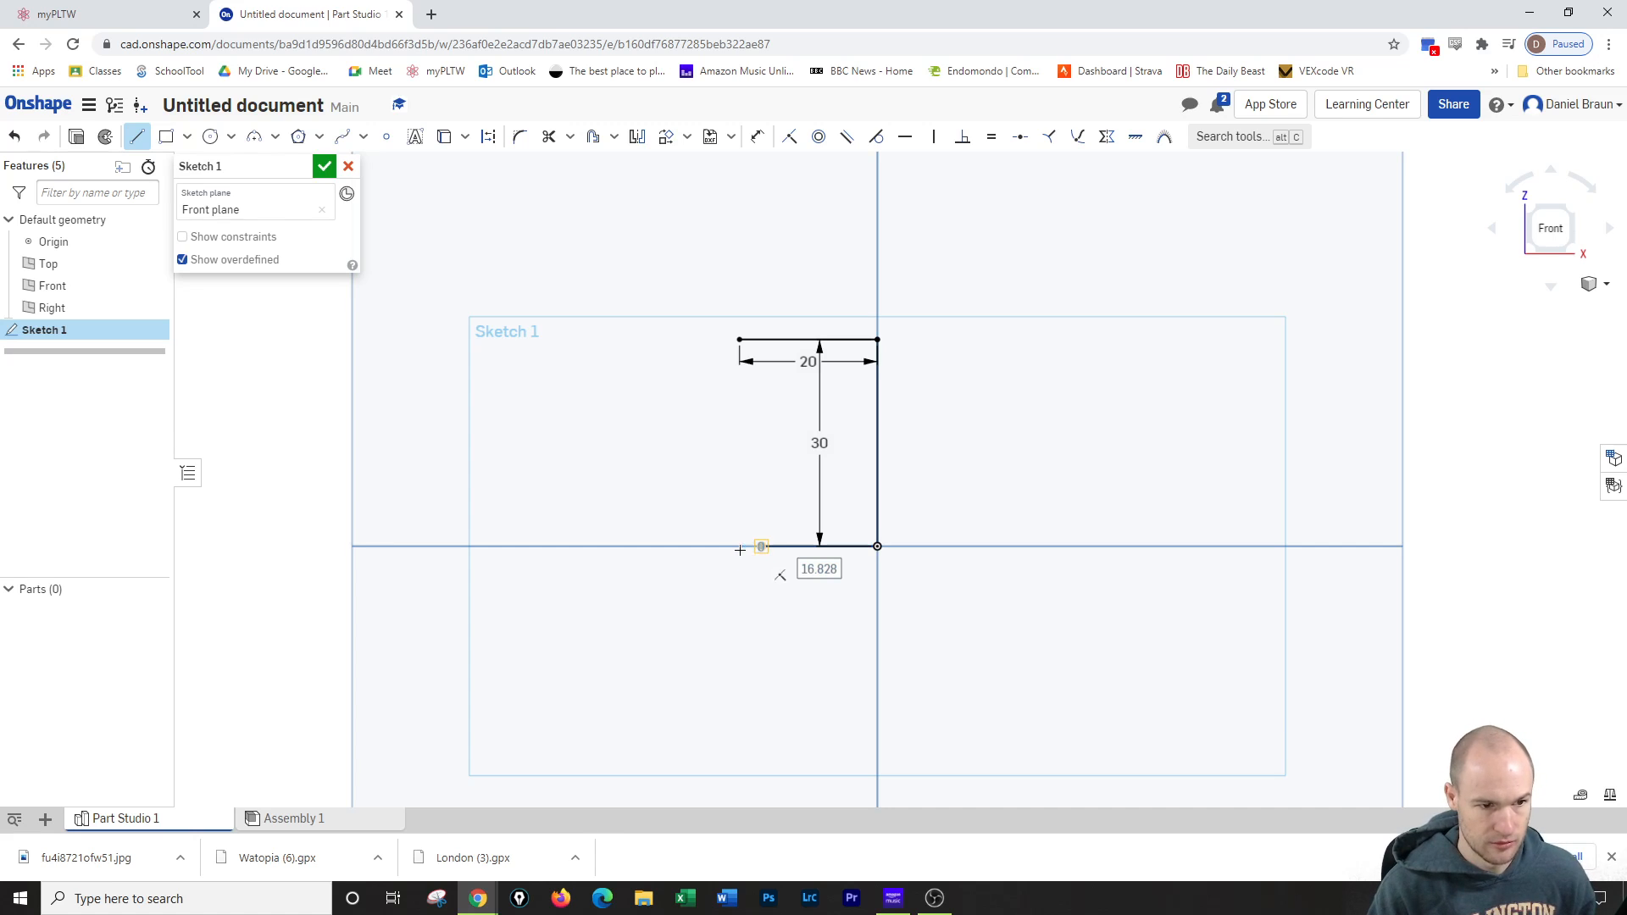
right_click(737, 550)
left_click(773, 563)
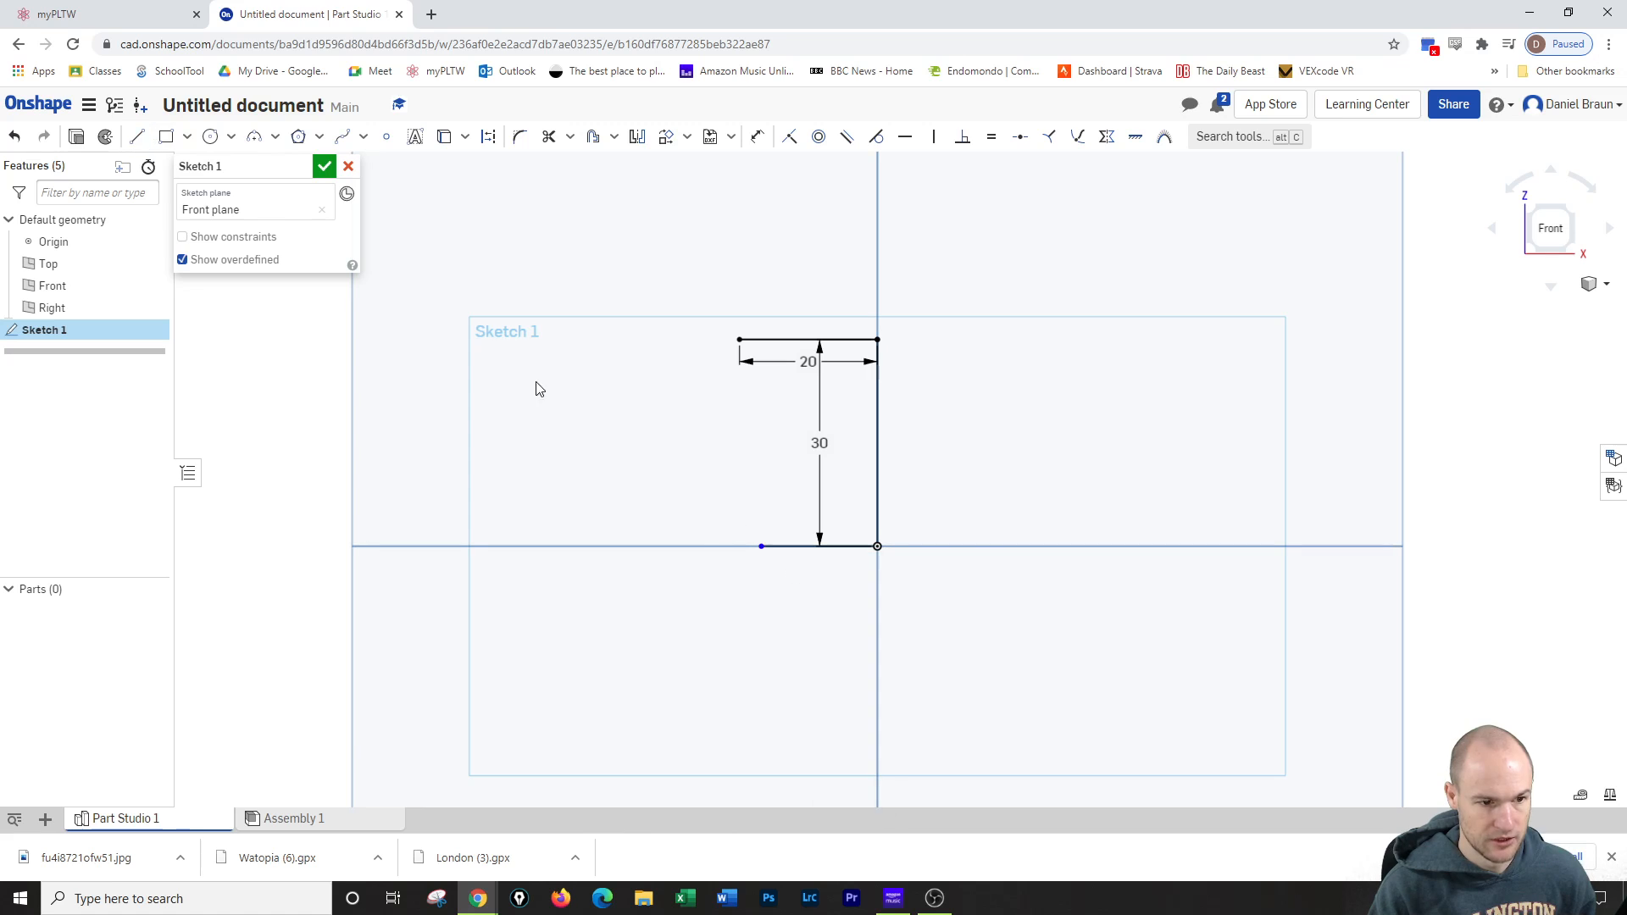
left_click_drag(759, 546, 699, 546)
Draw a vertical line about 25 mm down from the upper line's left end, then a diagonal about 8.6 mm long to the base line
left_click(137, 137)
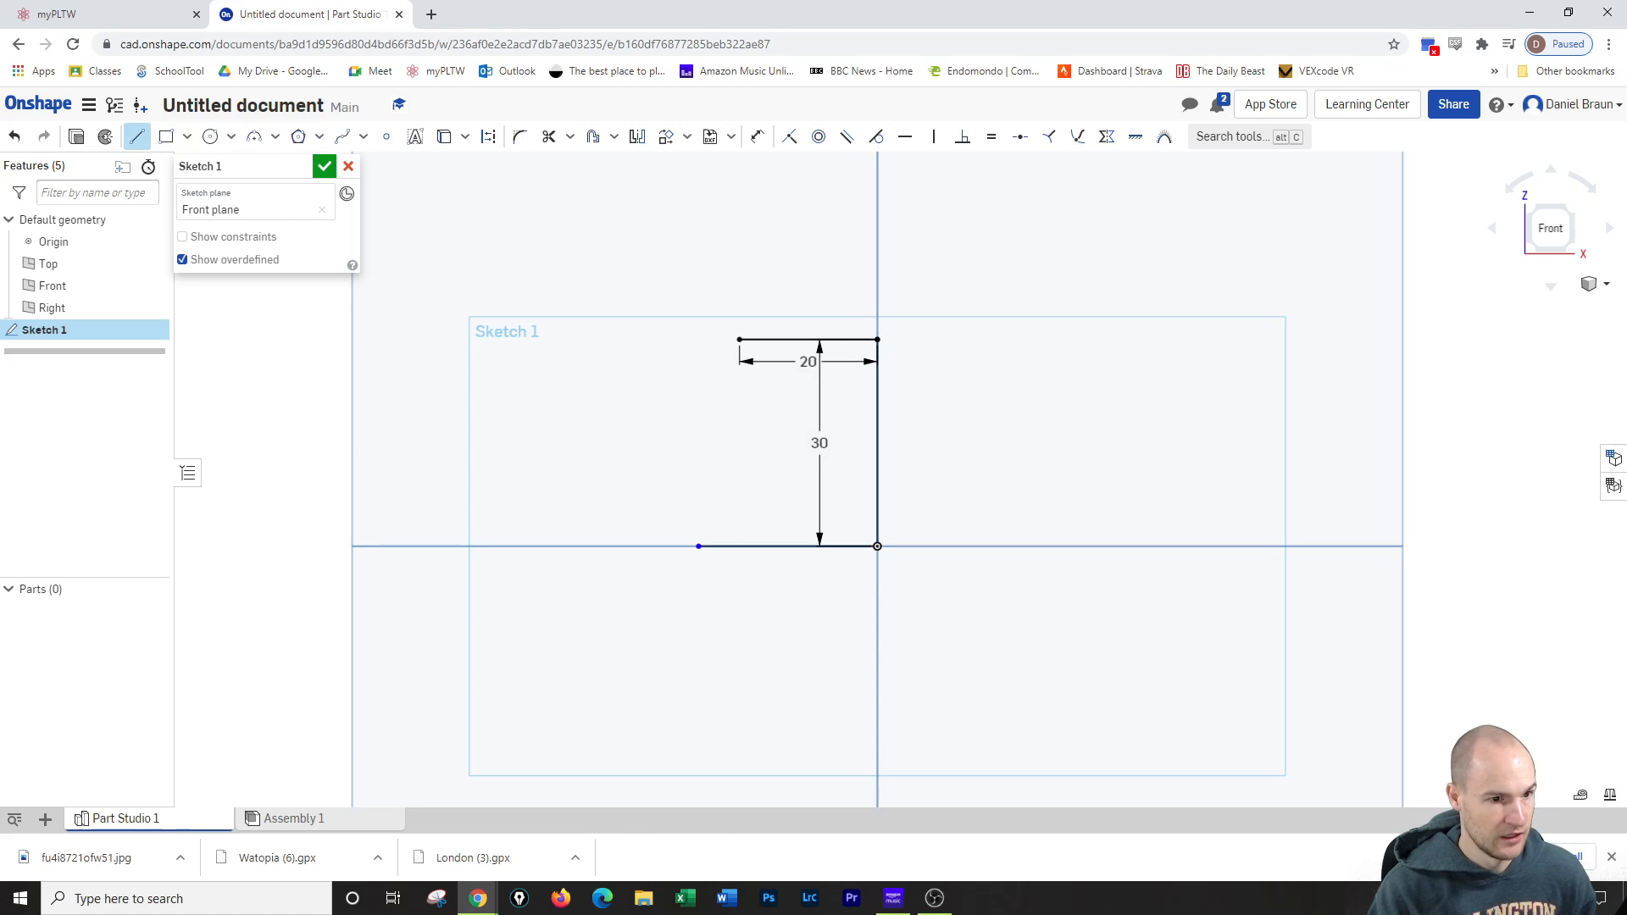
left_click(740, 340)
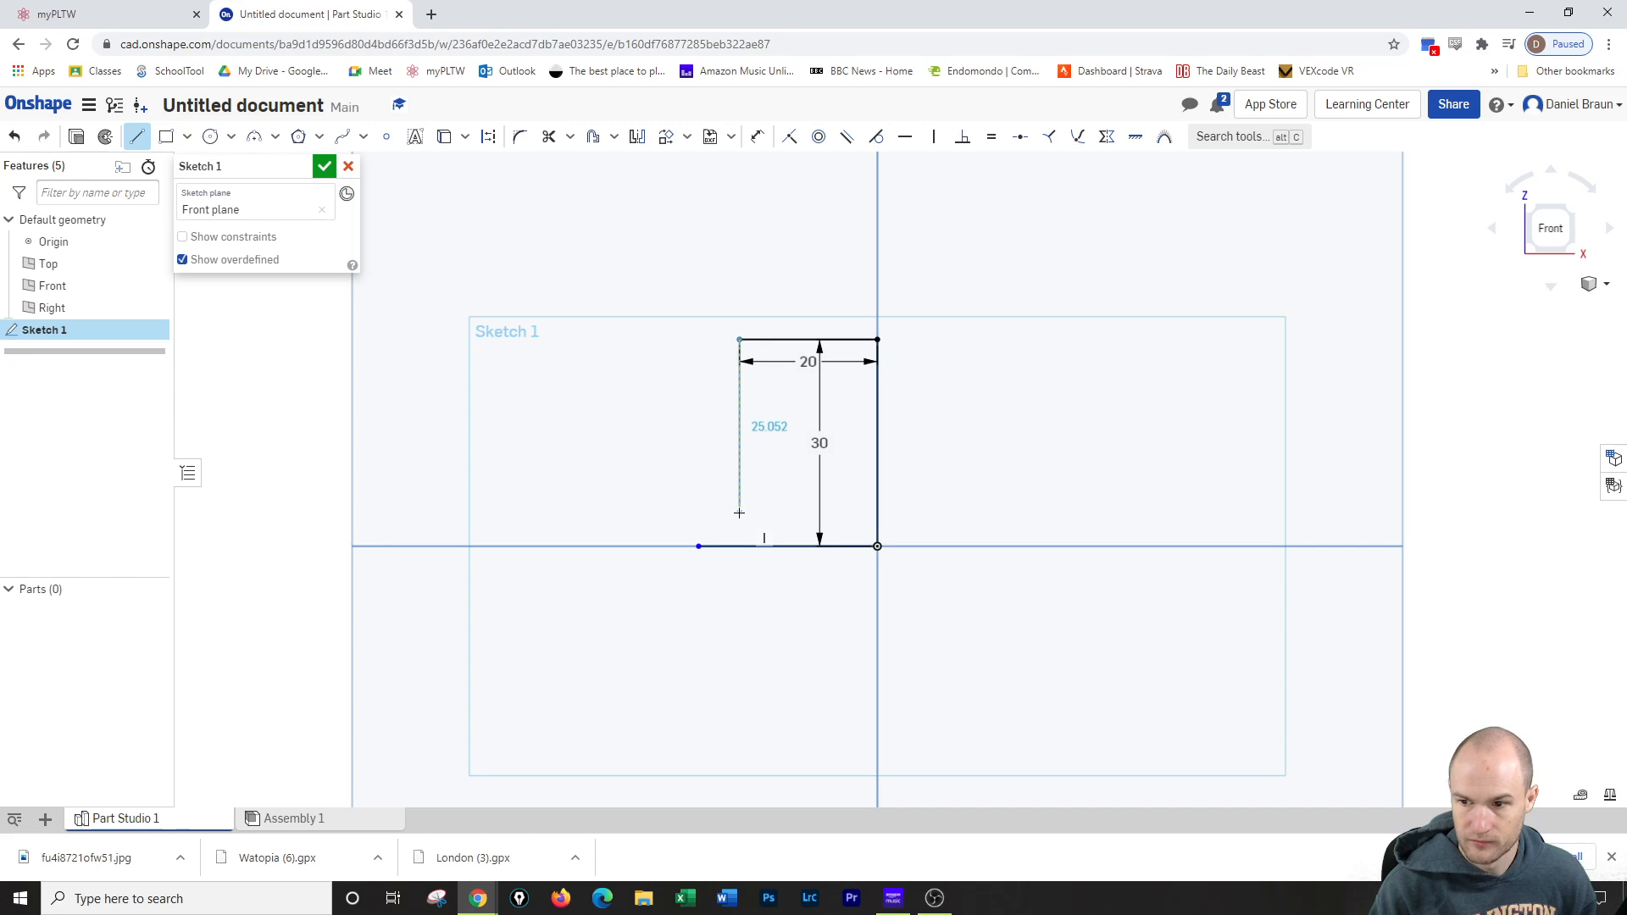
left_click(739, 512)
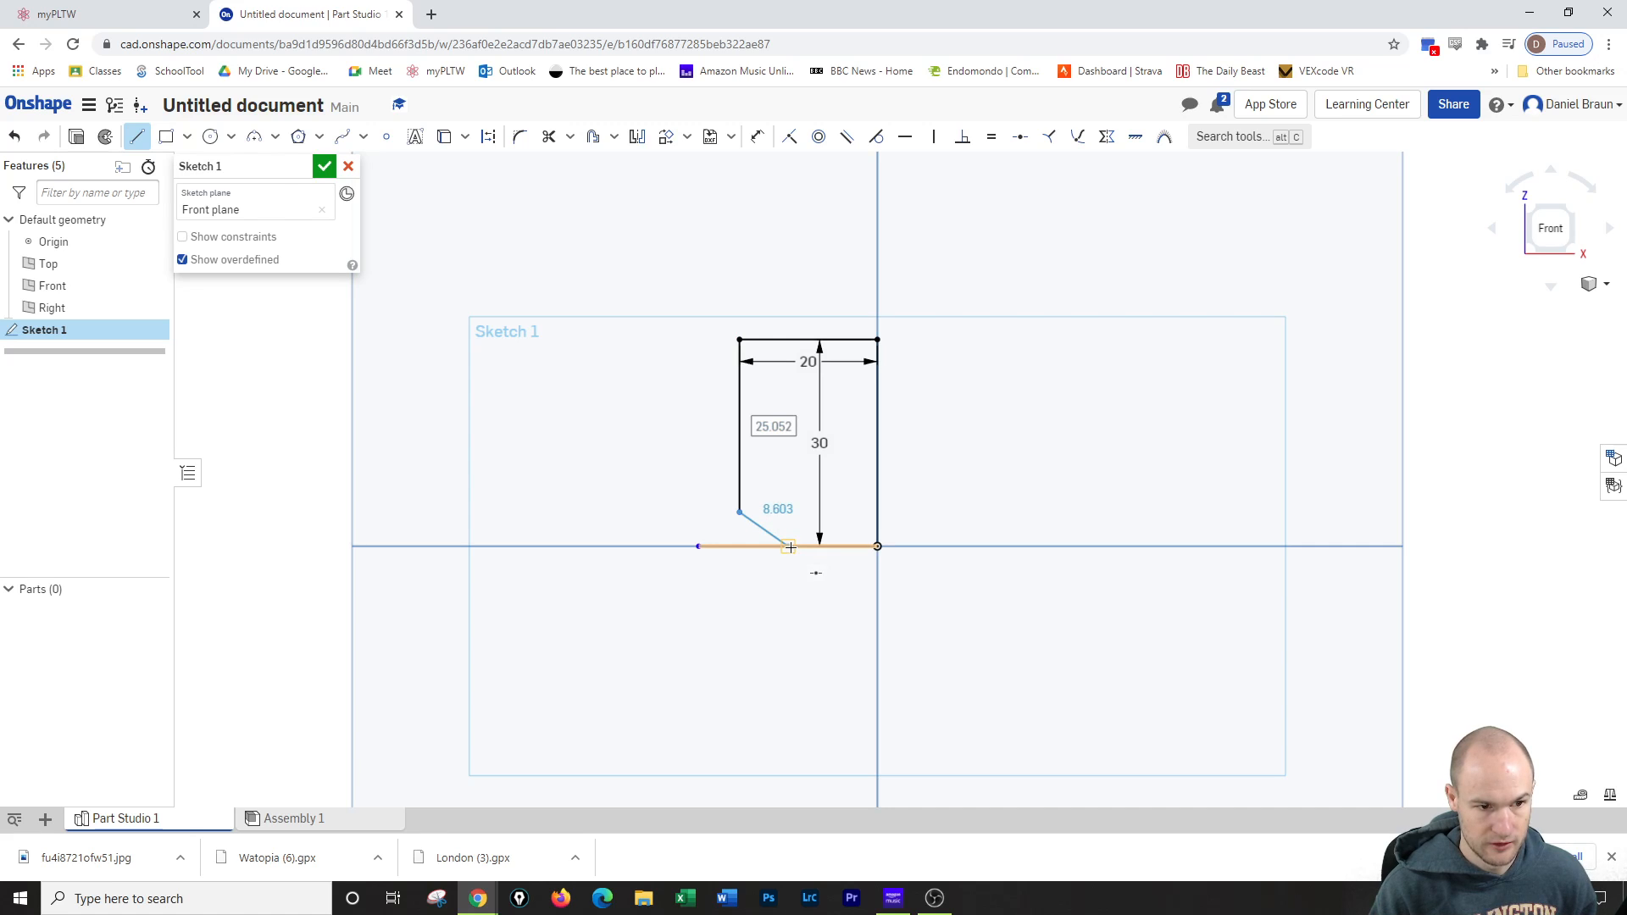
left_click(791, 547)
right_click(799, 581)
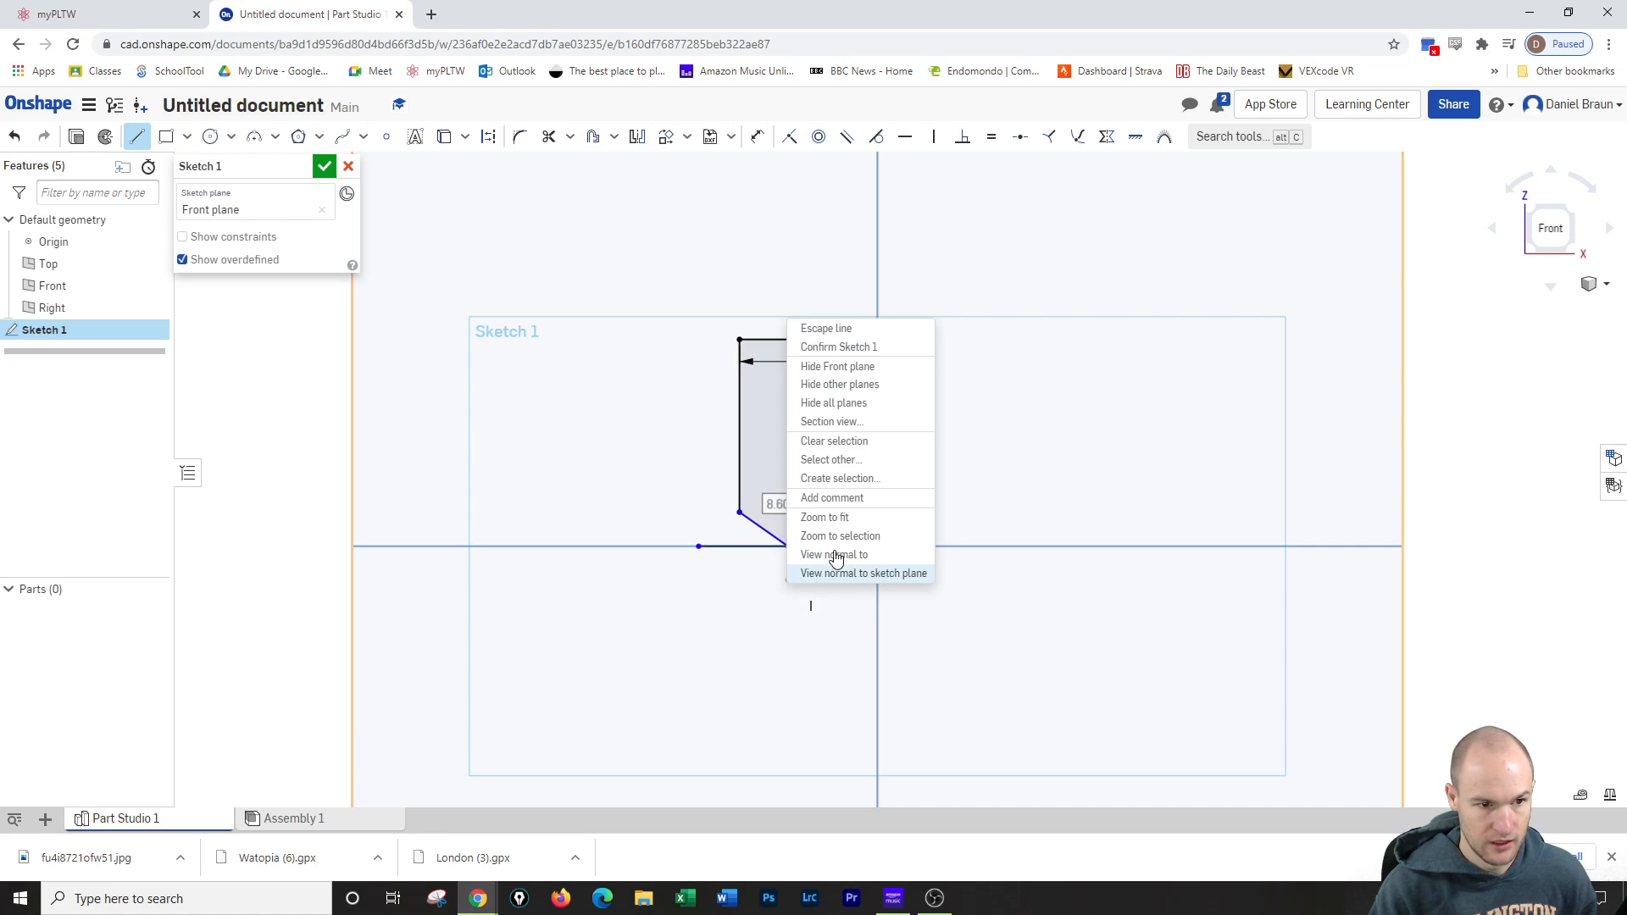
left_click(862, 331)
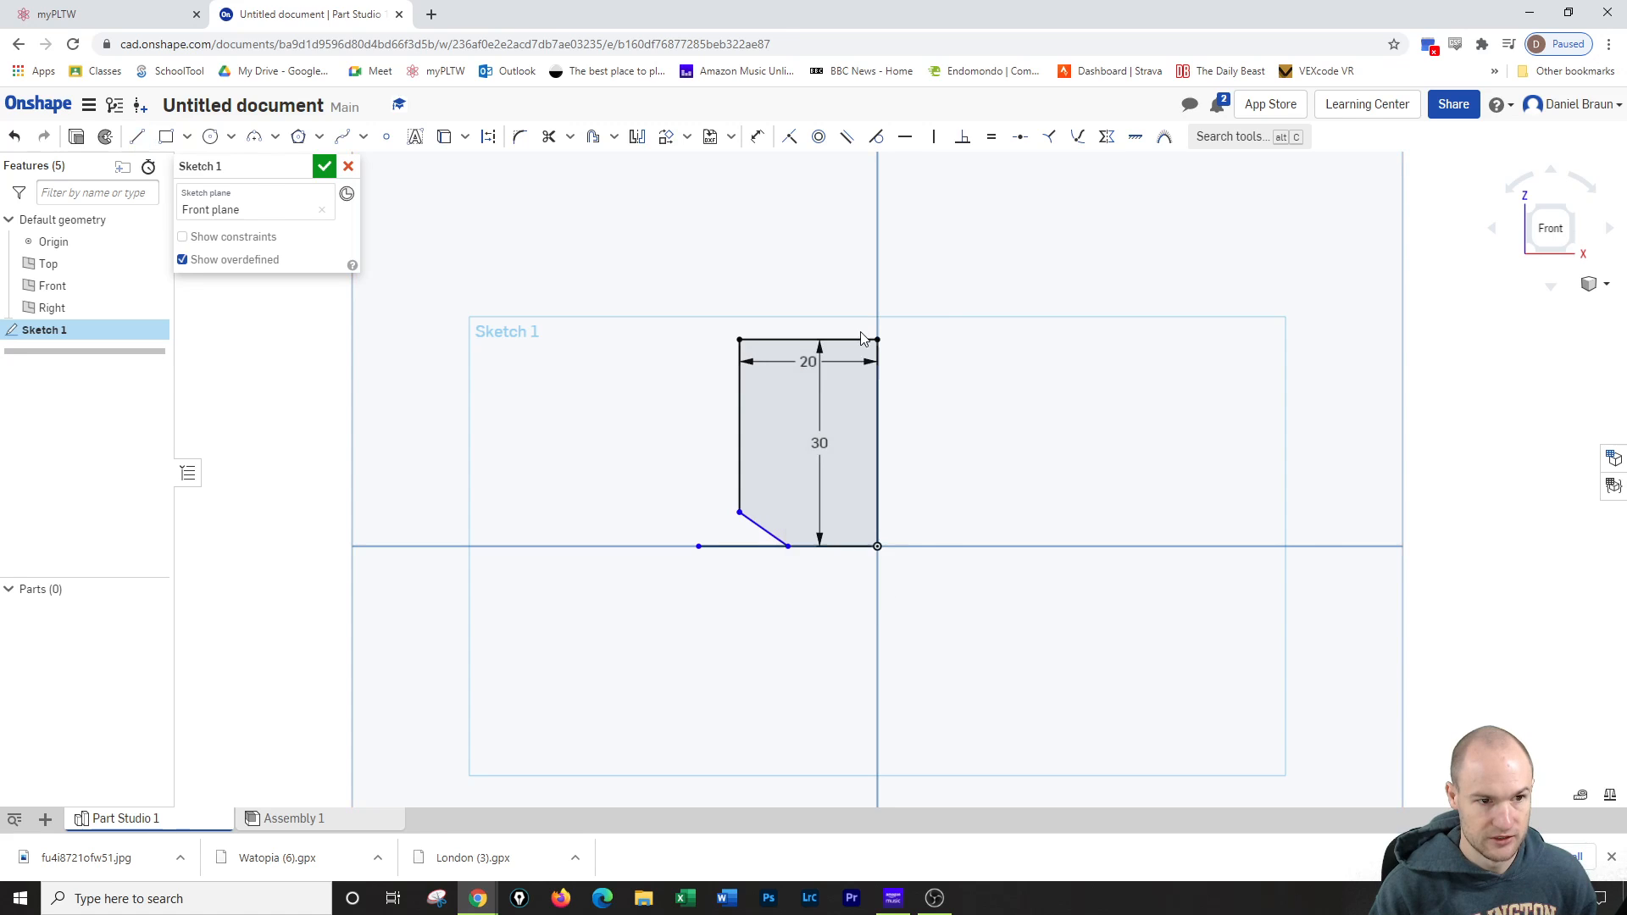
Dimension the diagonal line's horizontal extent below the profile and set it to 5 mm
left_click(757, 139)
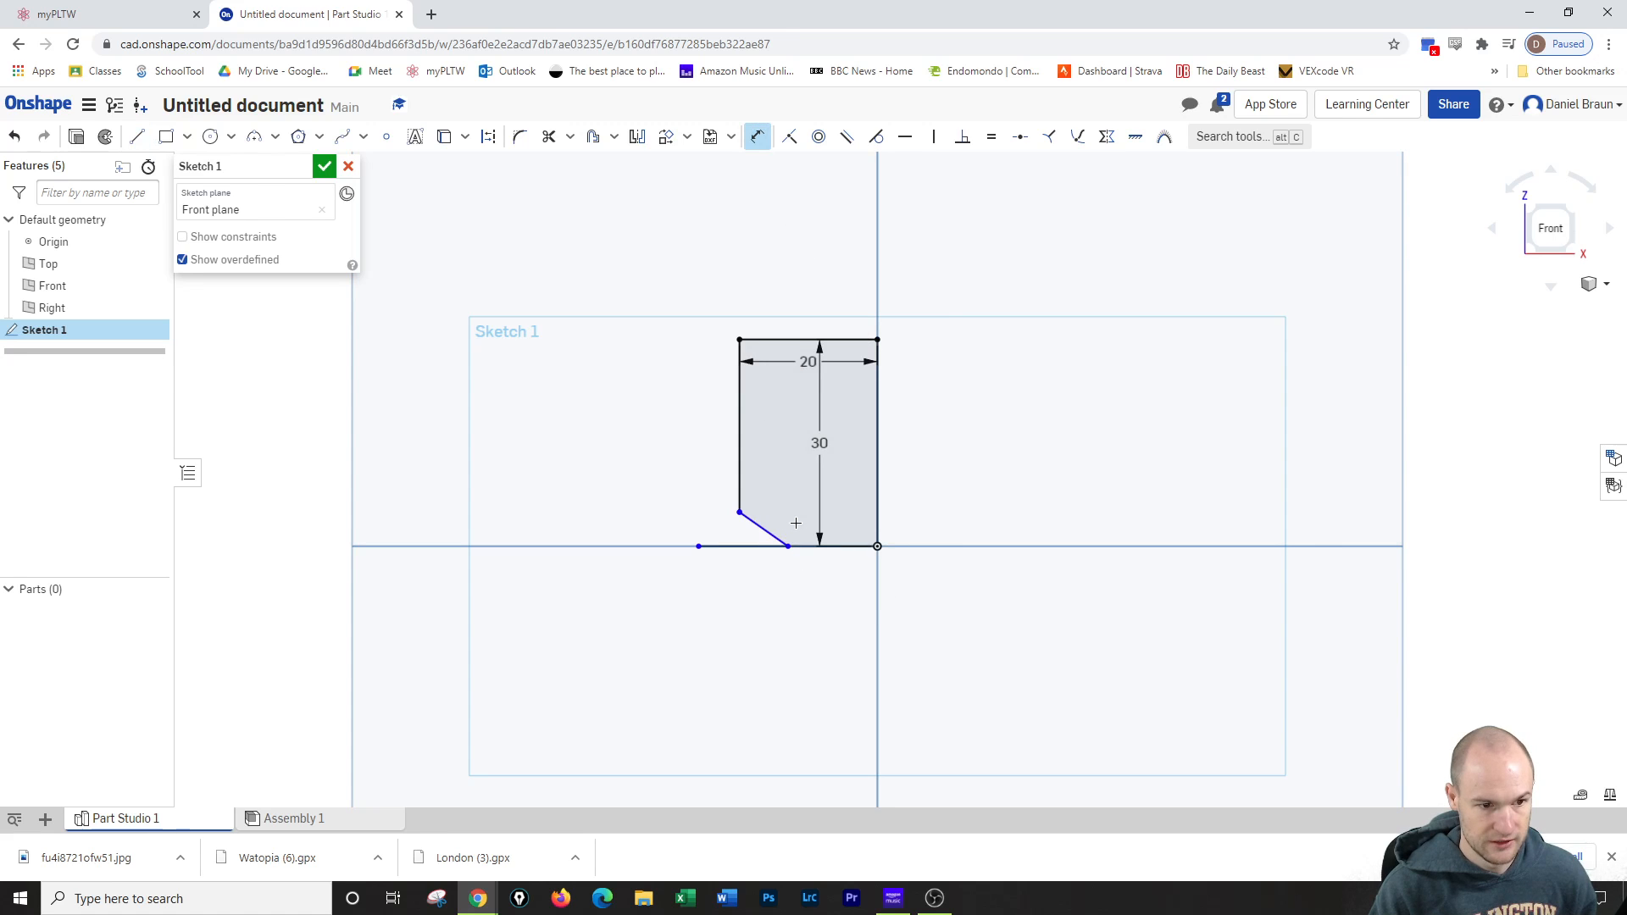
left_click(765, 530)
left_click(757, 617)
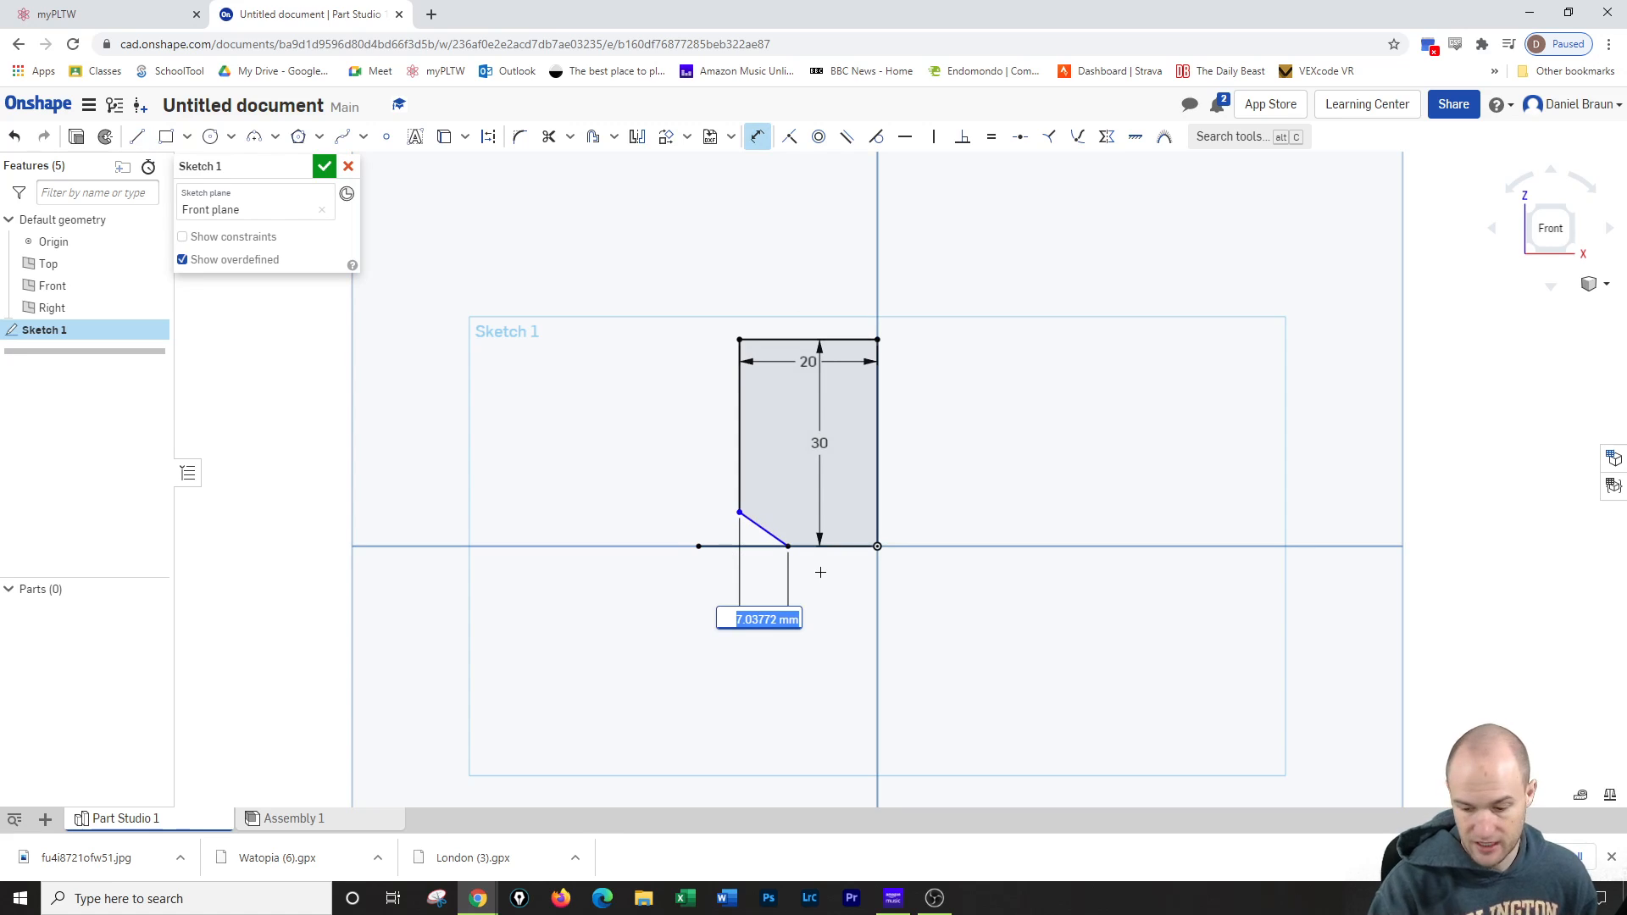
type("5")
key("Return")
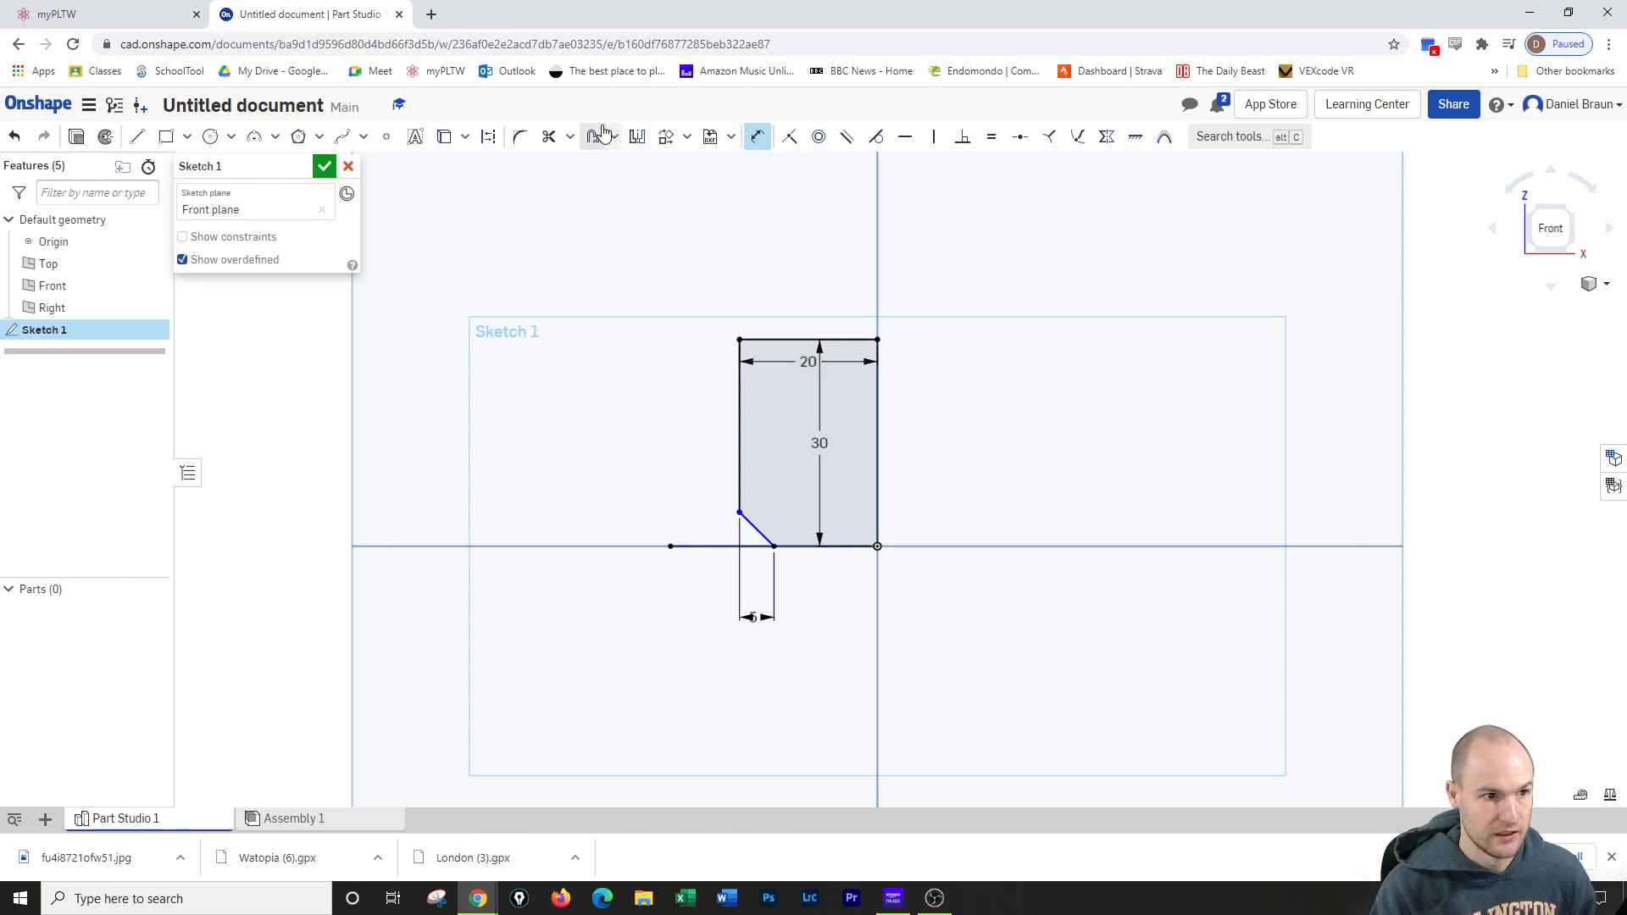
left_click(757, 137)
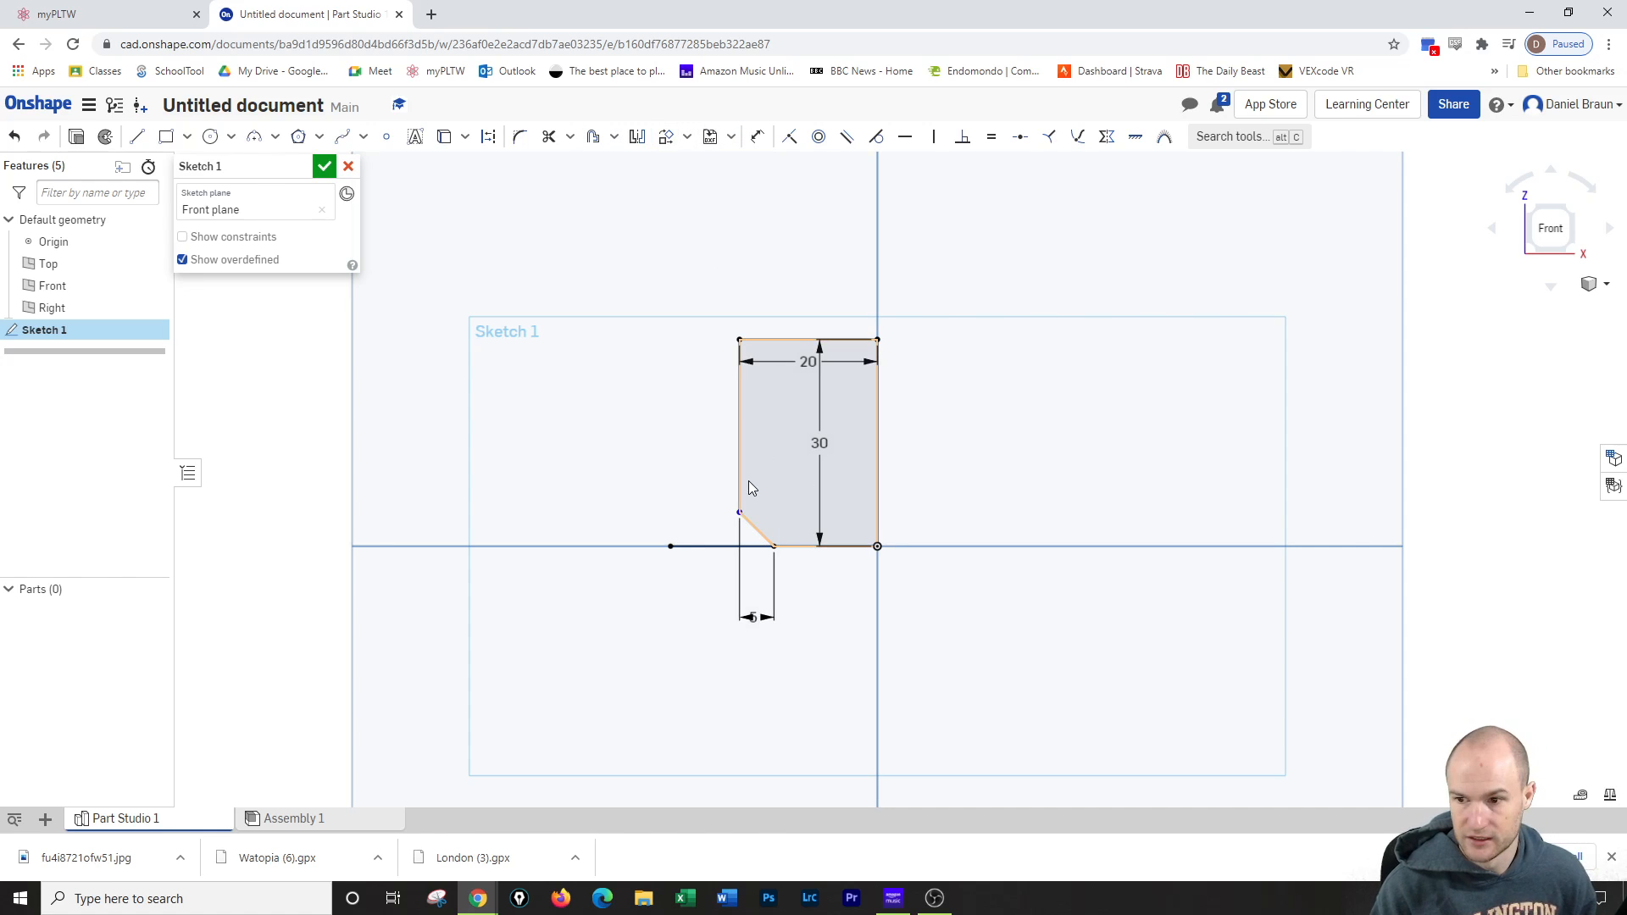
left_click(754, 533)
left_click(751, 546)
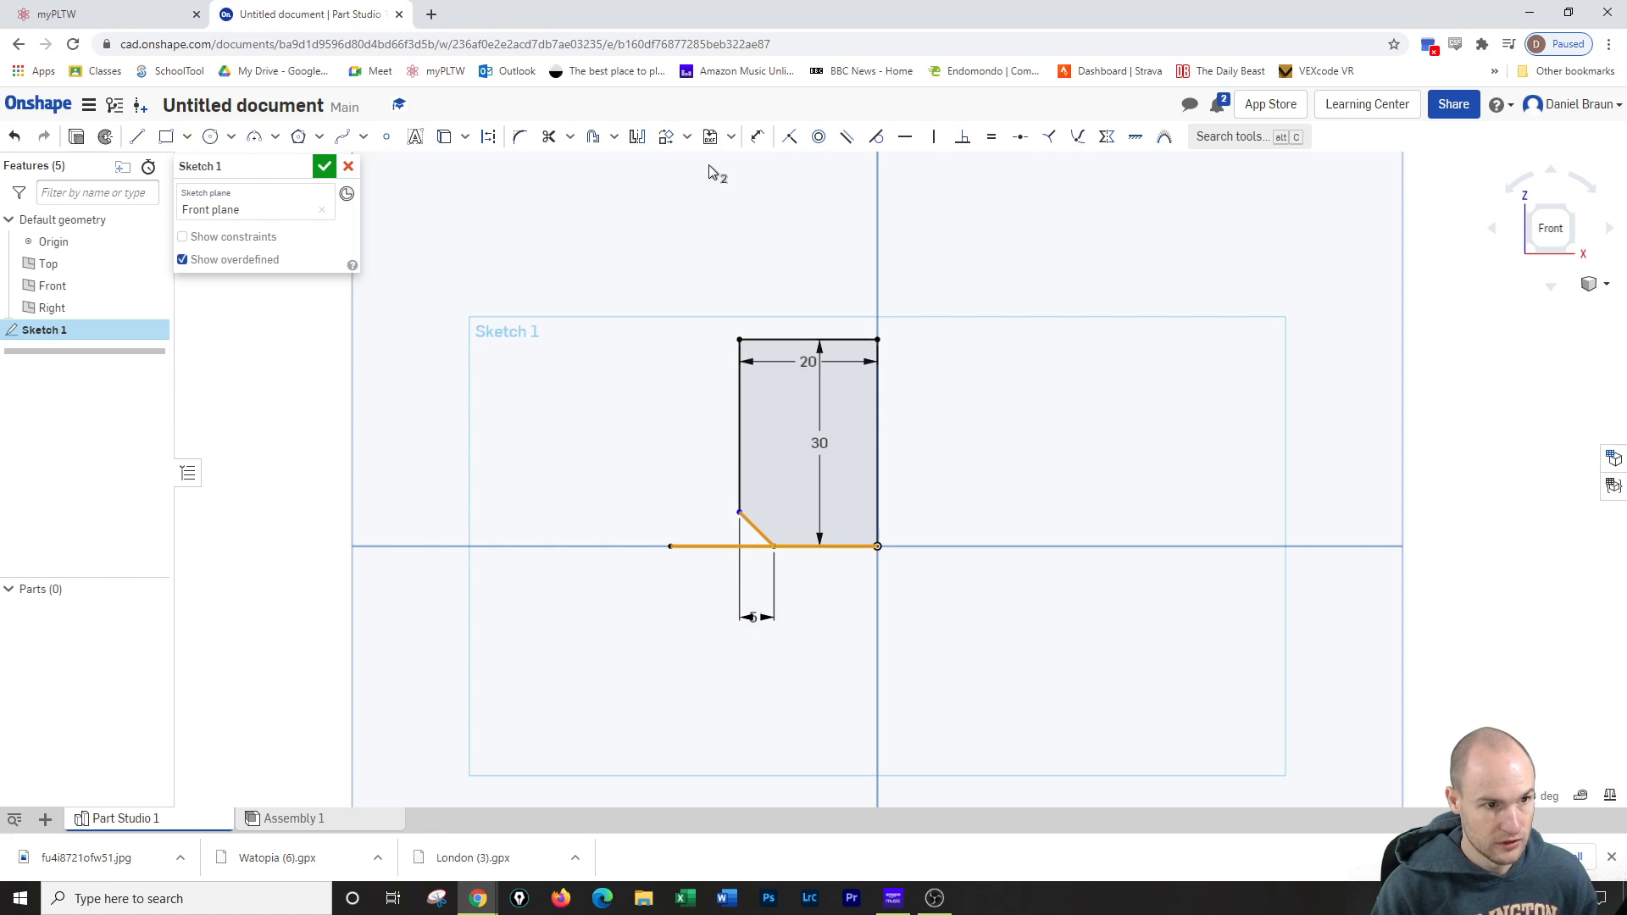
Dimension the angle between the diagonal line and the base line and set it to 30 degrees
left_click(757, 137)
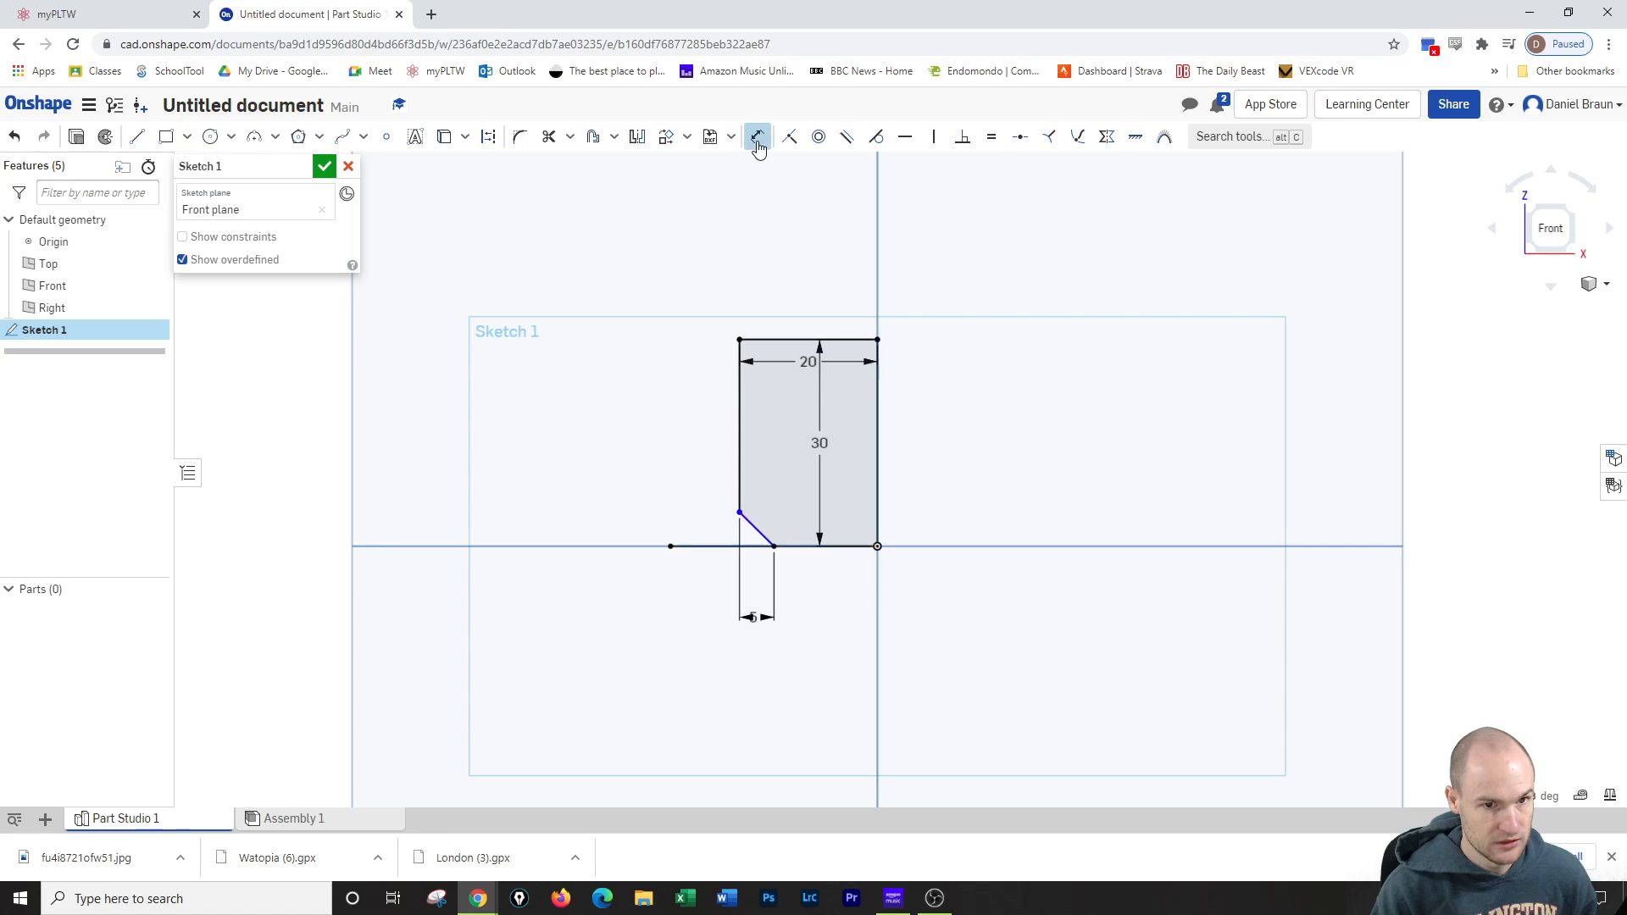
left_click(760, 533)
left_click(753, 547)
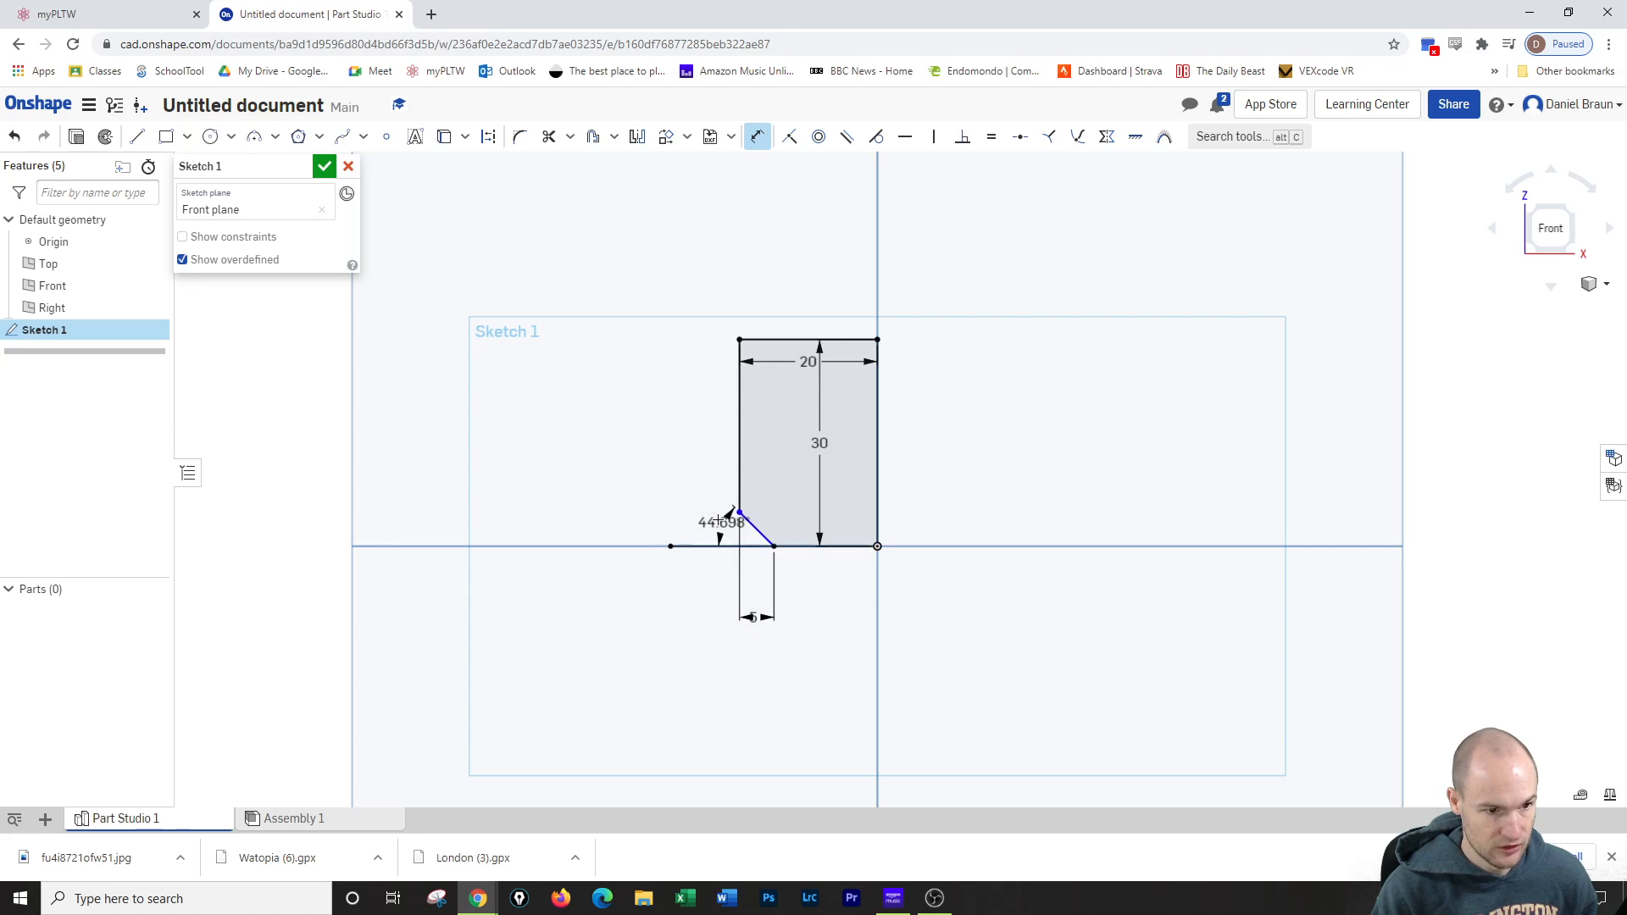
left_click(685, 498)
type("3")
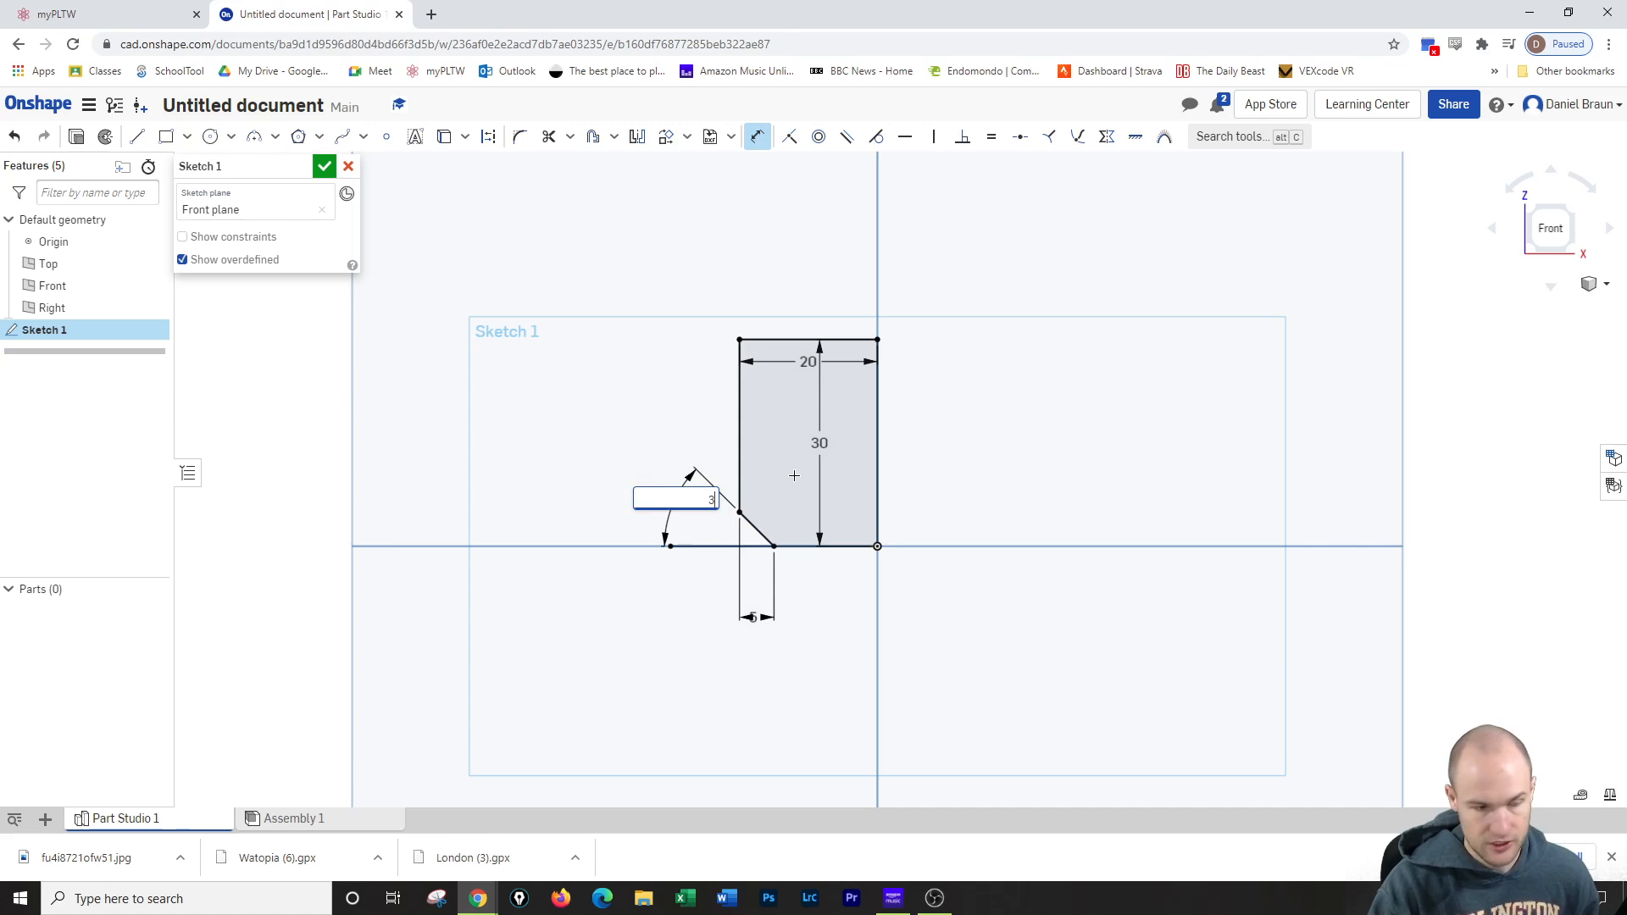
type("0")
key("Return")
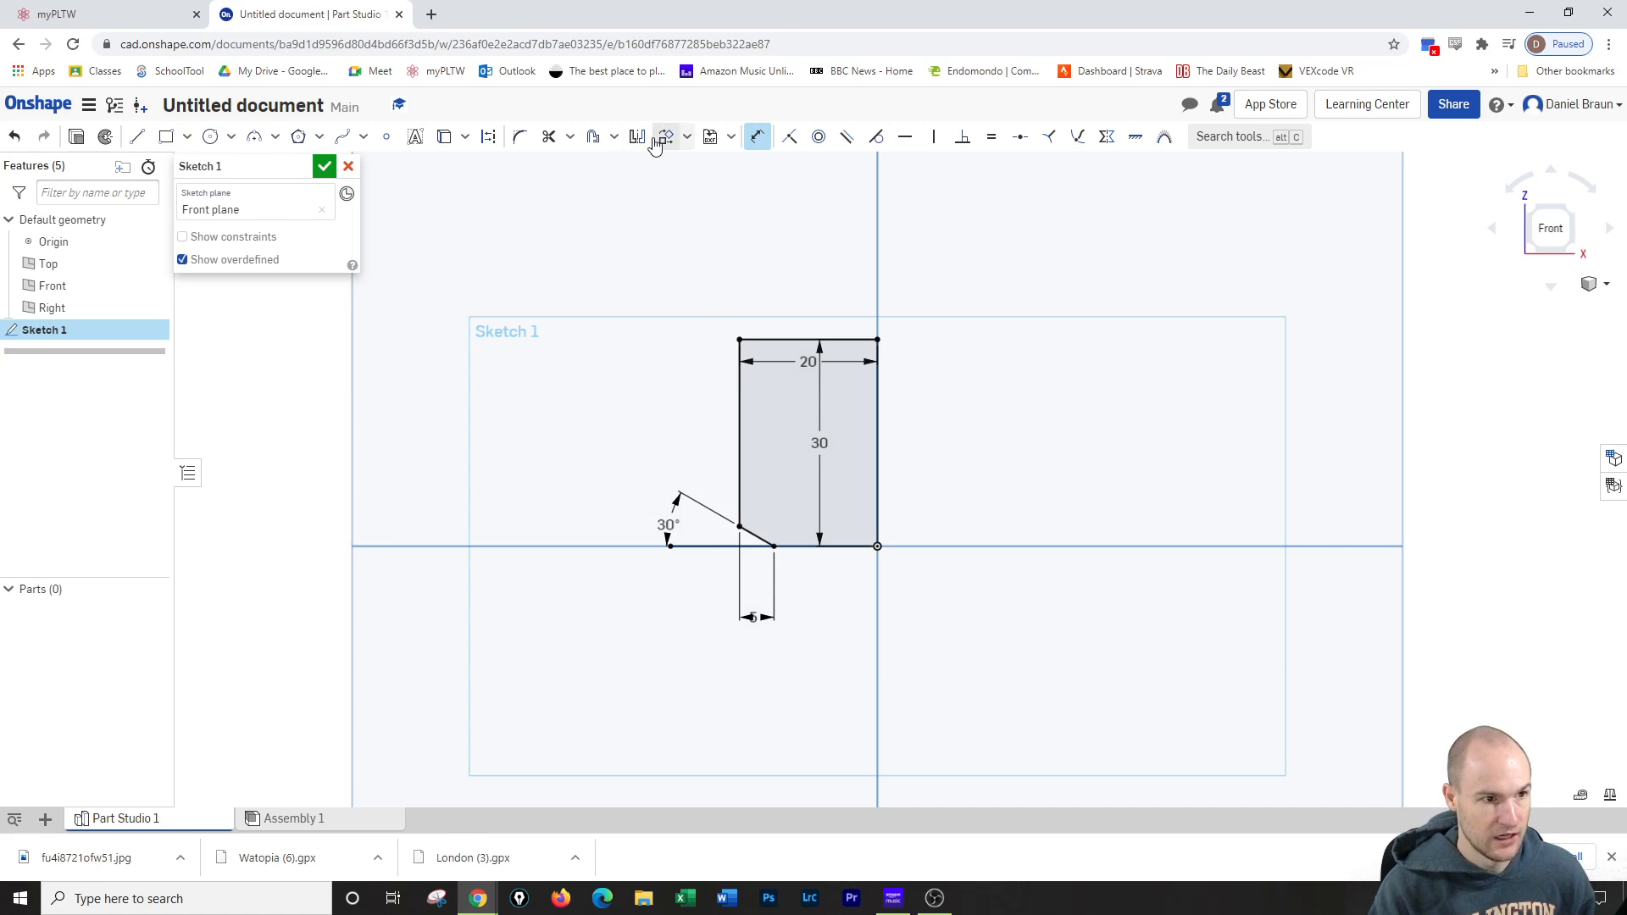
left_click(704, 547)
right_click(640, 592)
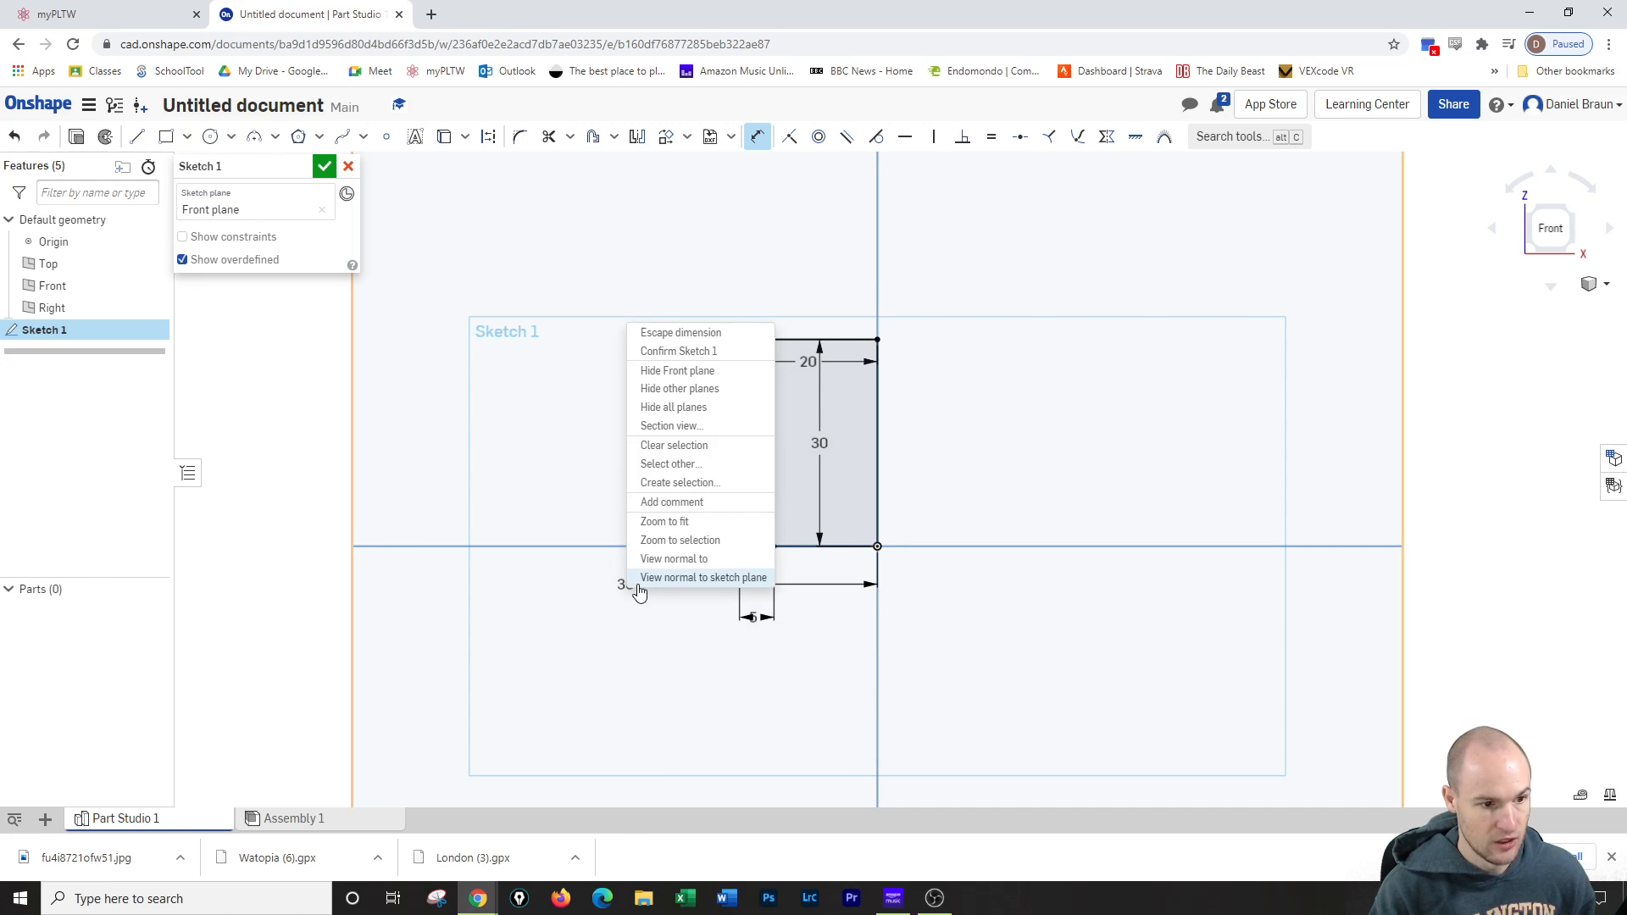
left_click(657, 333)
Trim the part of the base line that extends past the diagonal and finish the sketch
left_click(550, 138)
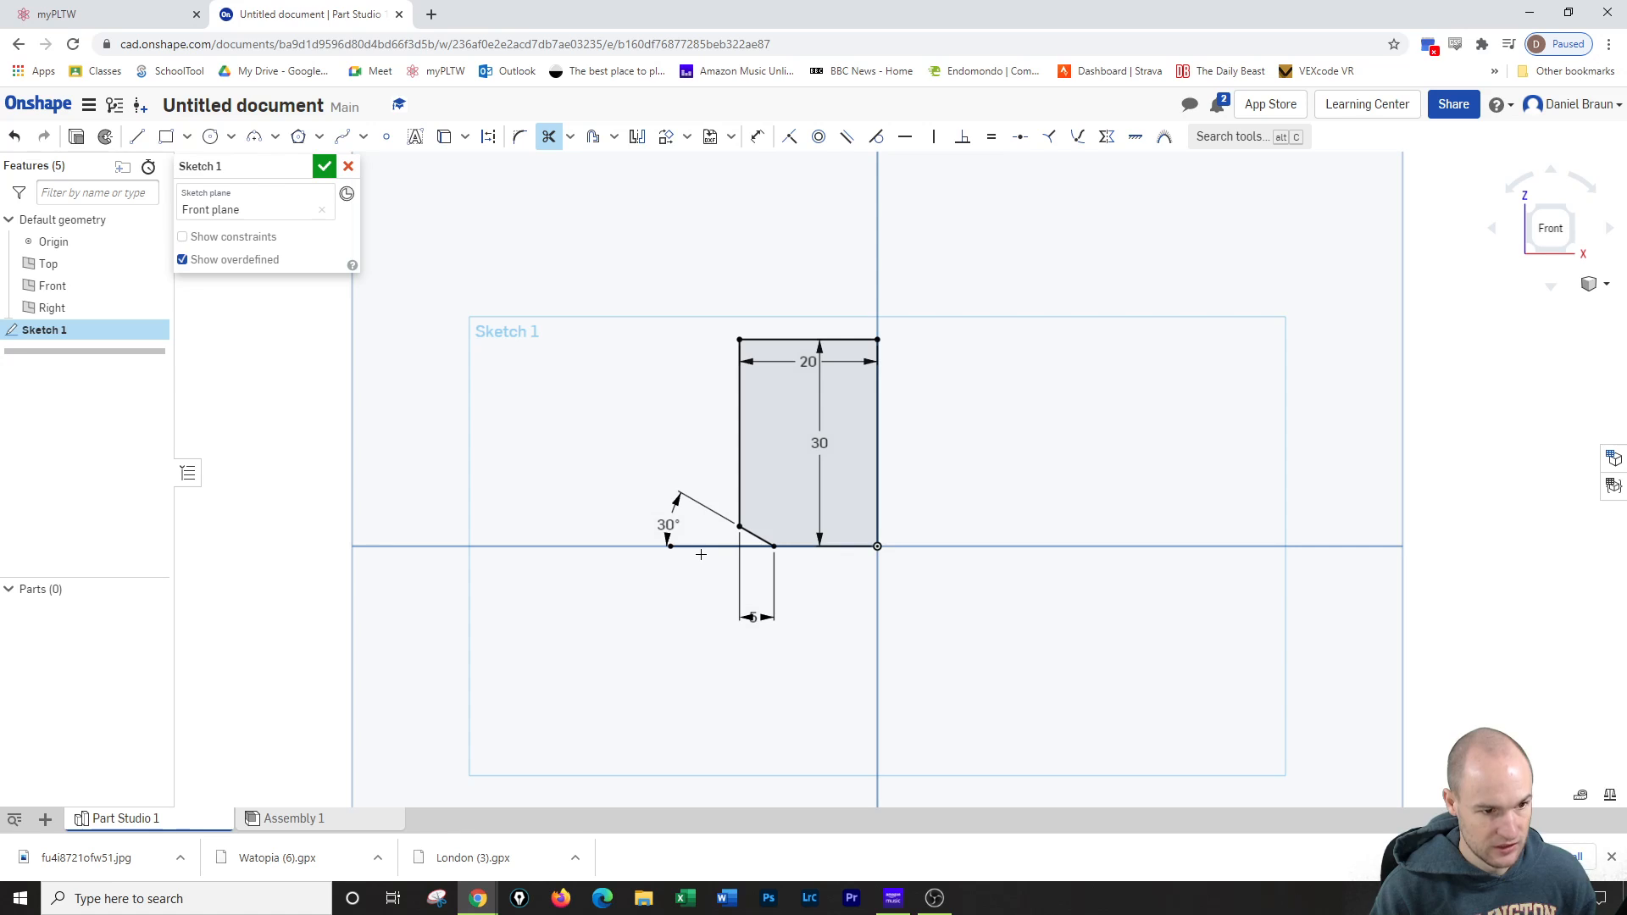
left_click(697, 548)
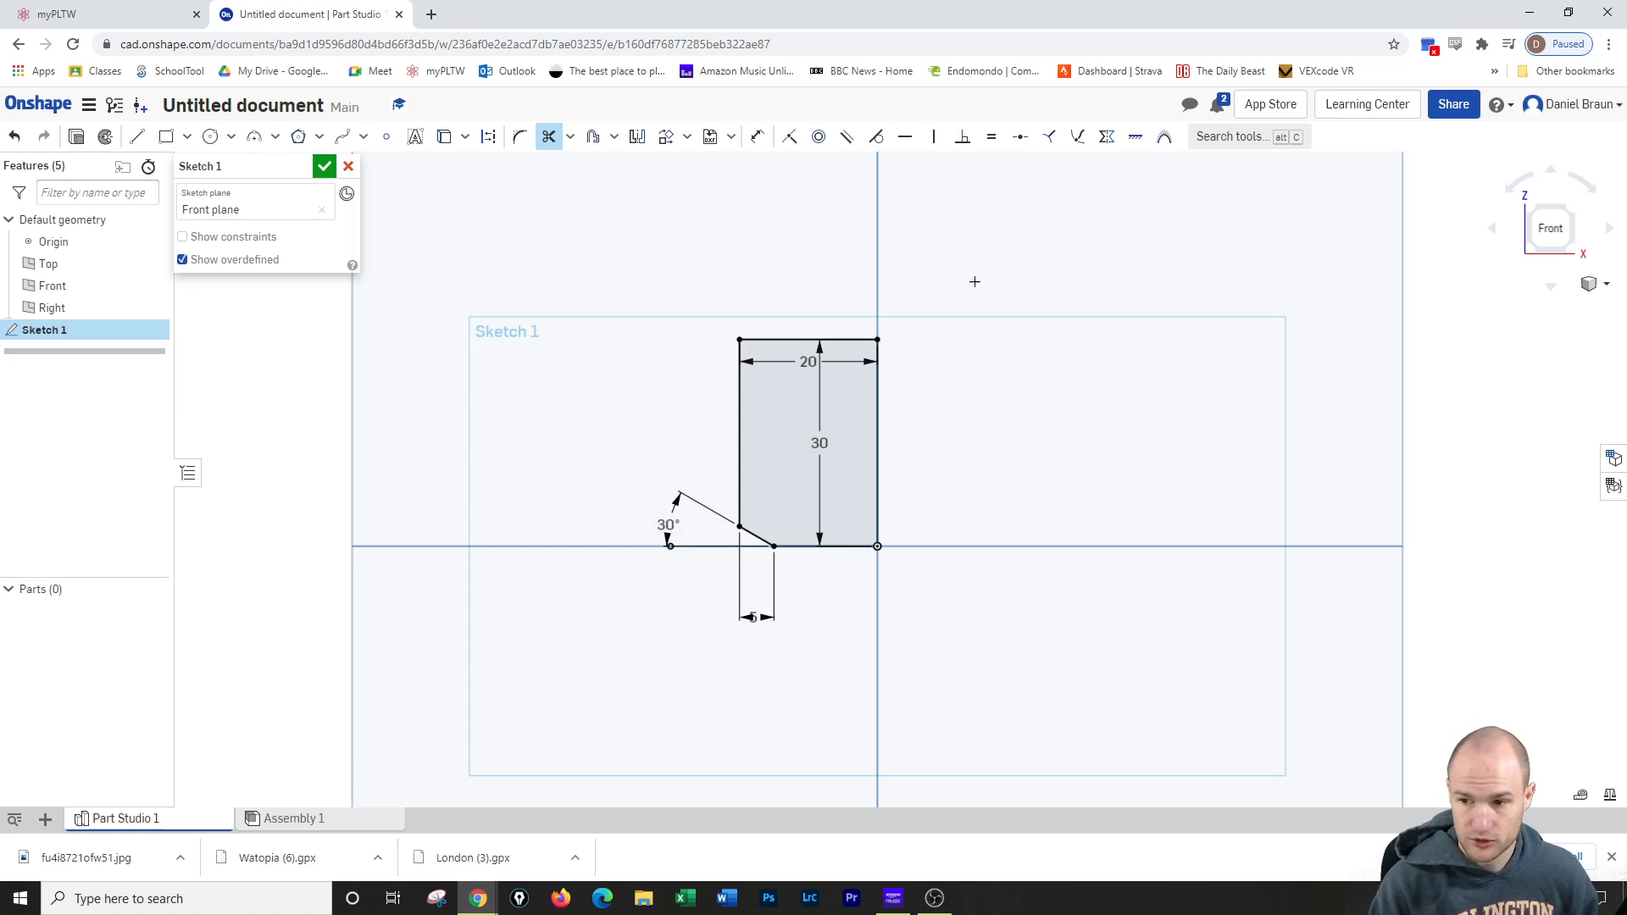
left_click(323, 166)
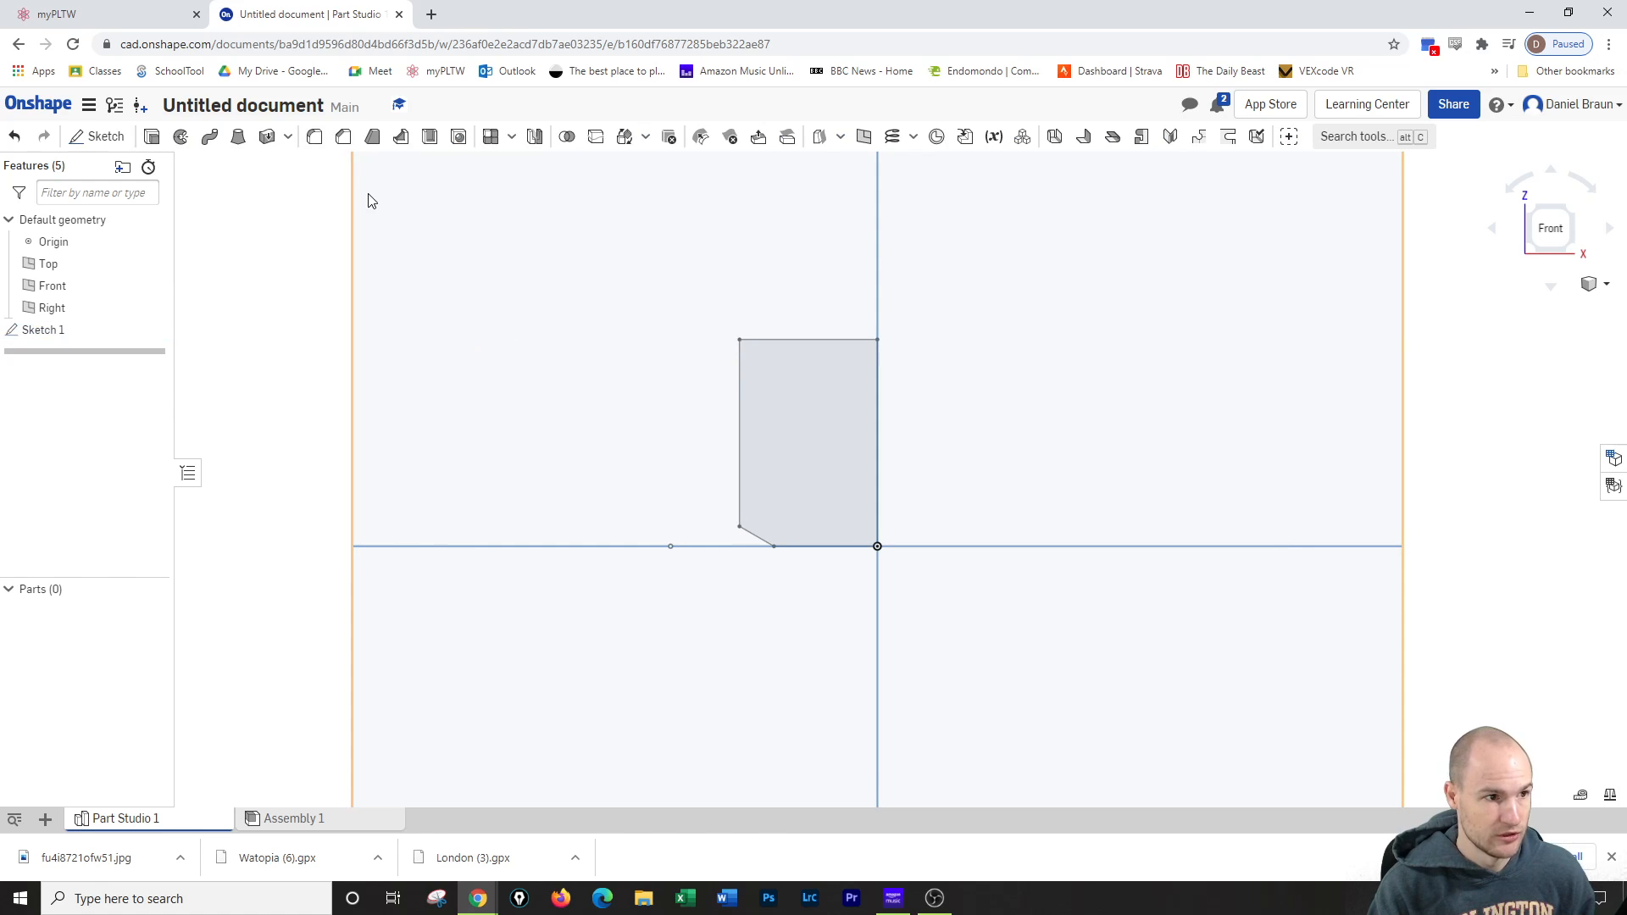
left_click(180, 136)
left_click(739, 449)
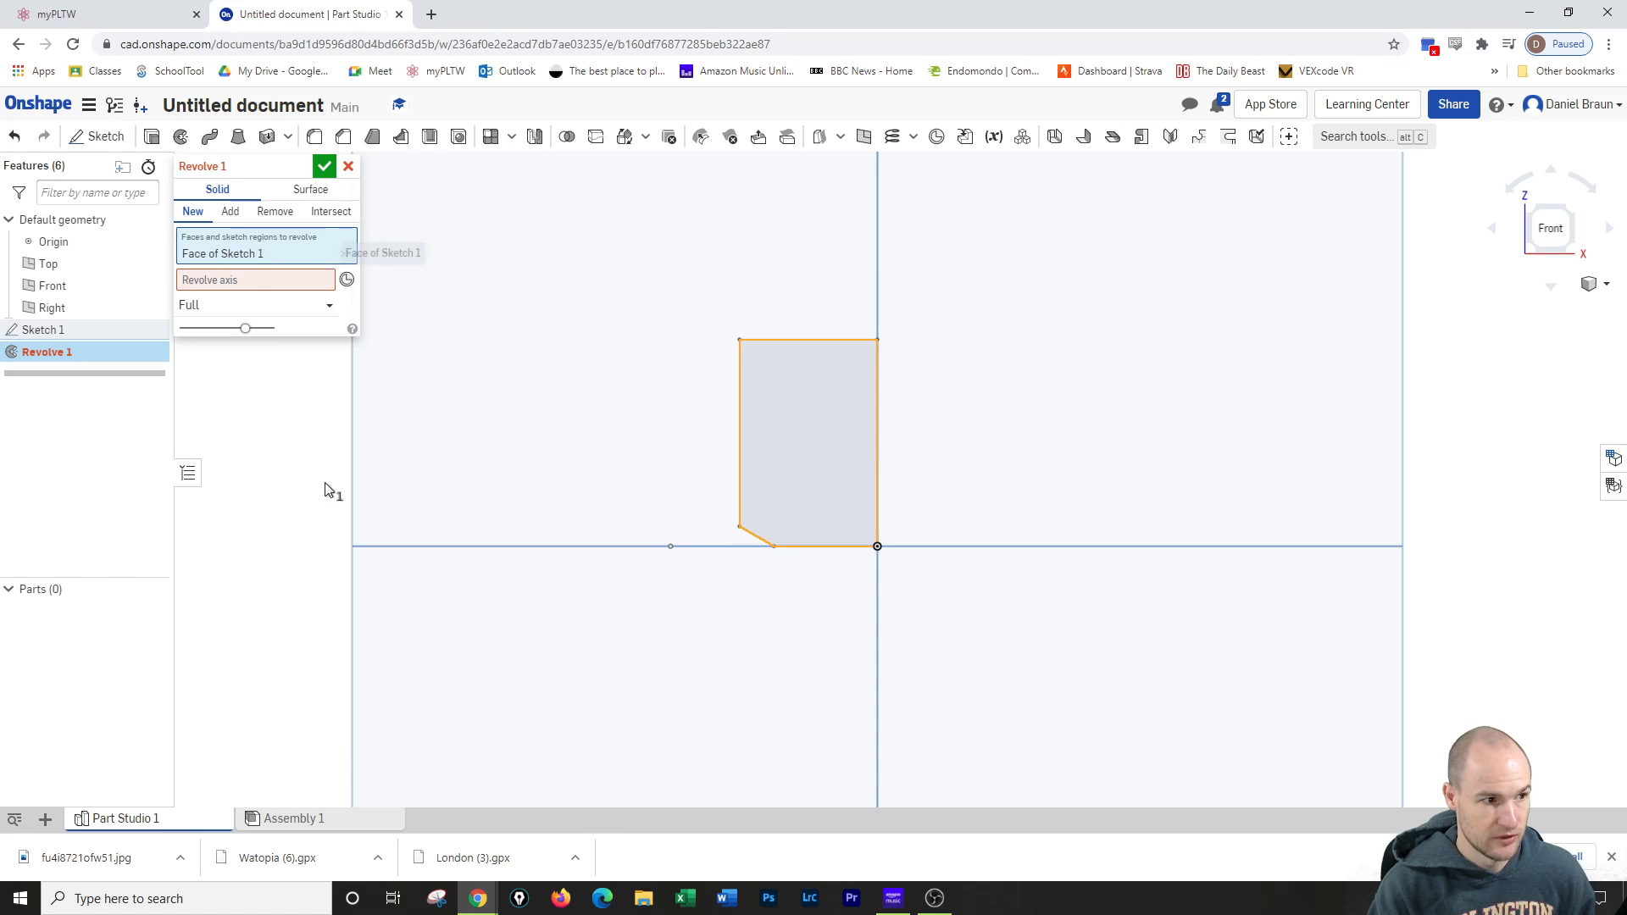
left_click(876, 457)
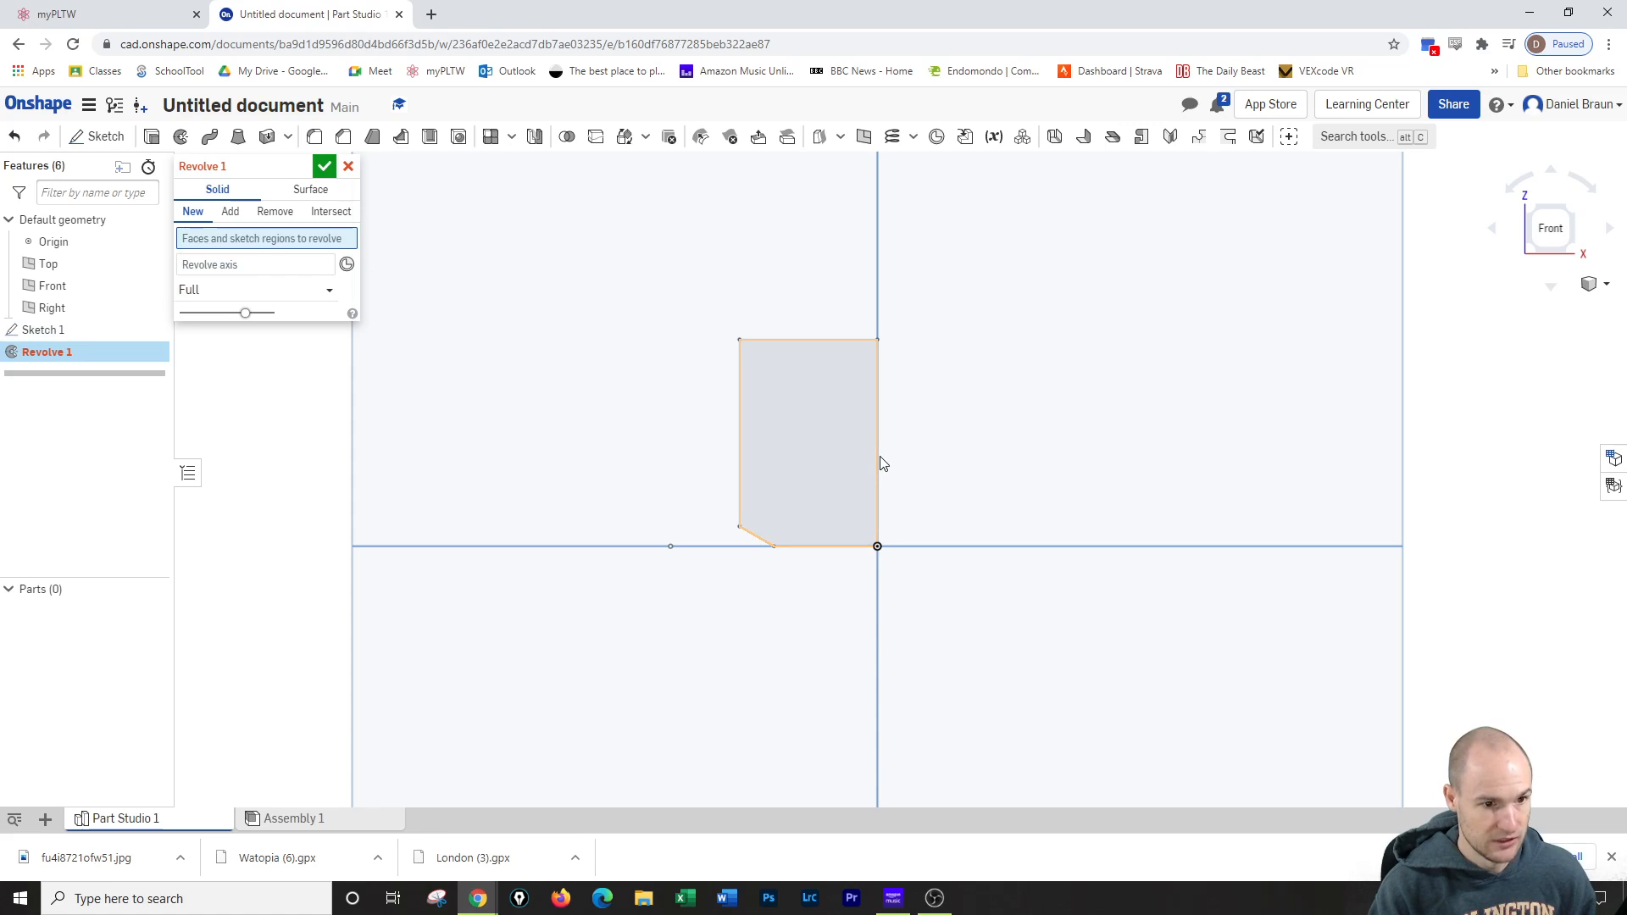
left_click(875, 466)
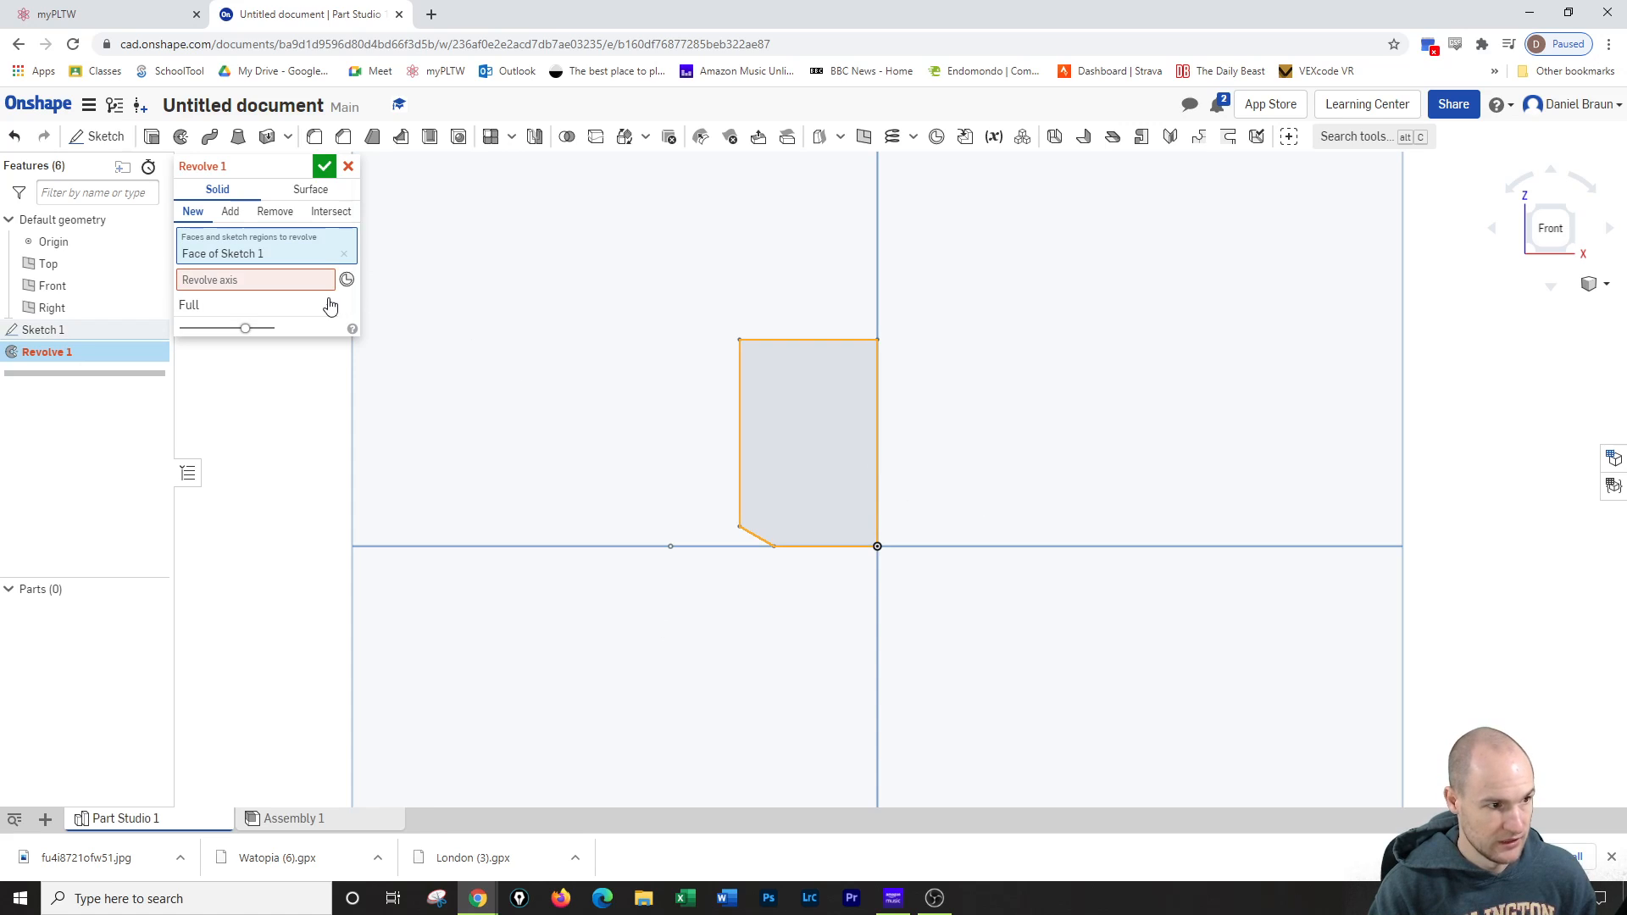
left_click(879, 383)
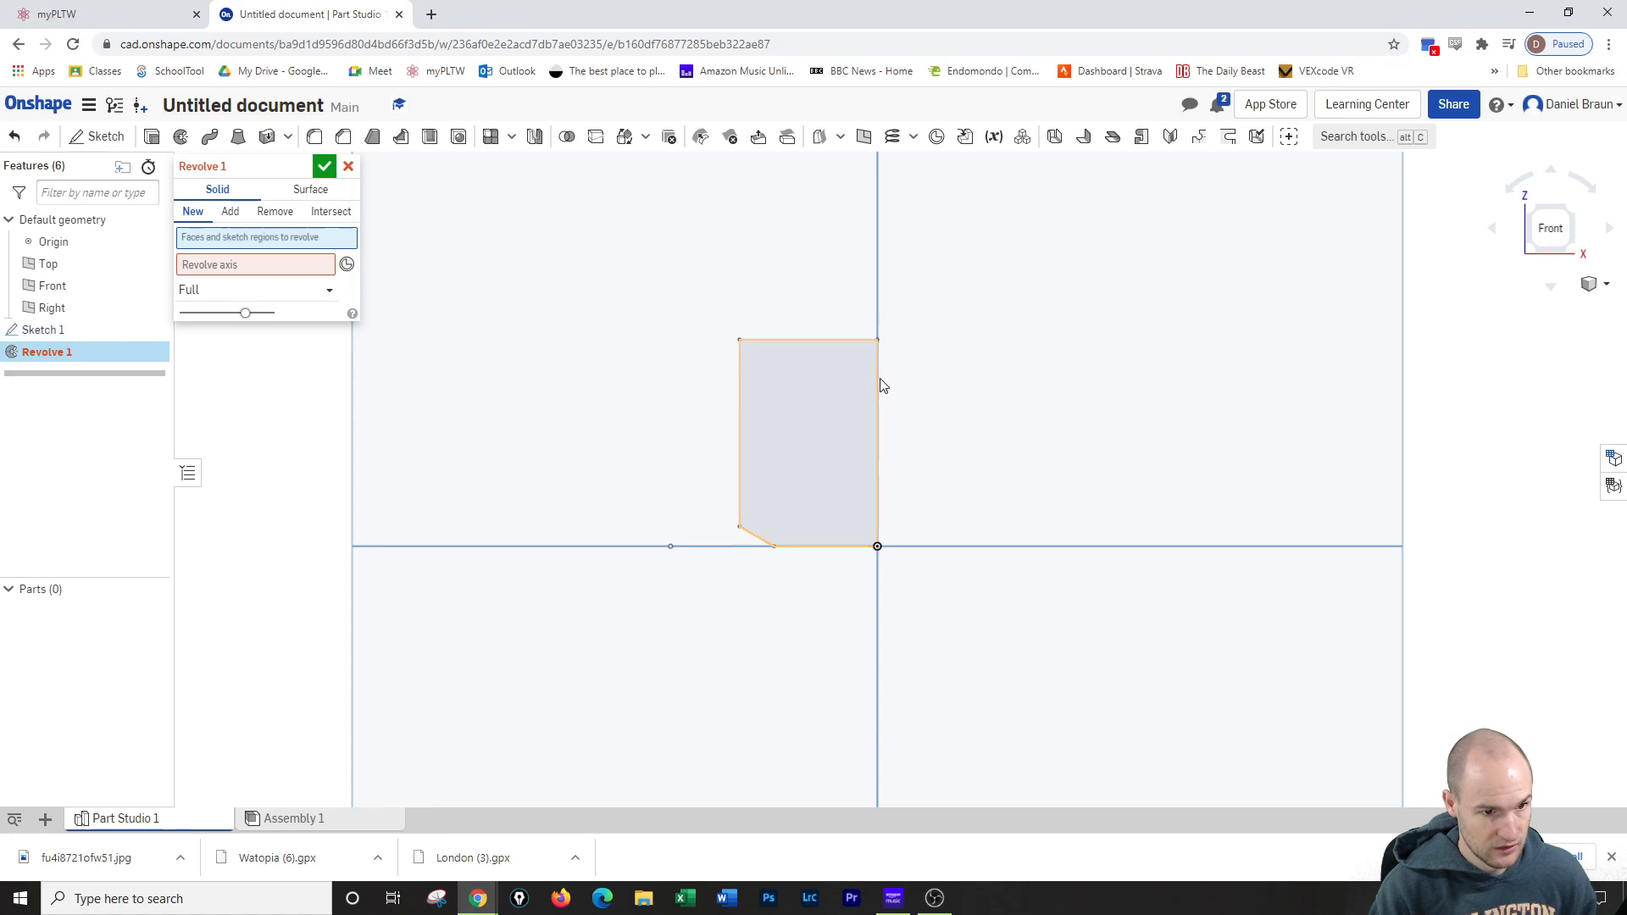
left_click(246, 267)
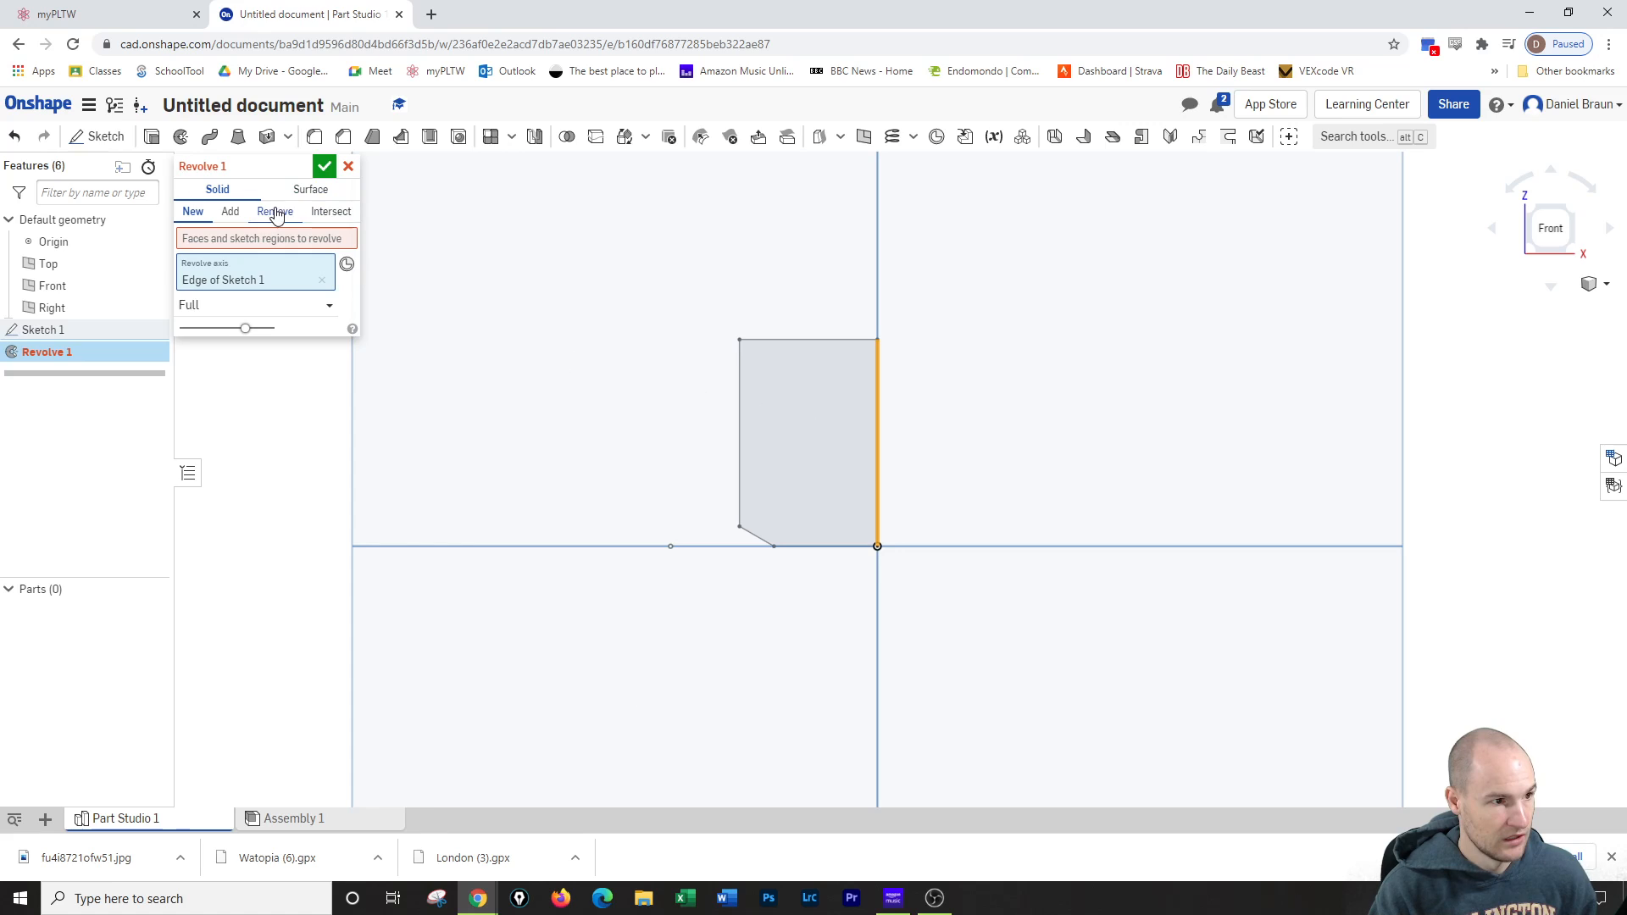
left_click(310, 189)
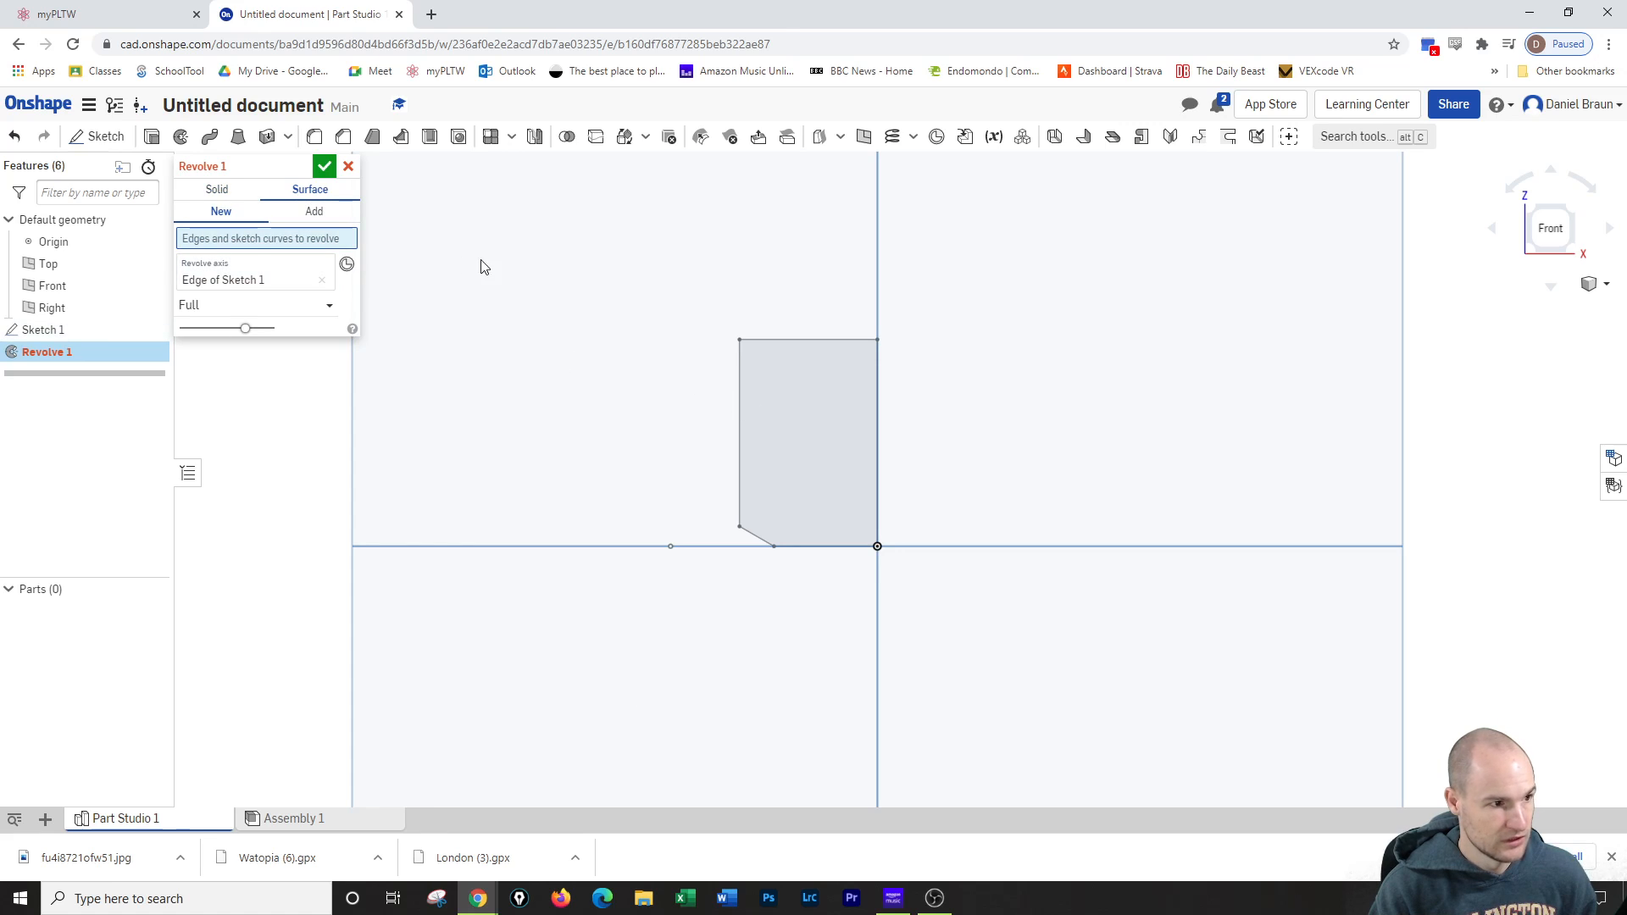
left_click(292, 273)
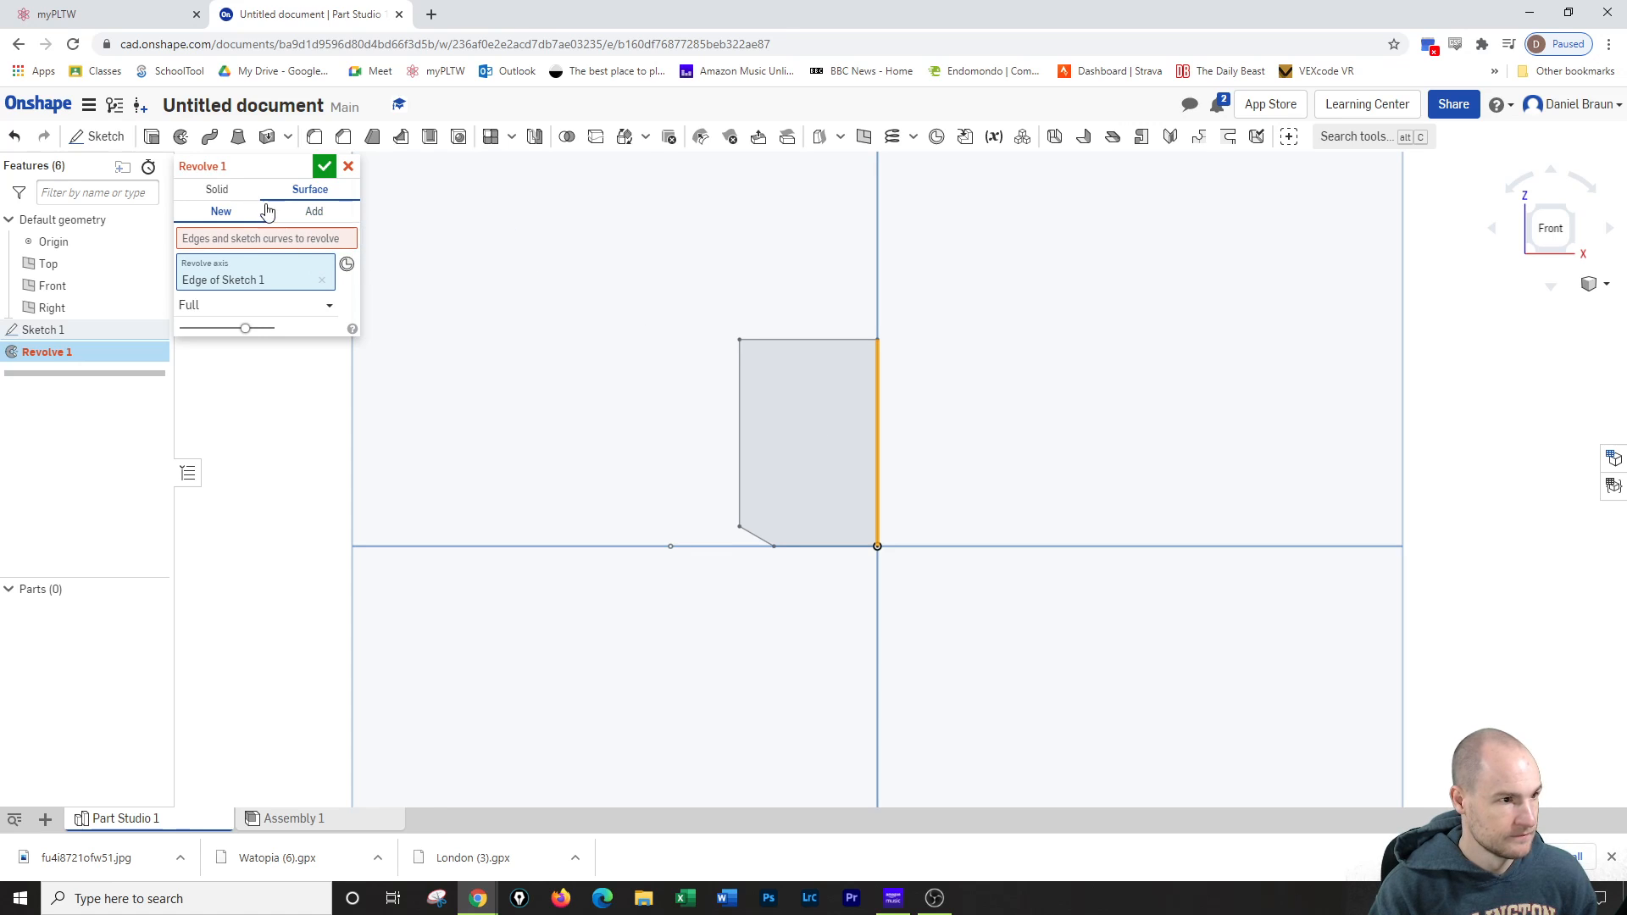
left_click(217, 189)
left_click(825, 410)
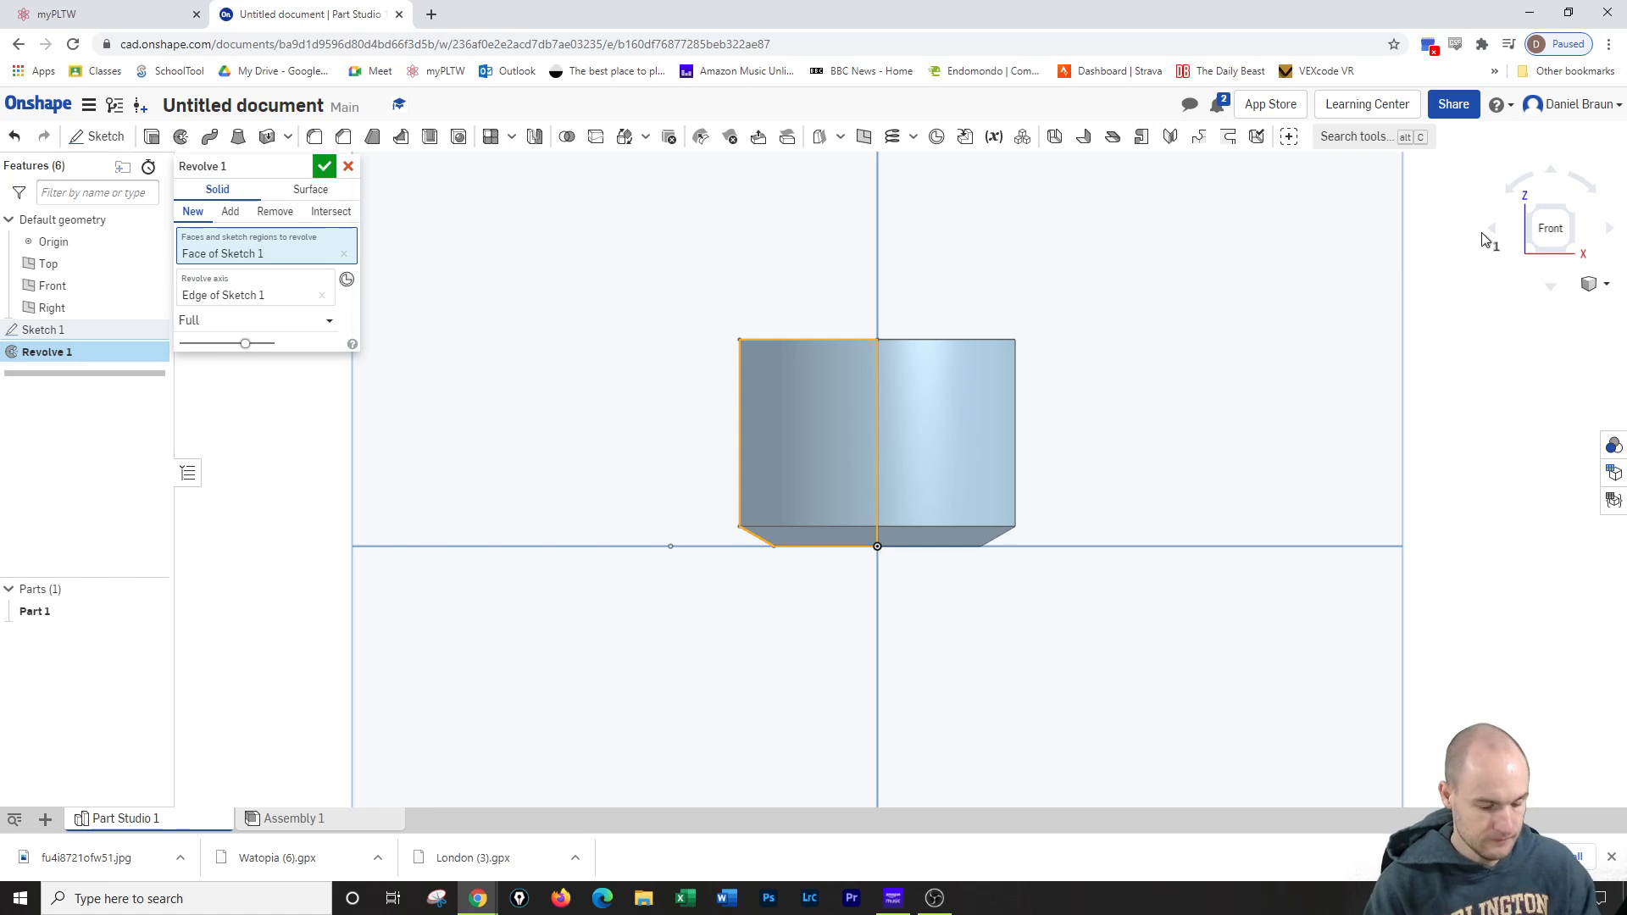
left_click(1306, 233)
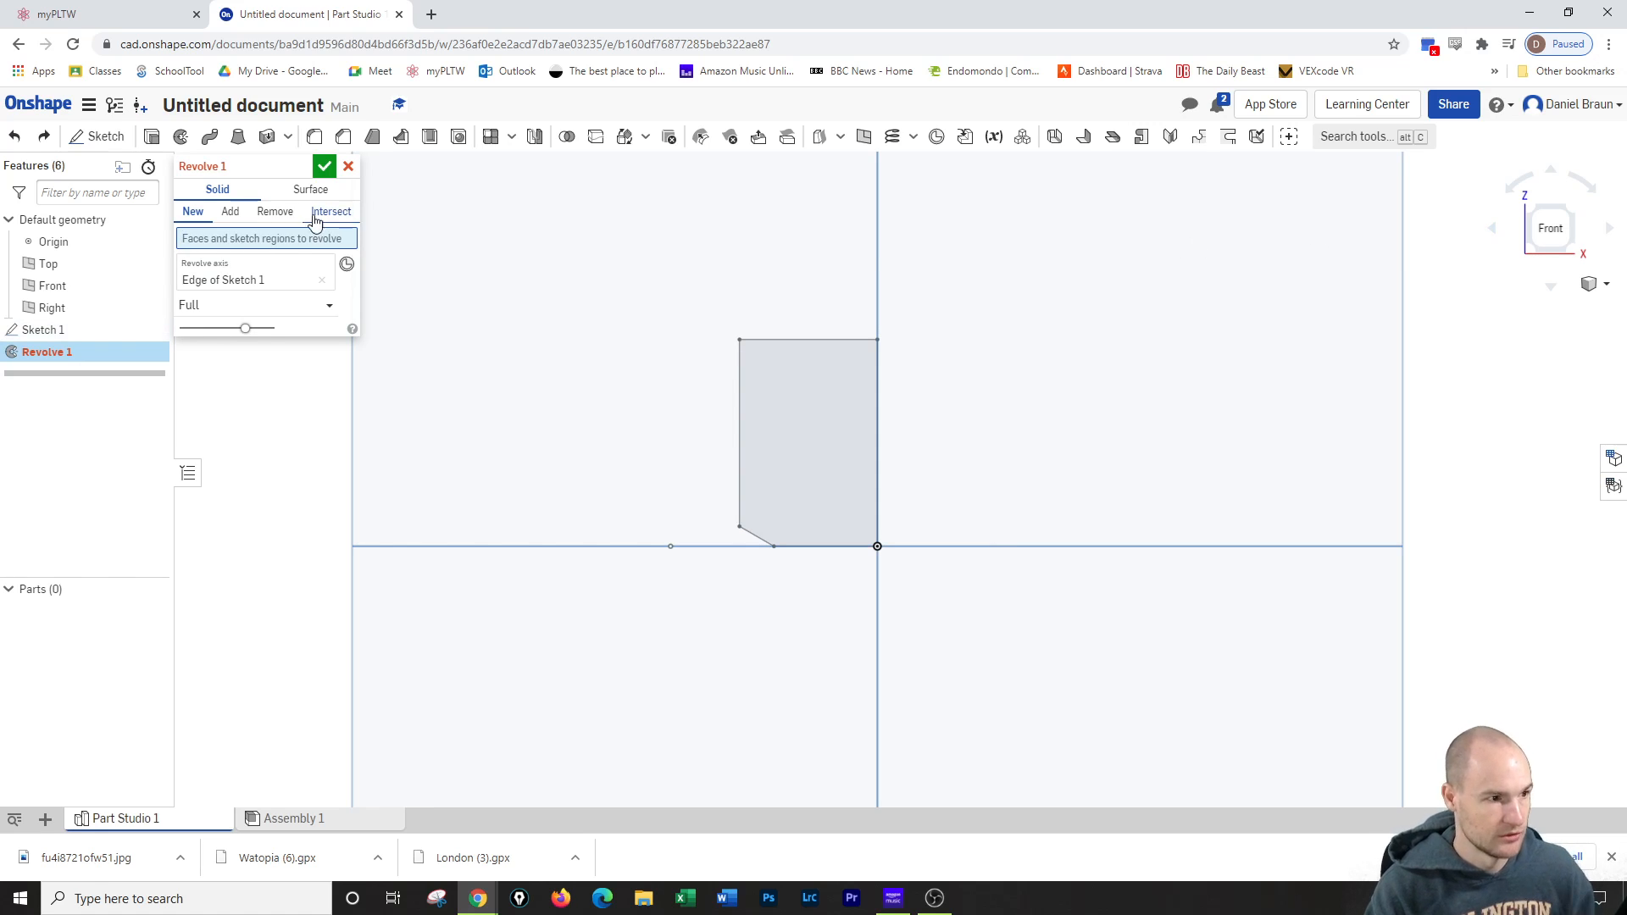
left_click(349, 166)
Revolve the profile face as a new full solid around the vertical sketch edge that passes through the origin
left_click(181, 137)
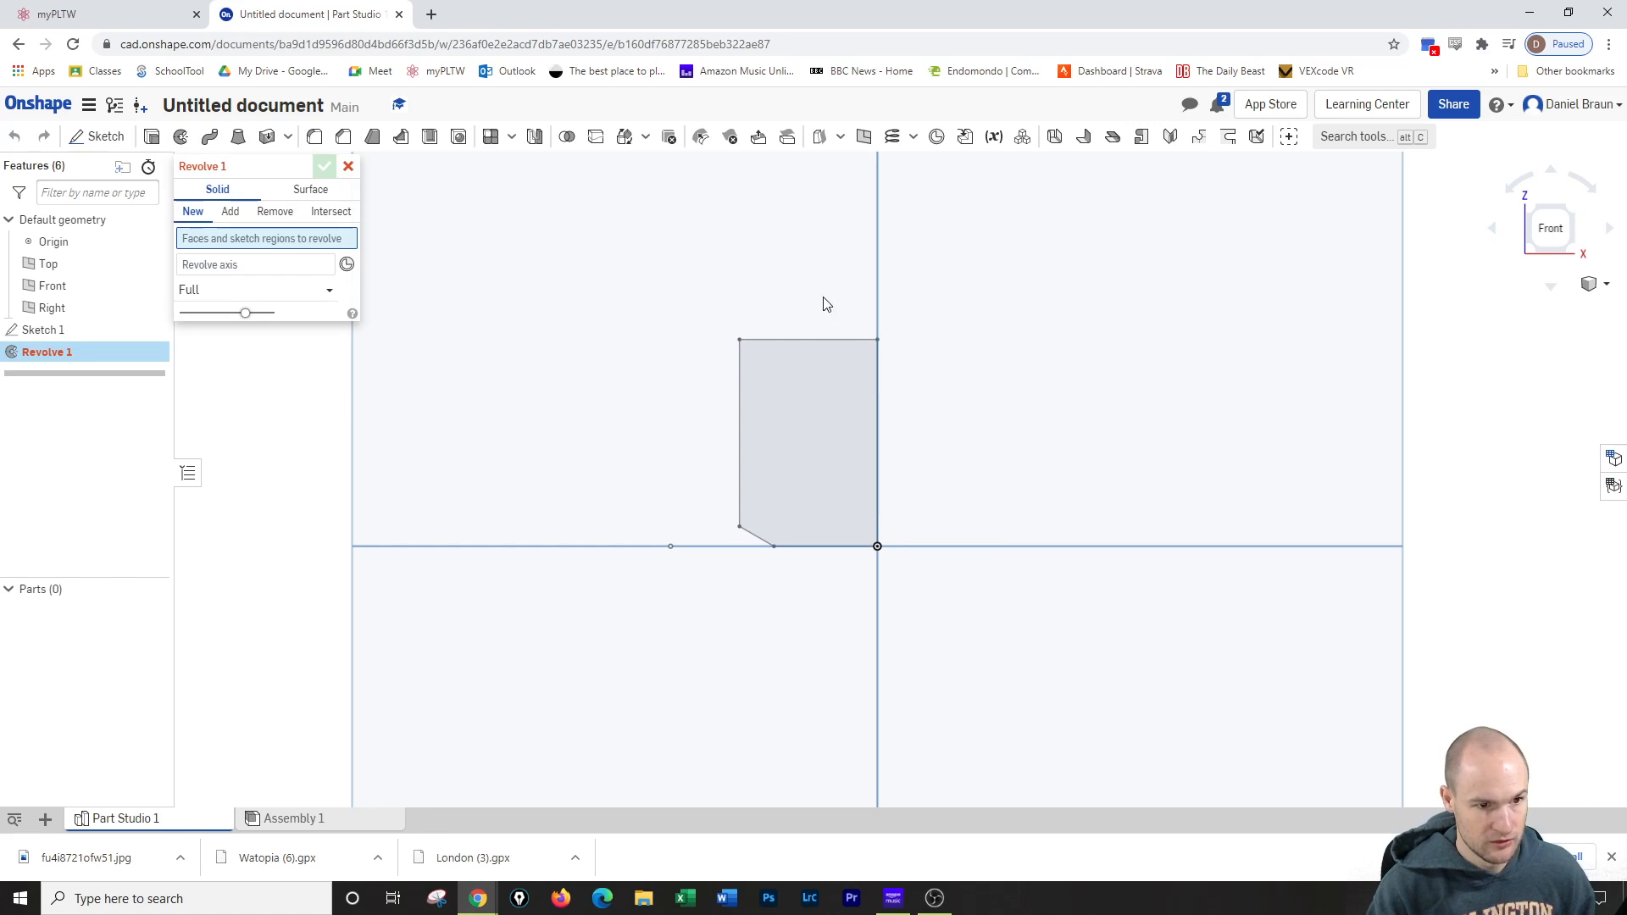
left_click(246, 263)
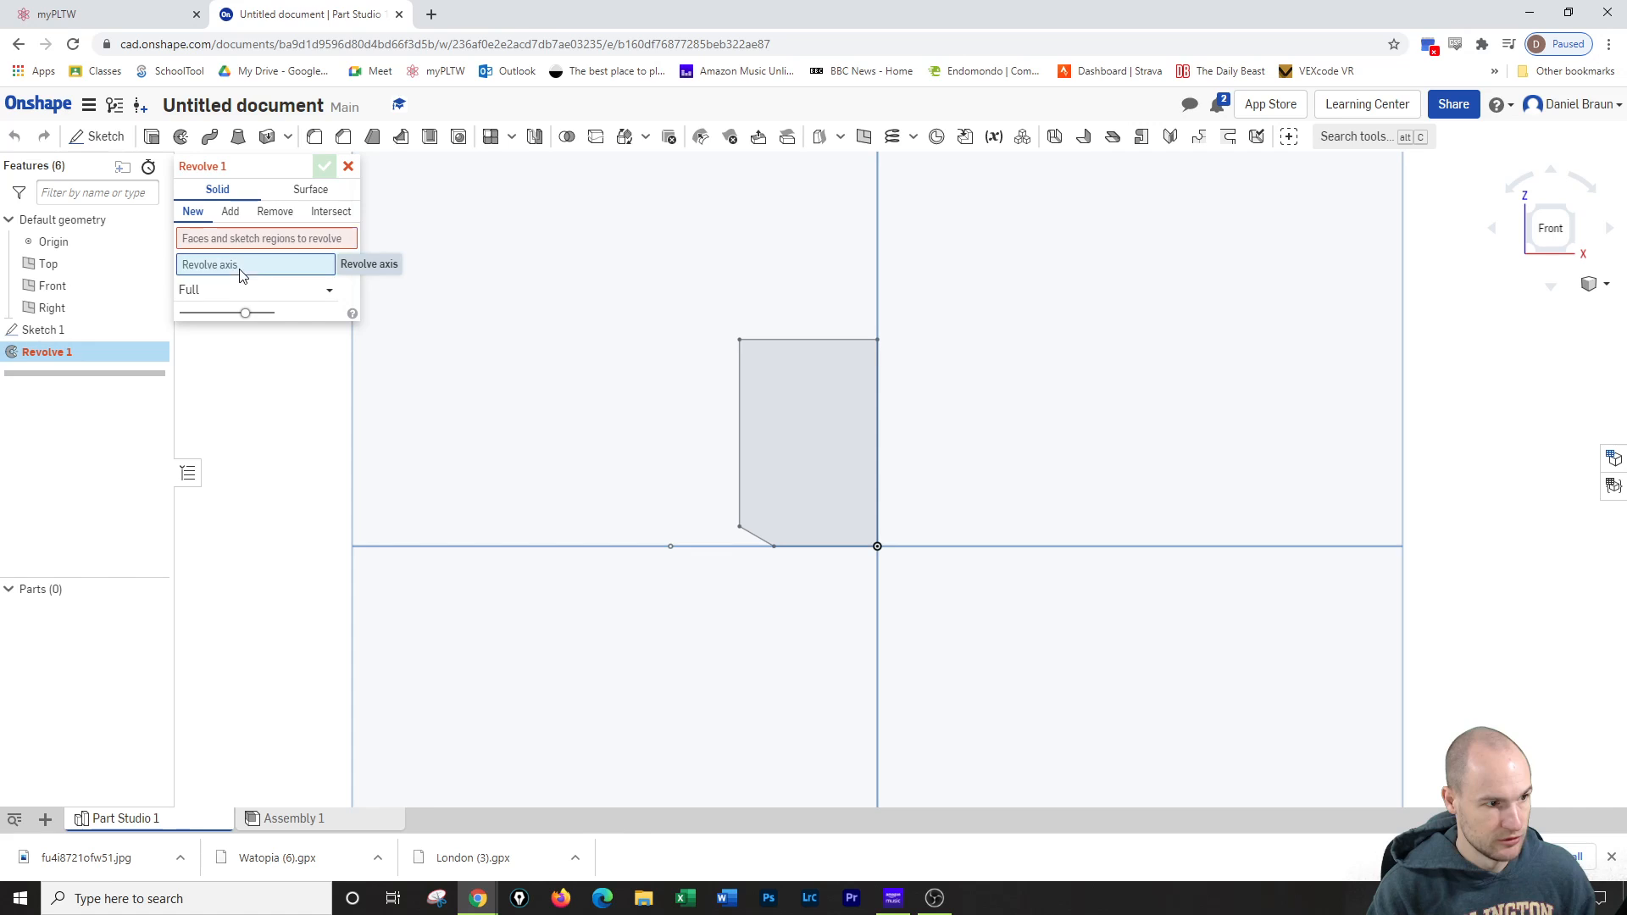
left_click(877, 388)
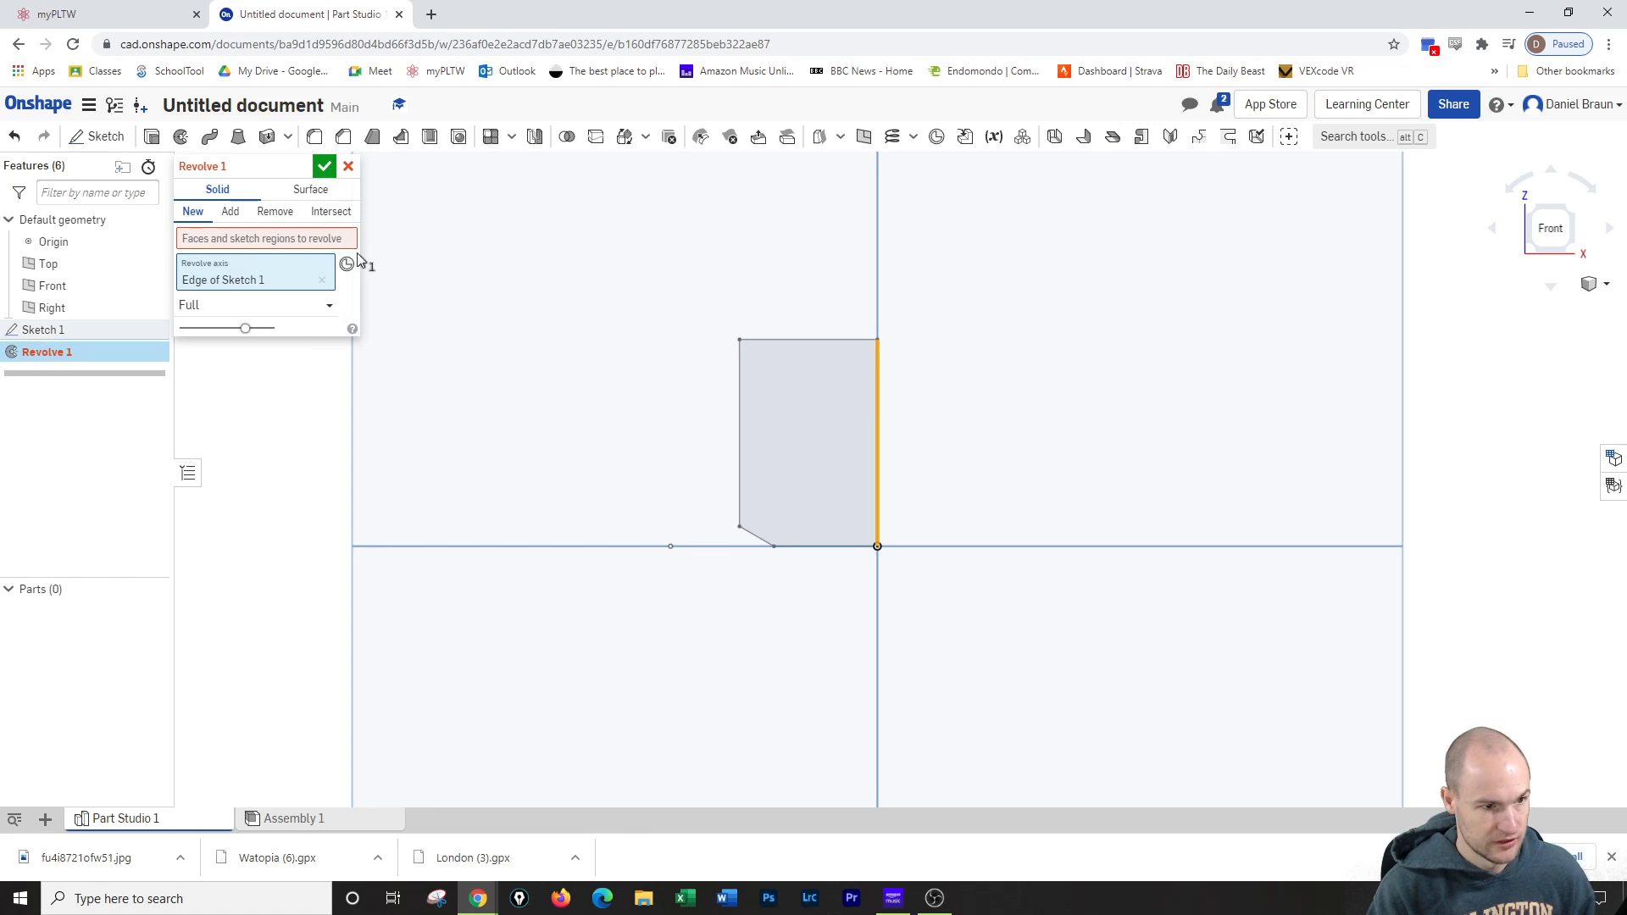
left_click(739, 422)
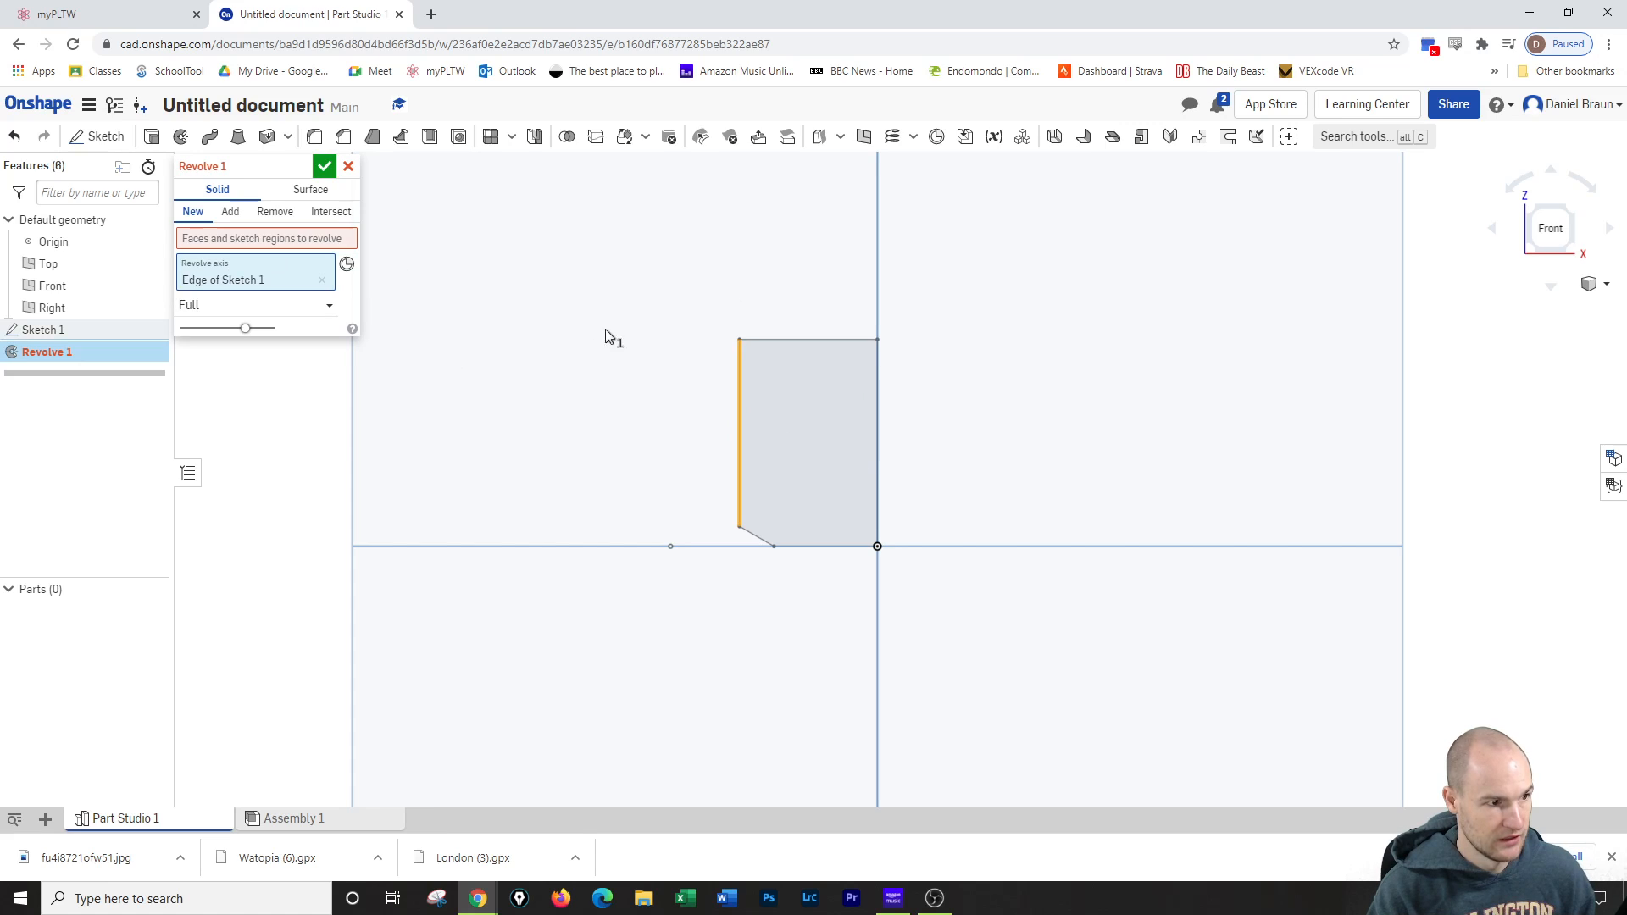
left_click(877, 385)
left_click(277, 237)
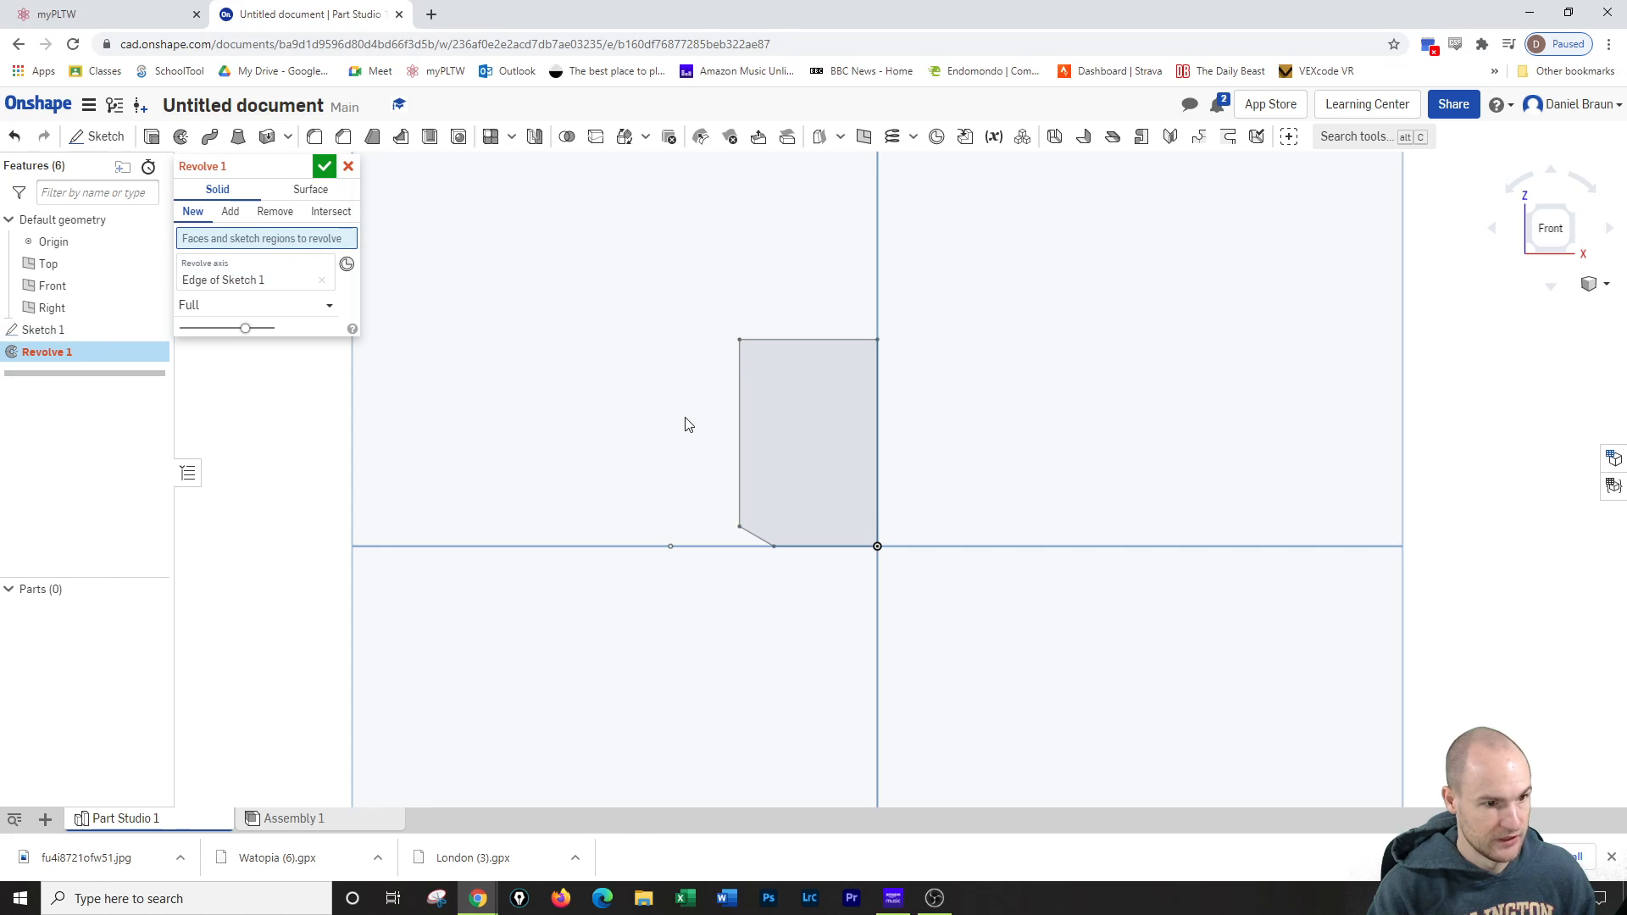
left_click(791, 419)
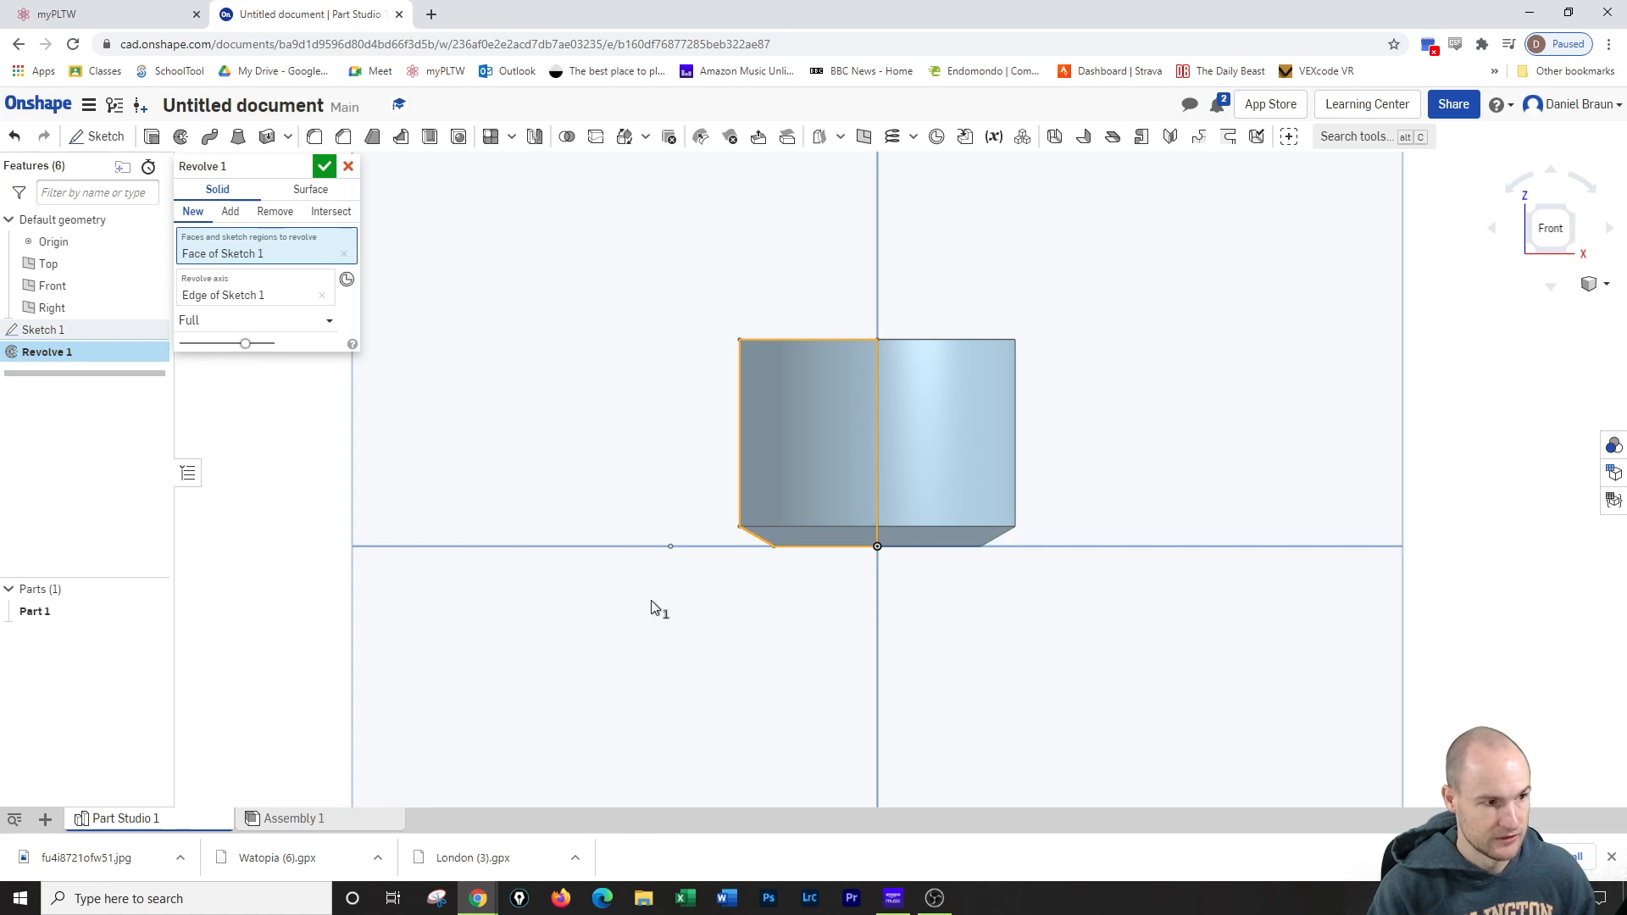
left_click(1572, 214)
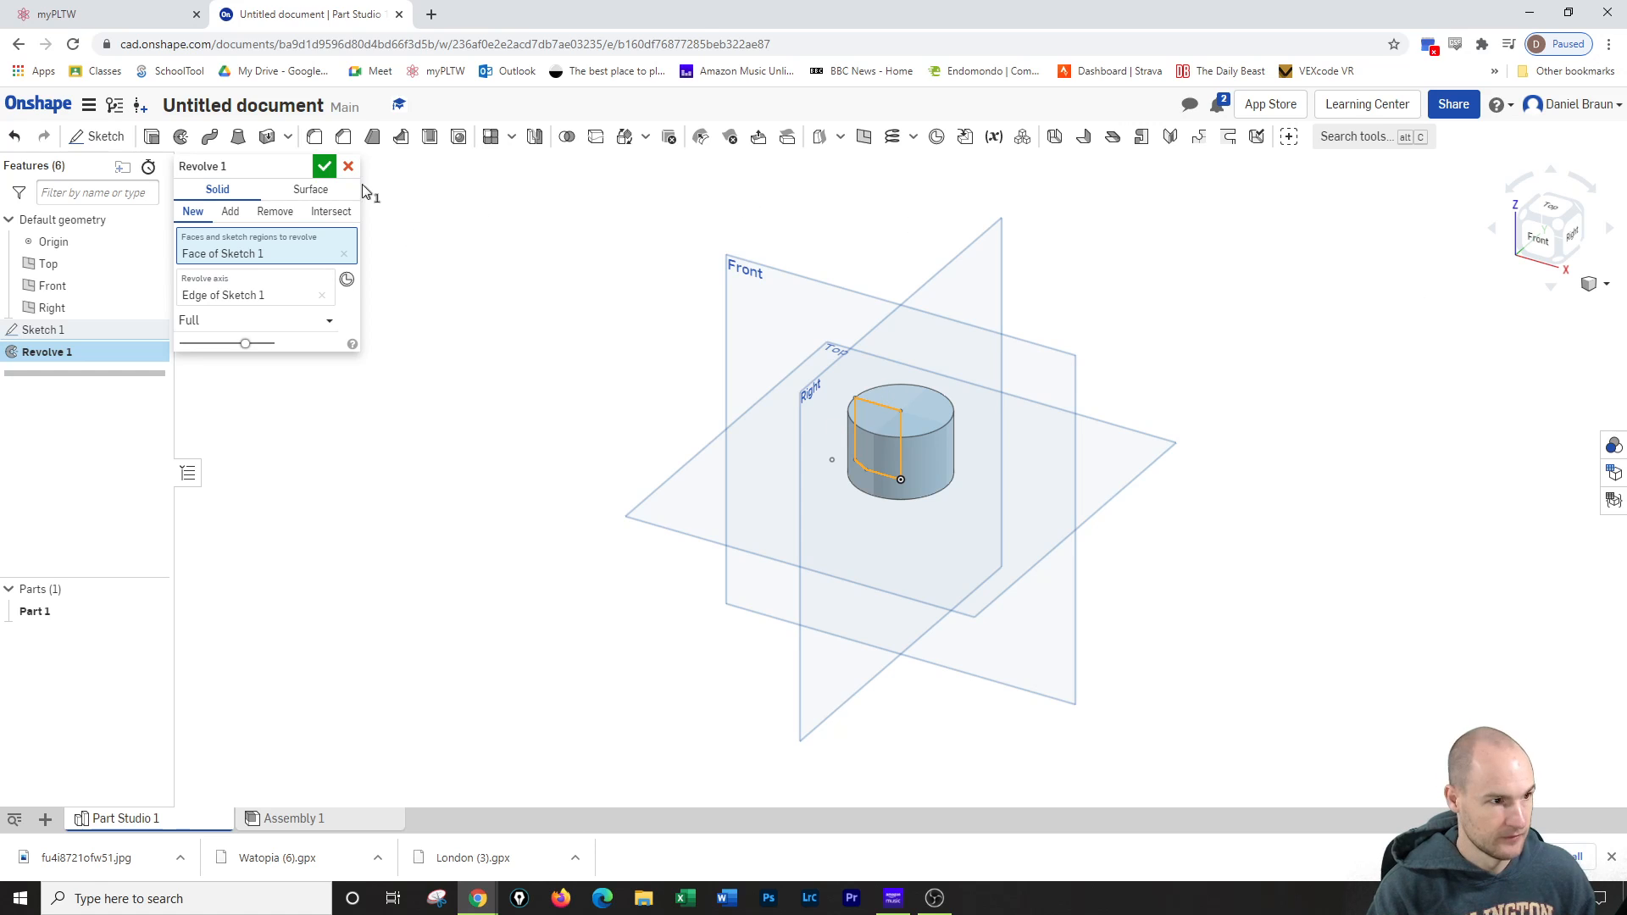
left_click(324, 170)
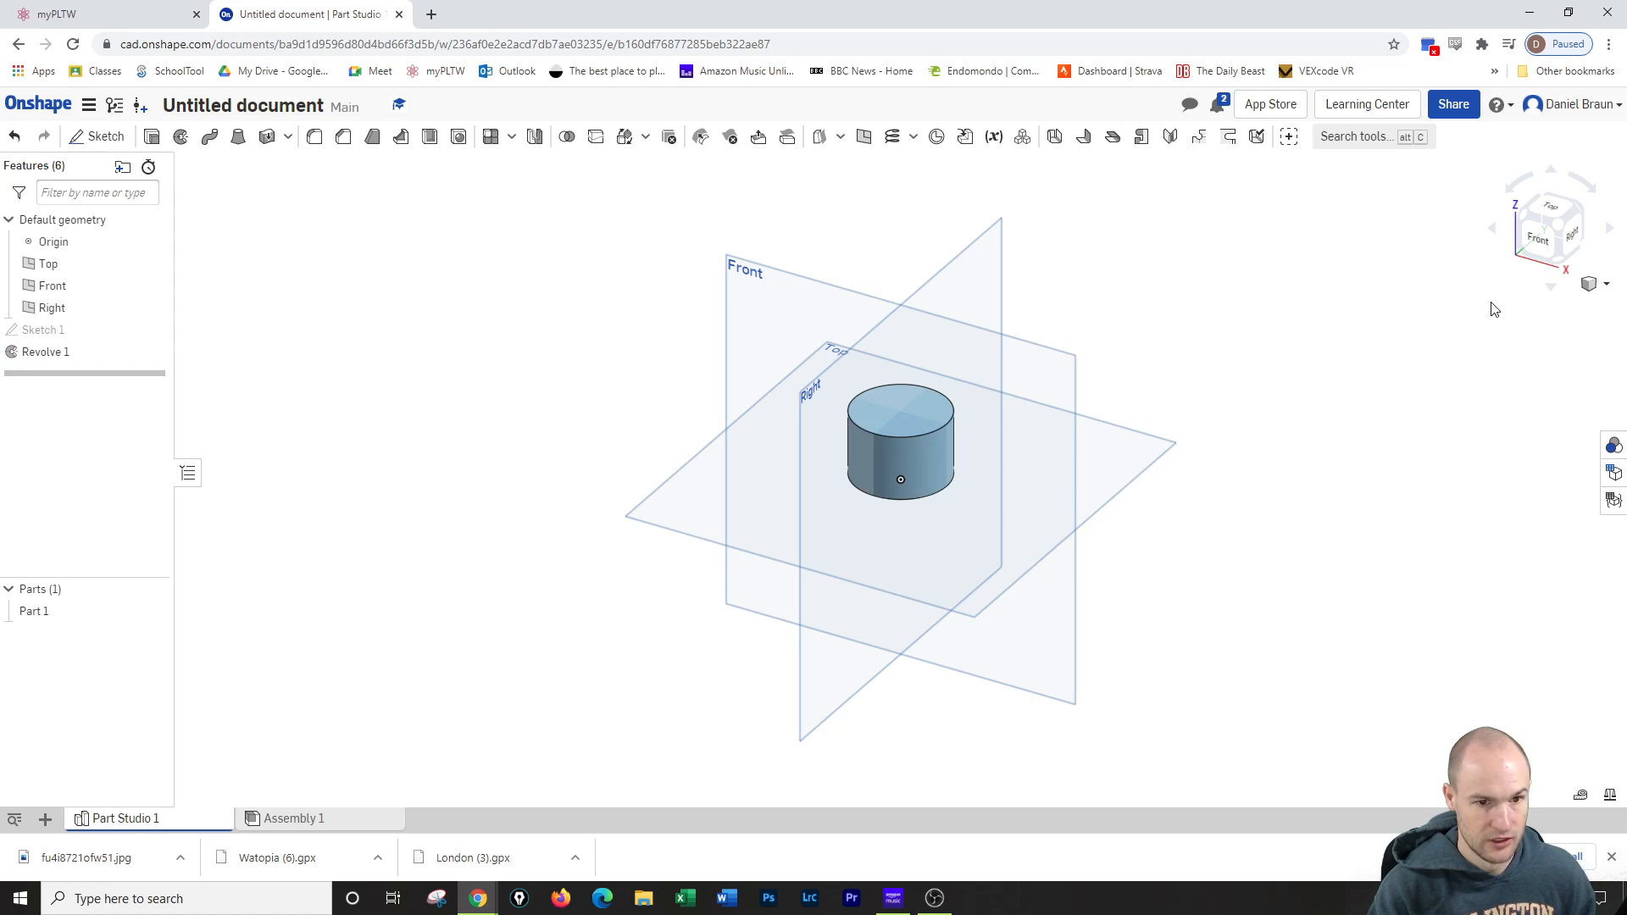
Start a new sketch on the flat top face of the revolved part, viewed from the top
left_click(1540, 252)
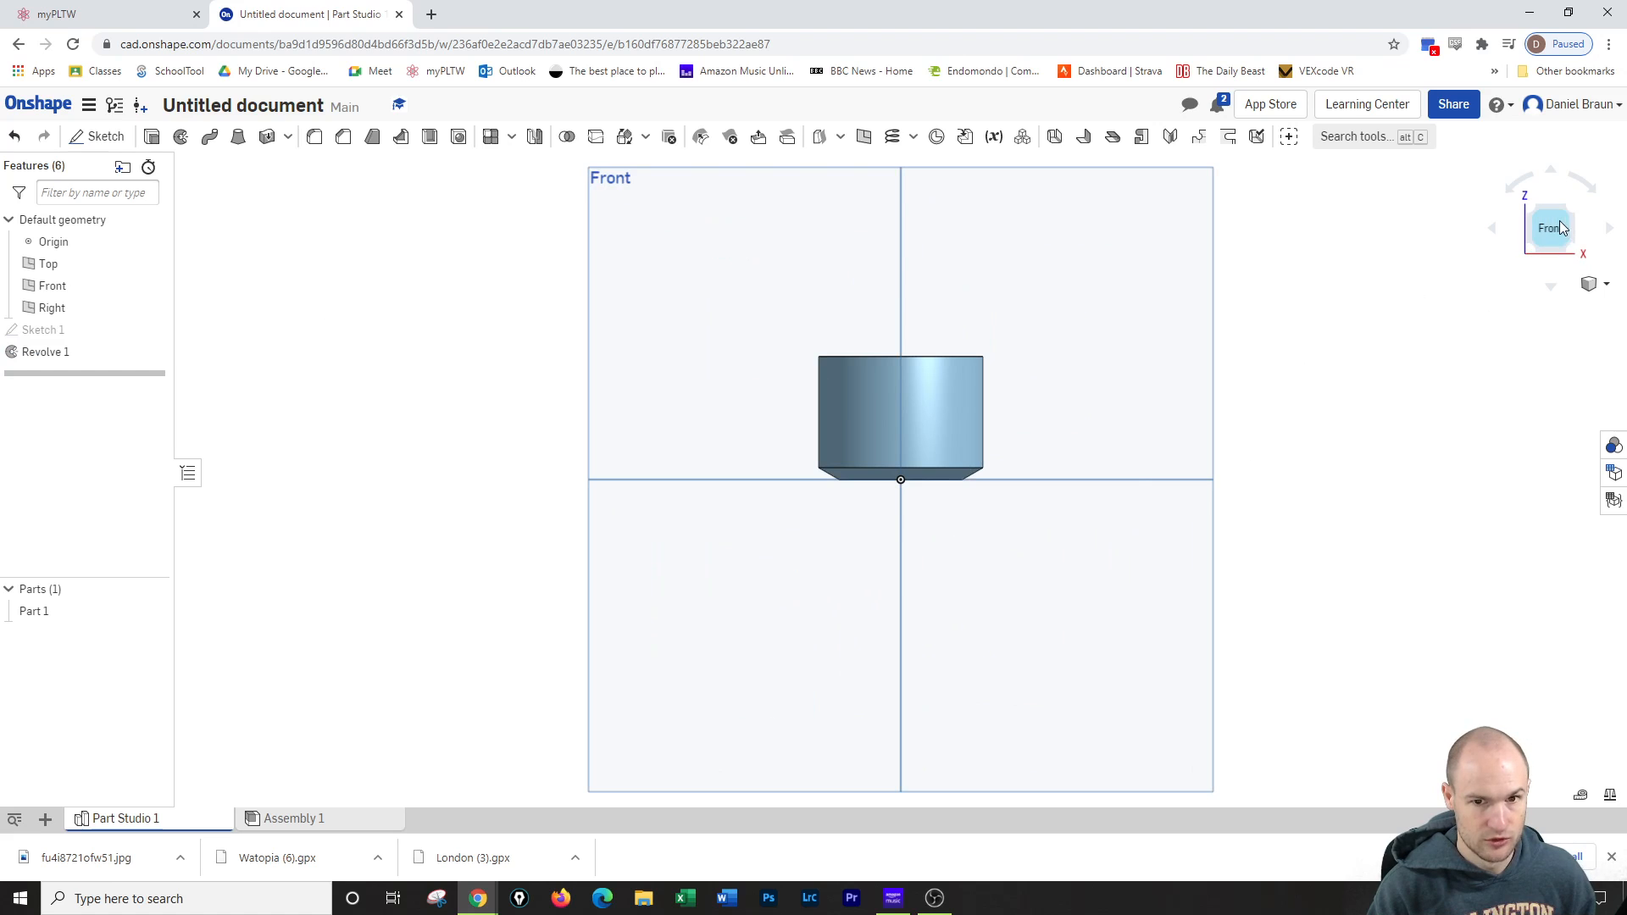
left_click(1571, 210)
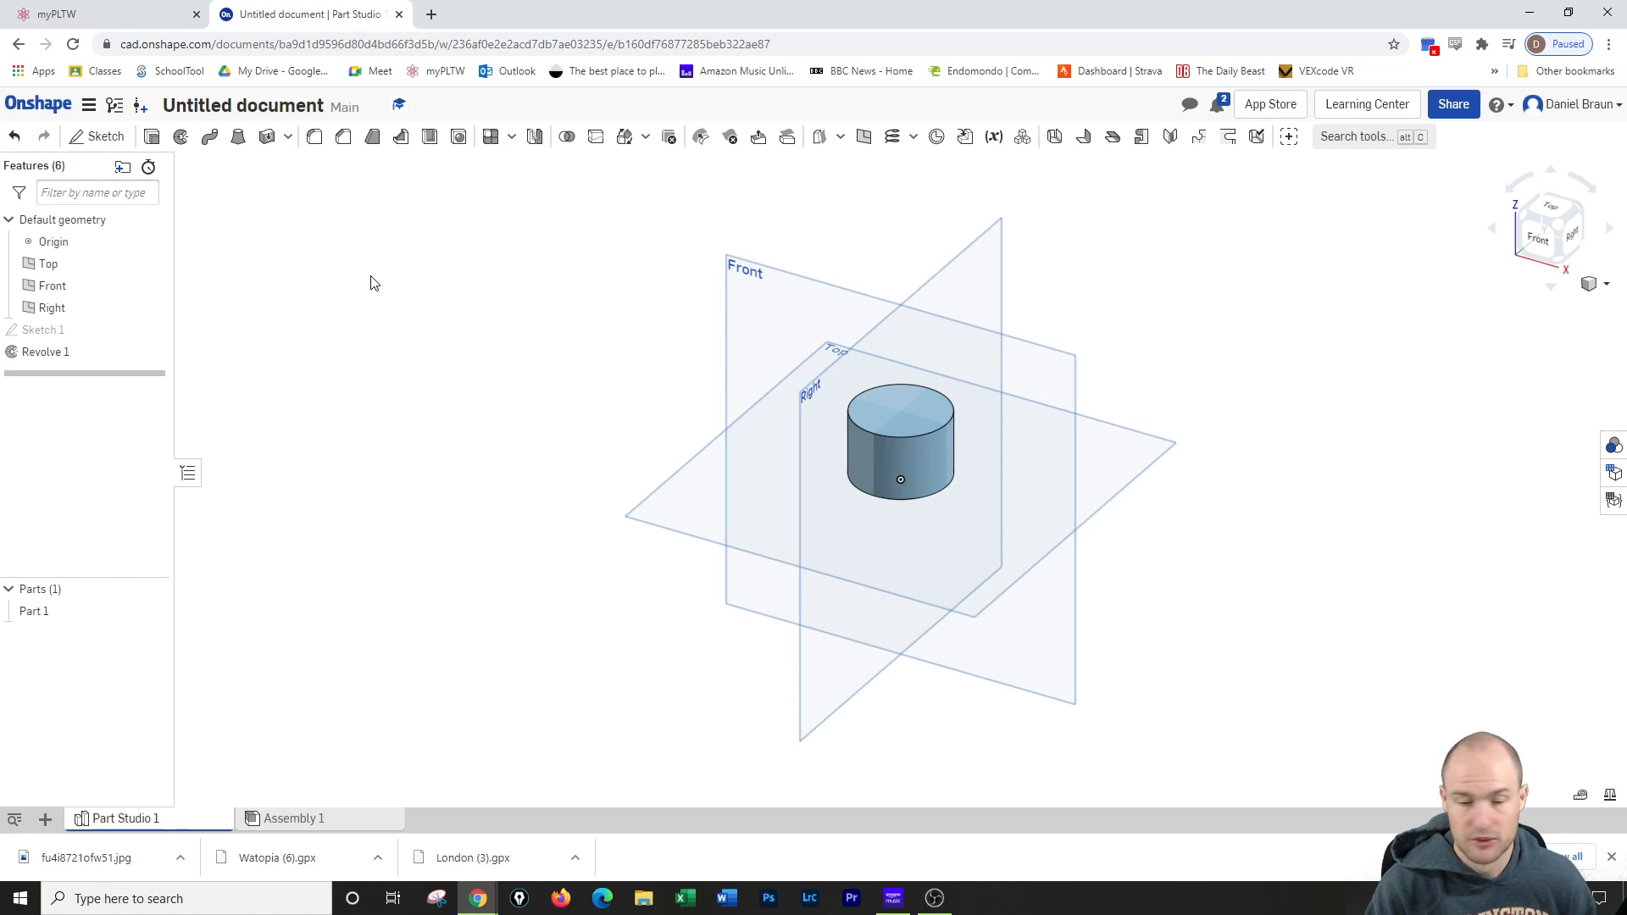
left_click(96, 136)
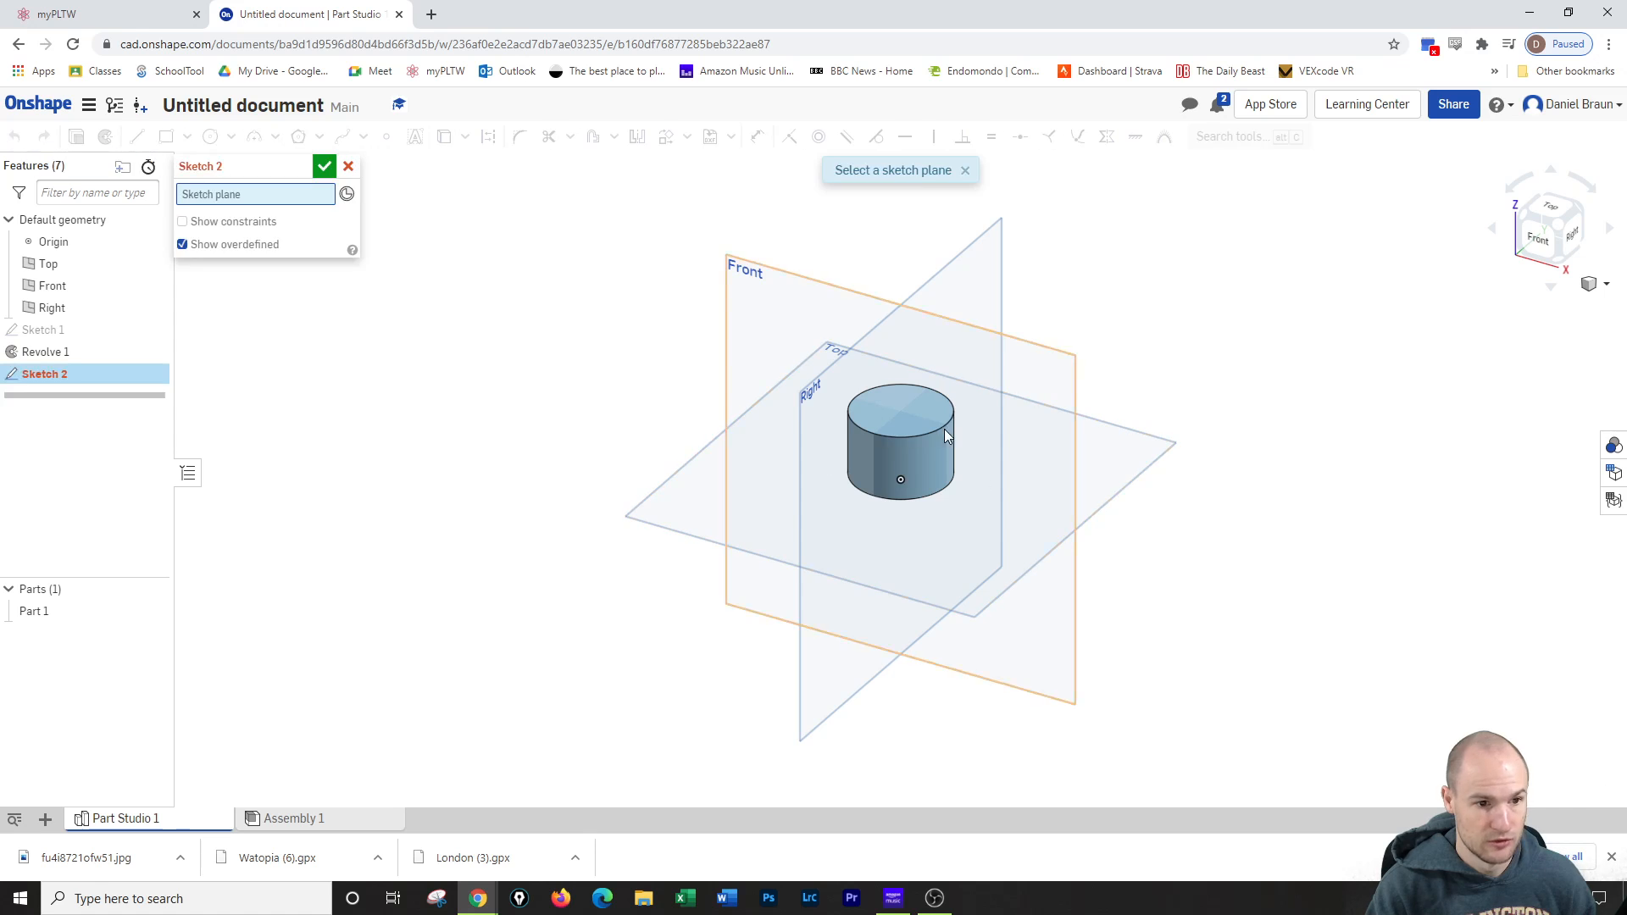
left_click(910, 409)
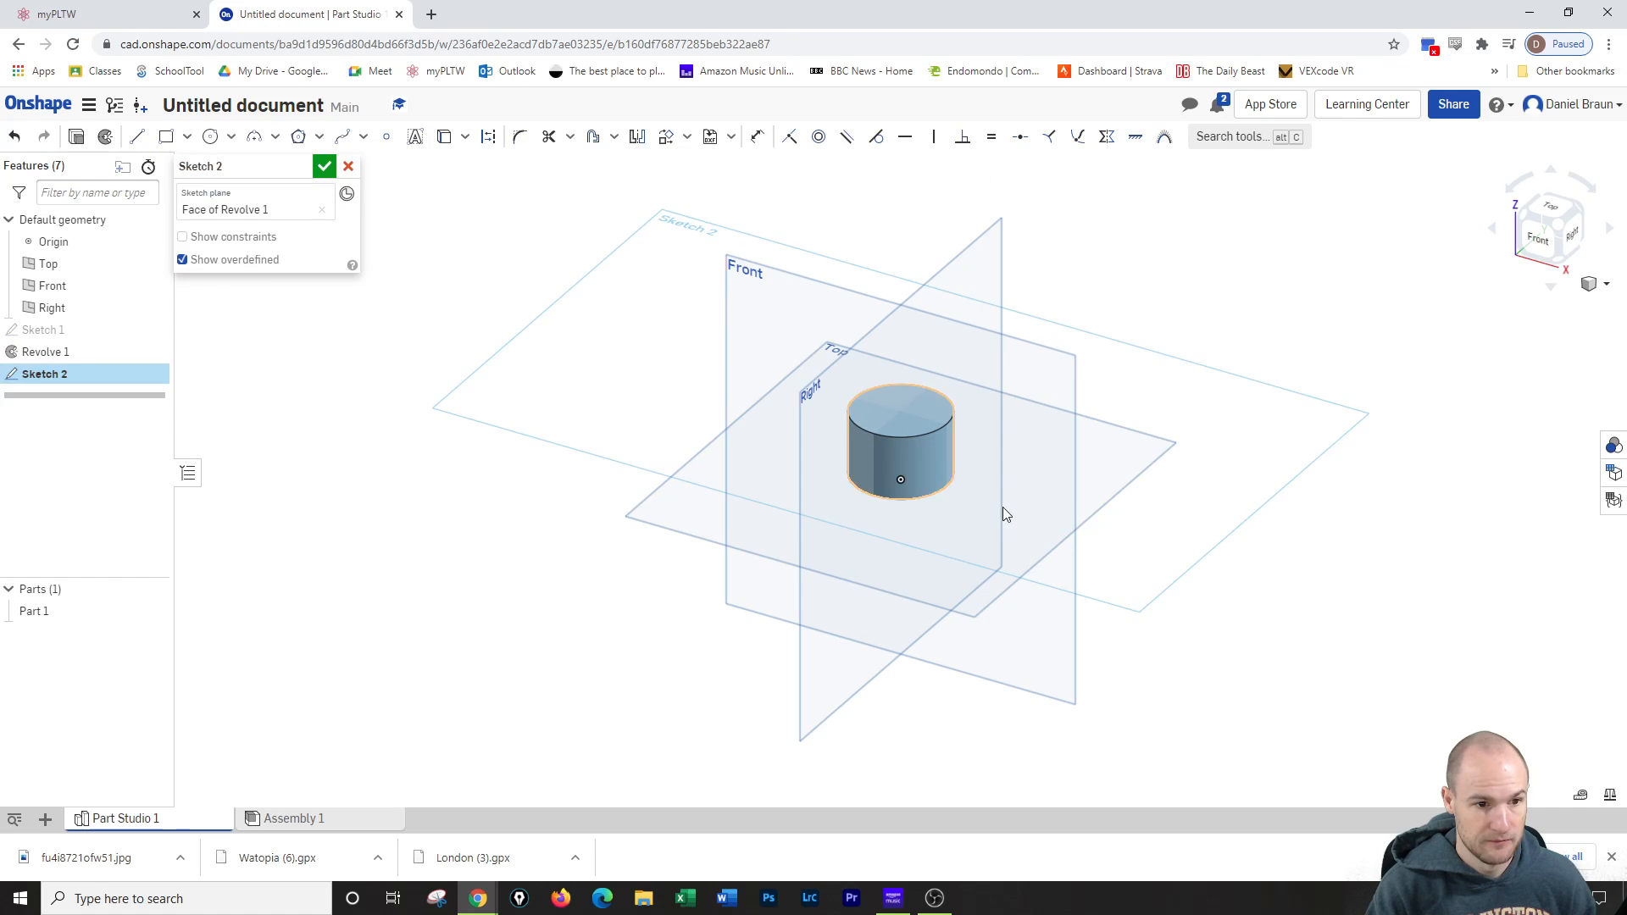
left_click(1564, 213)
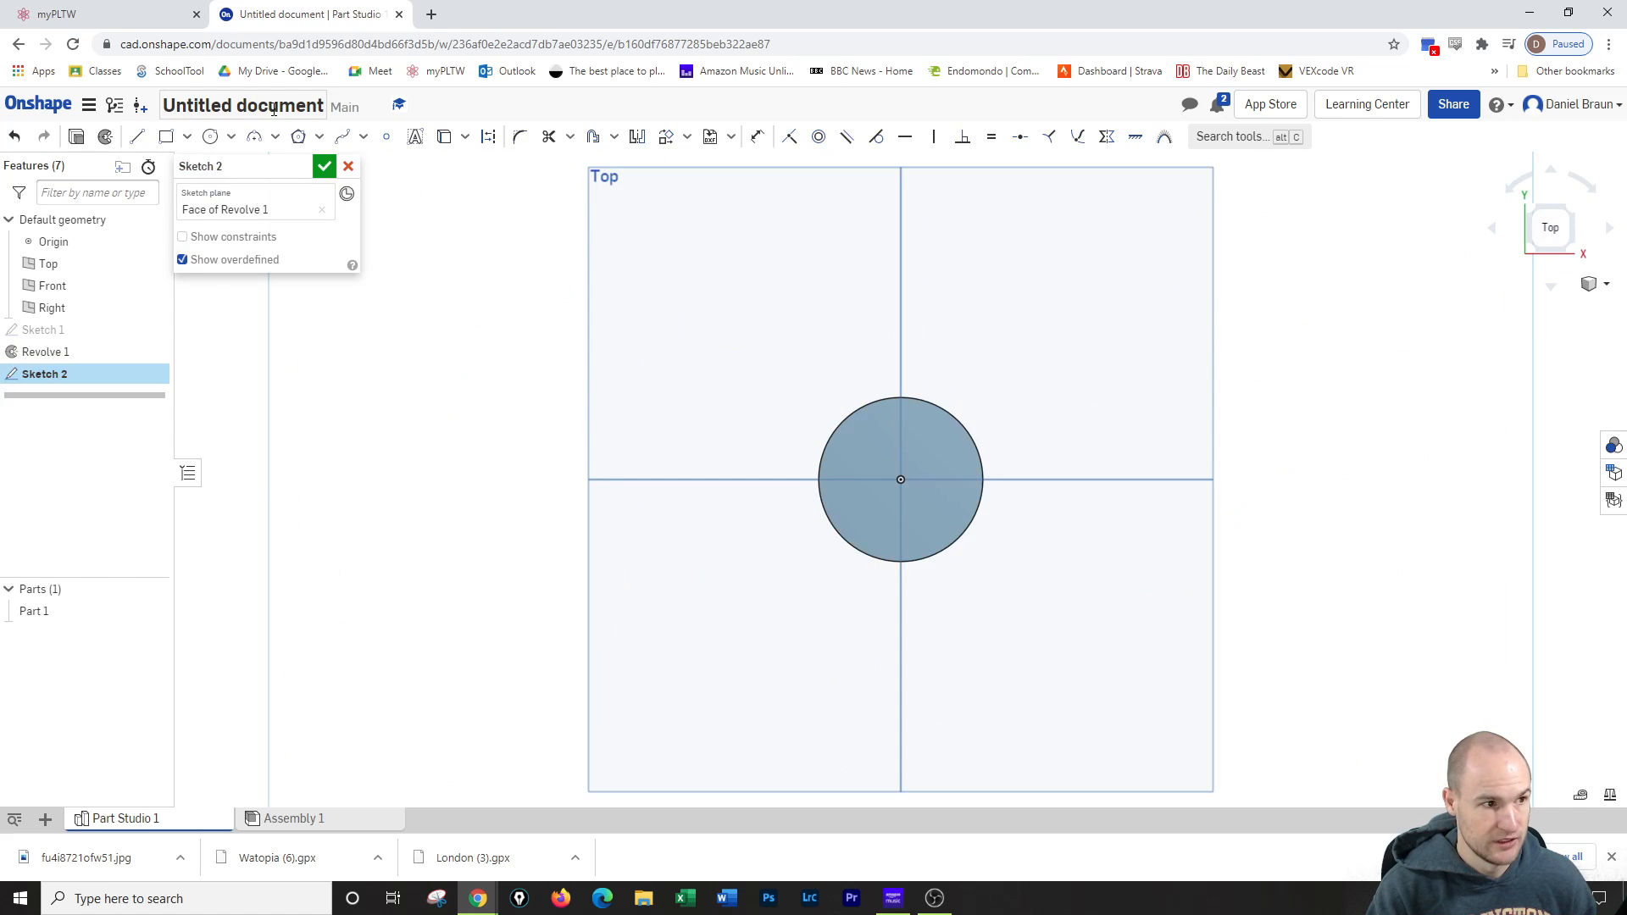
Draw a center-point rectangle about 8.5 mm high and wider than it is high, centered on the origin
left_click(186, 137)
left_click(206, 195)
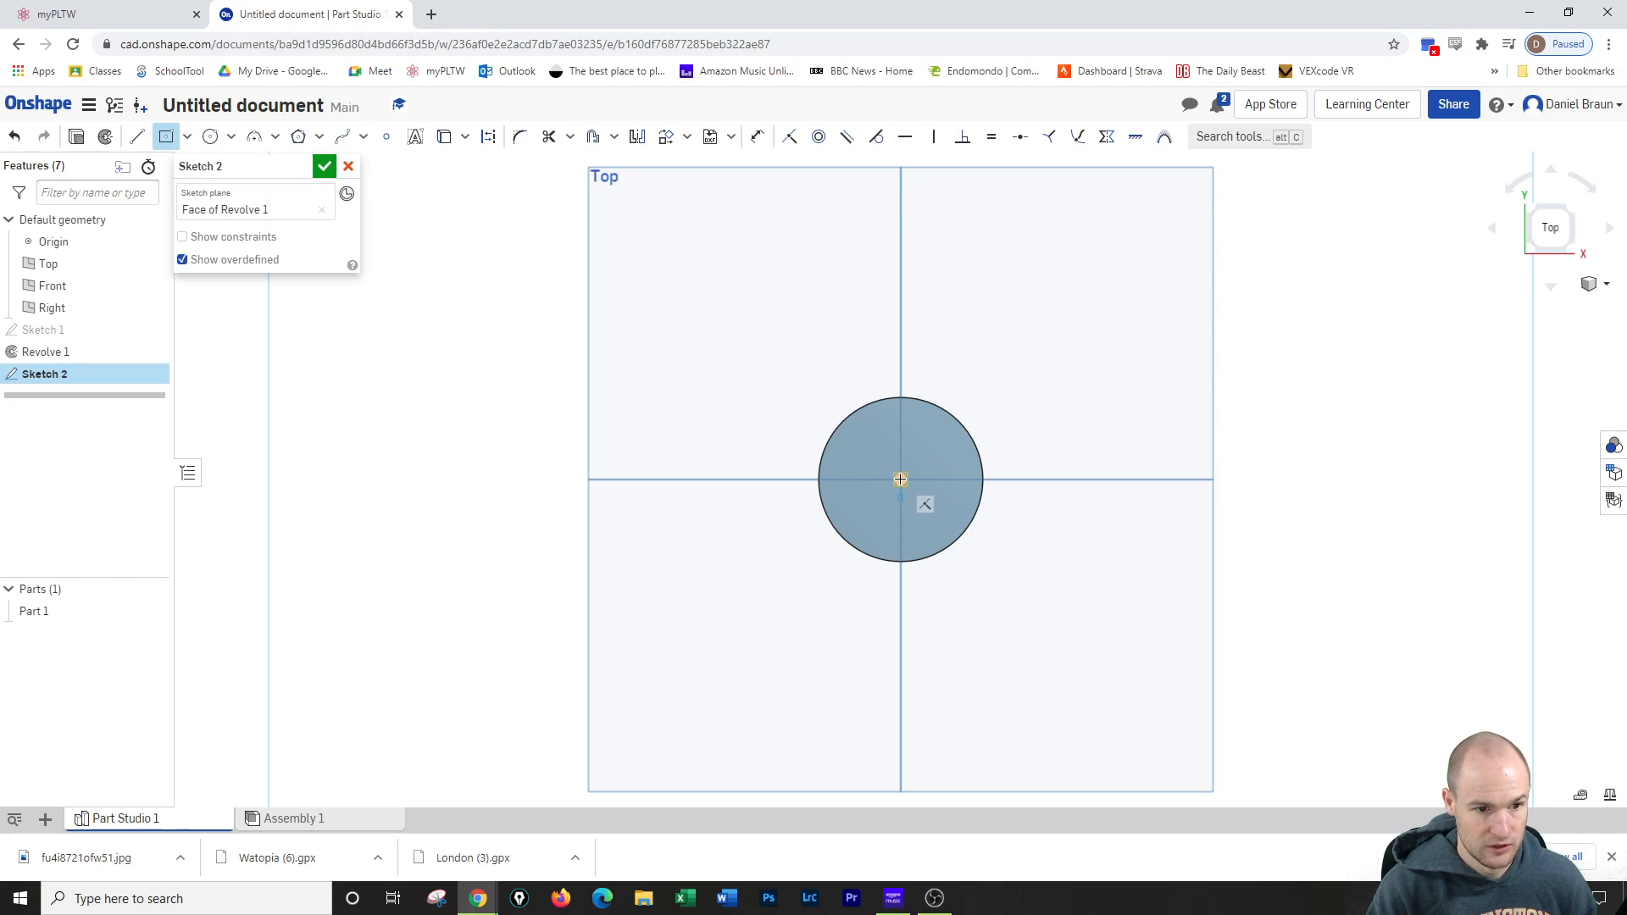
left_click(901, 480)
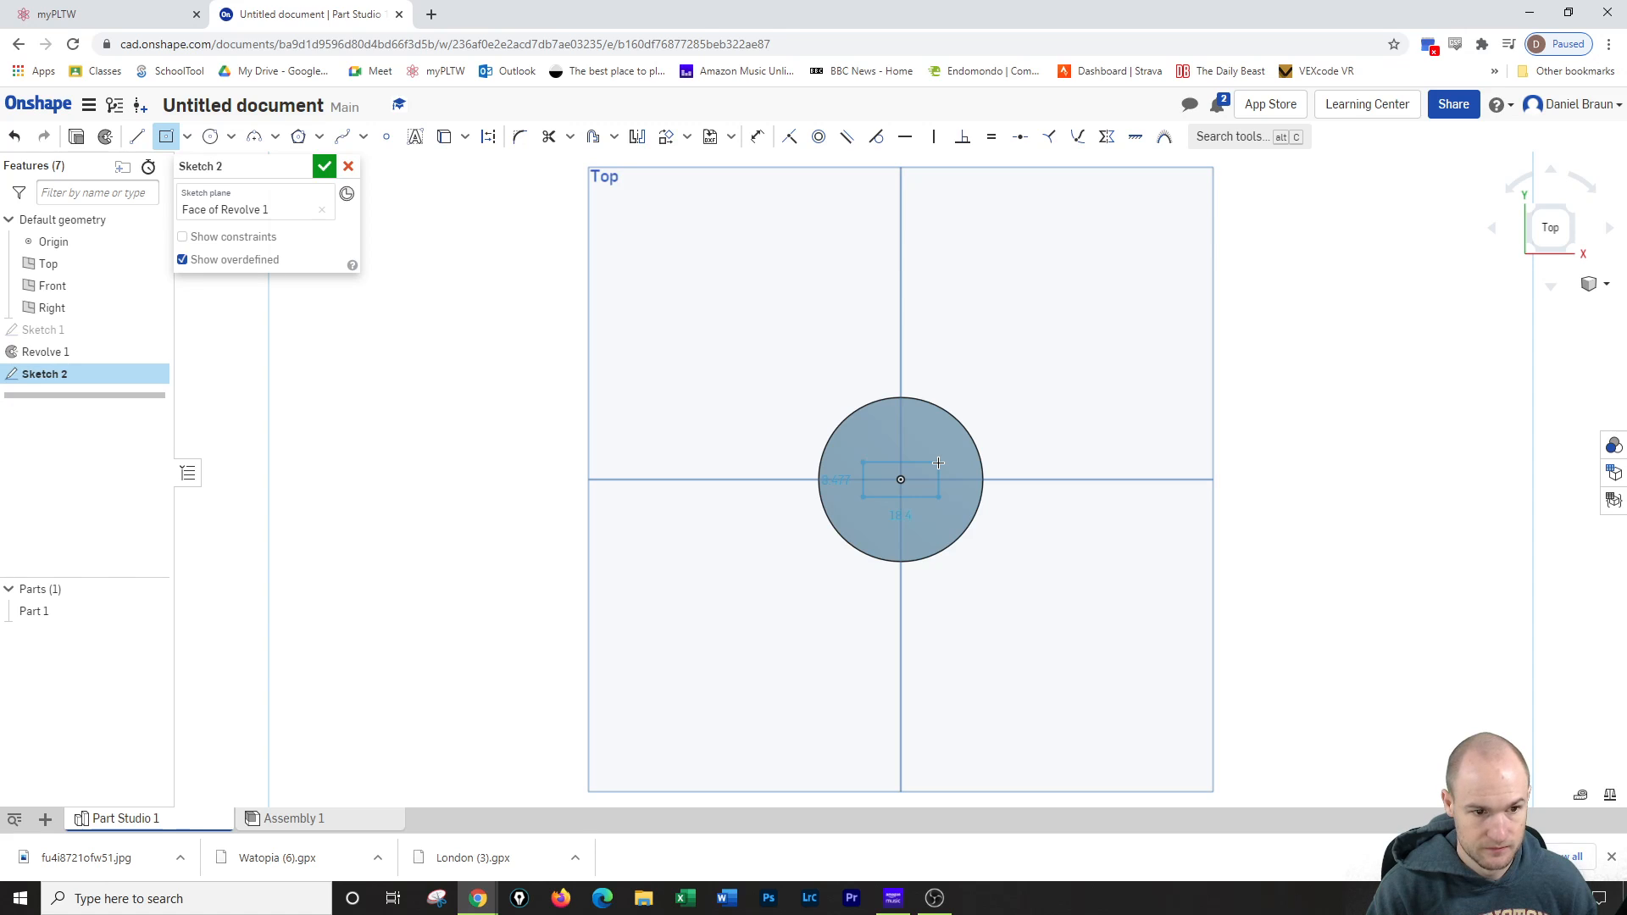
left_click(938, 463)
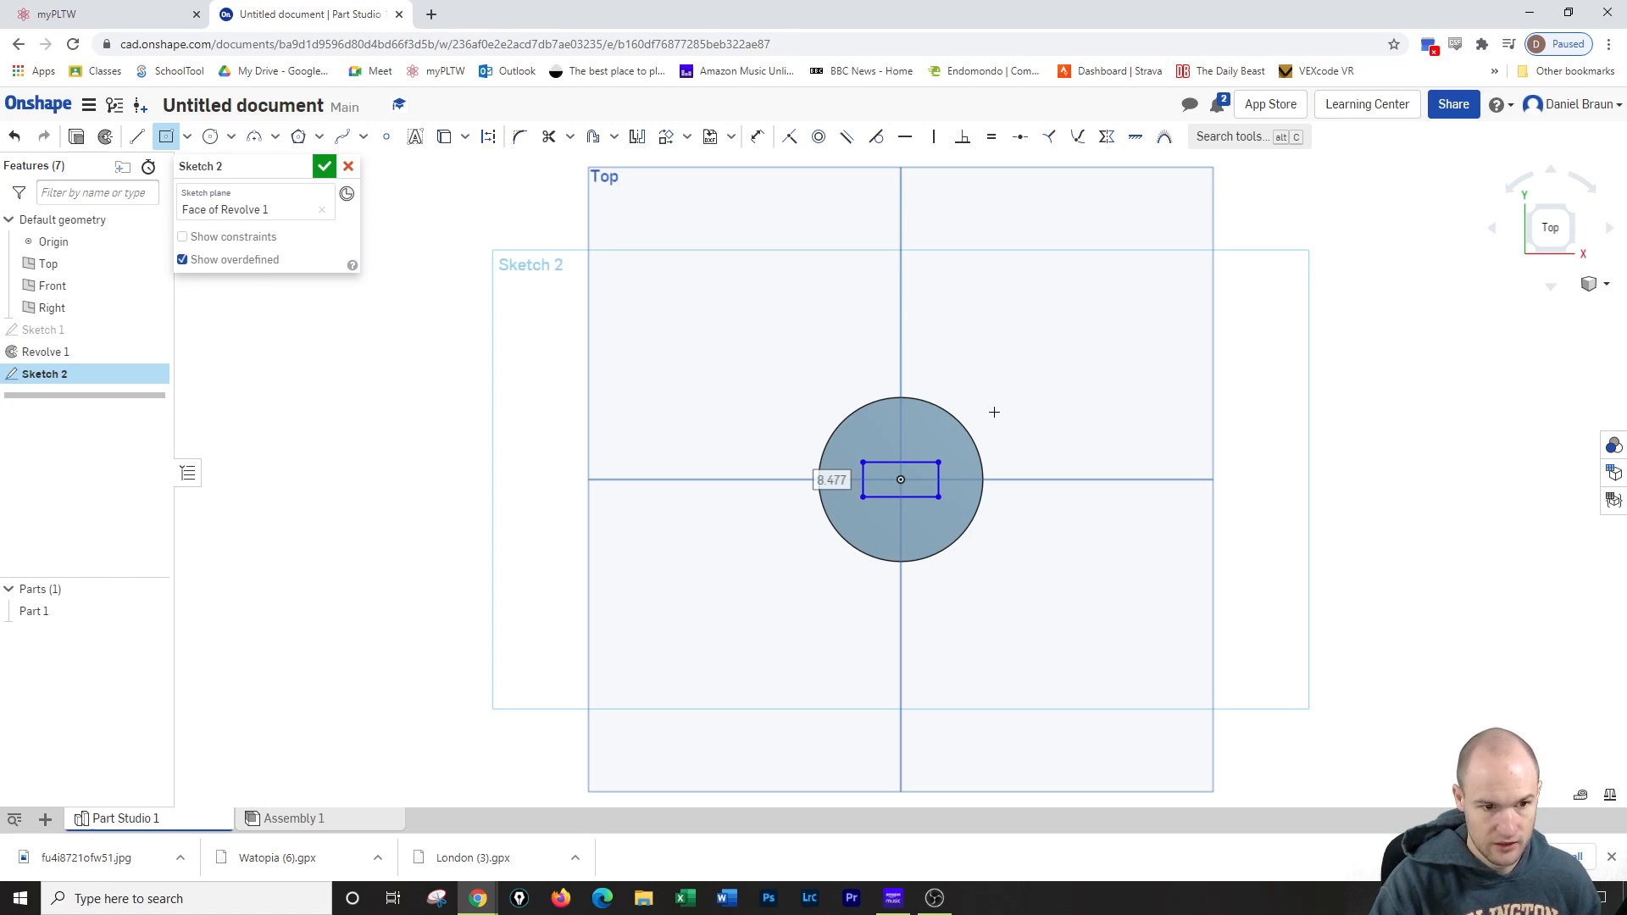
Dimension the centered rectangle as a 10 mm by 10 mm square and finish the sketch
type("10")
key("Return")
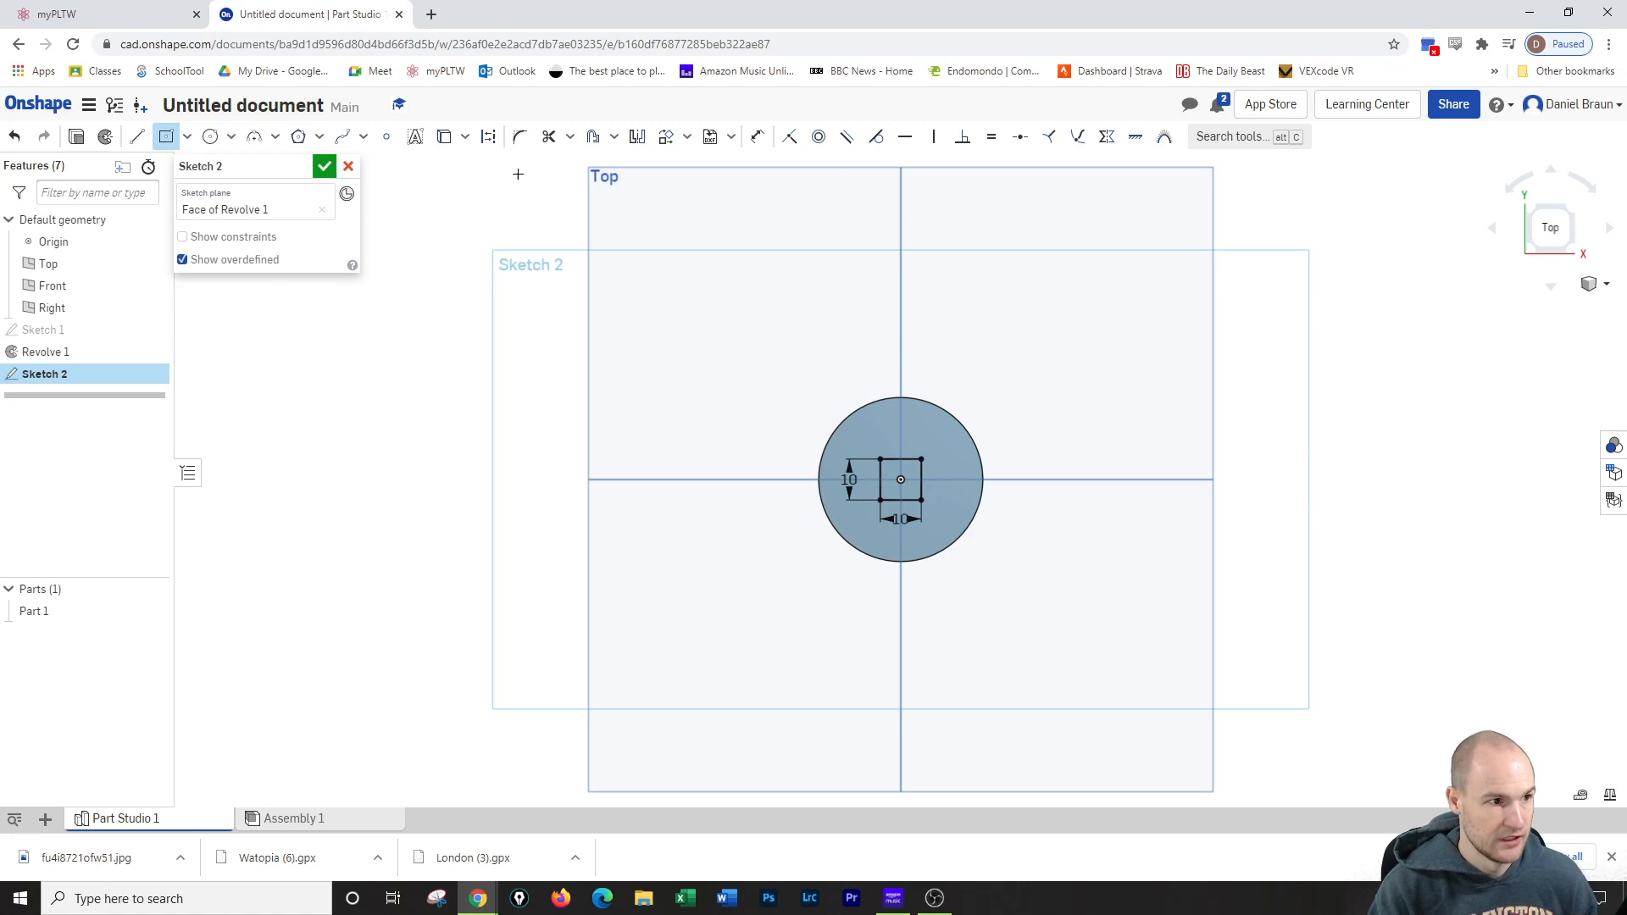
left_click(324, 166)
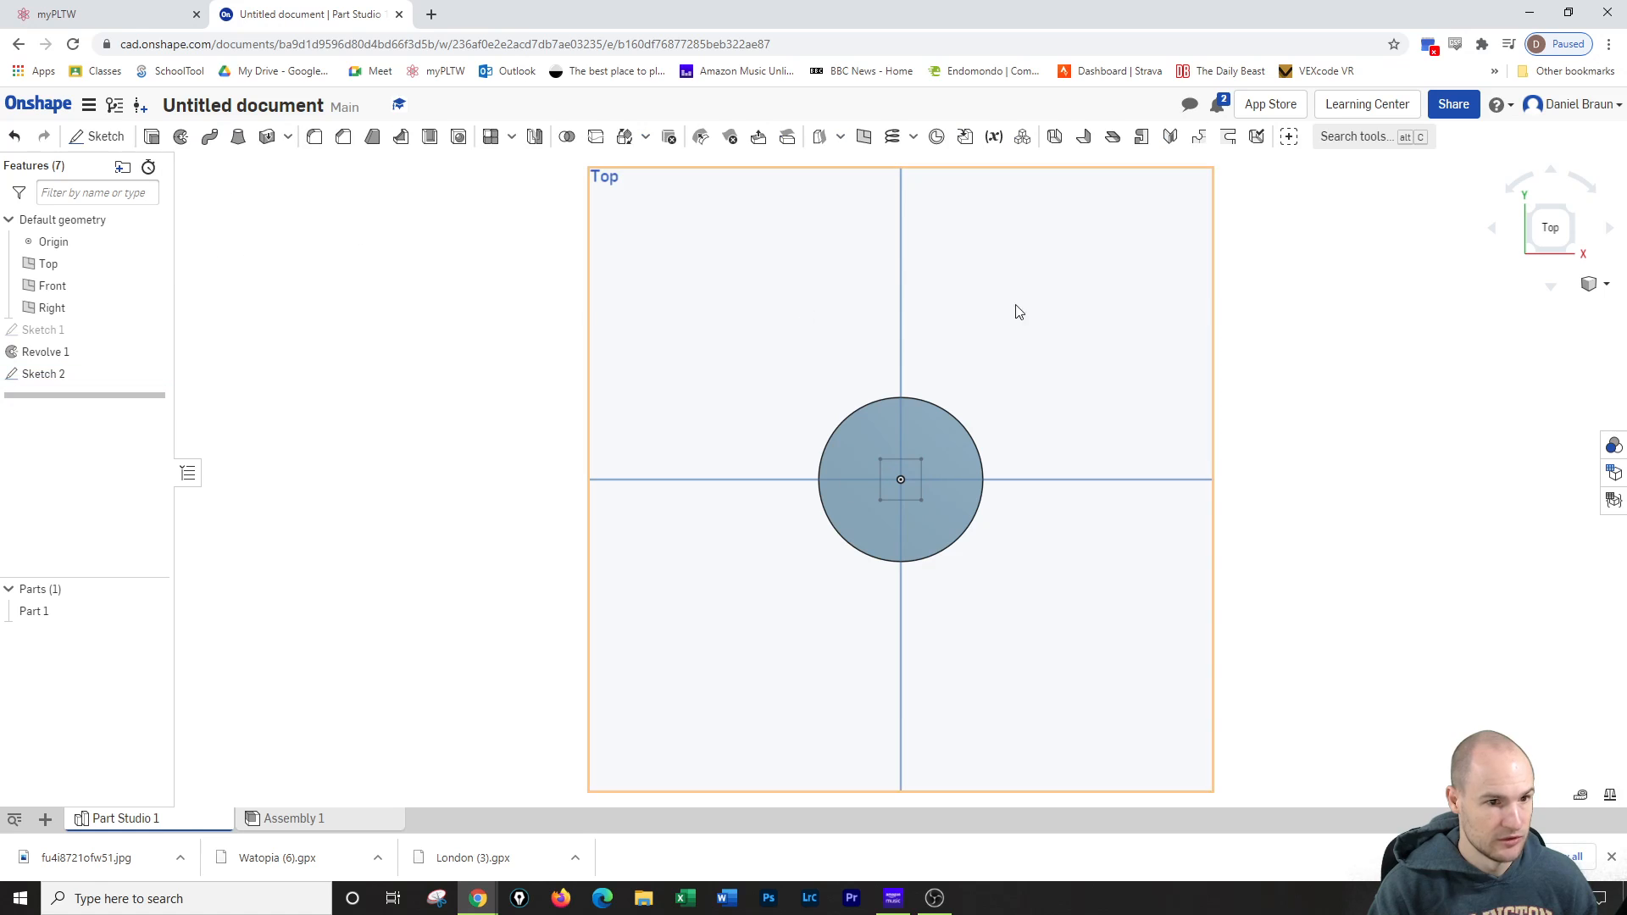
Extrude the square sketch 25 mm upward from the top face, adding it to the revolved part
left_click(1575, 254)
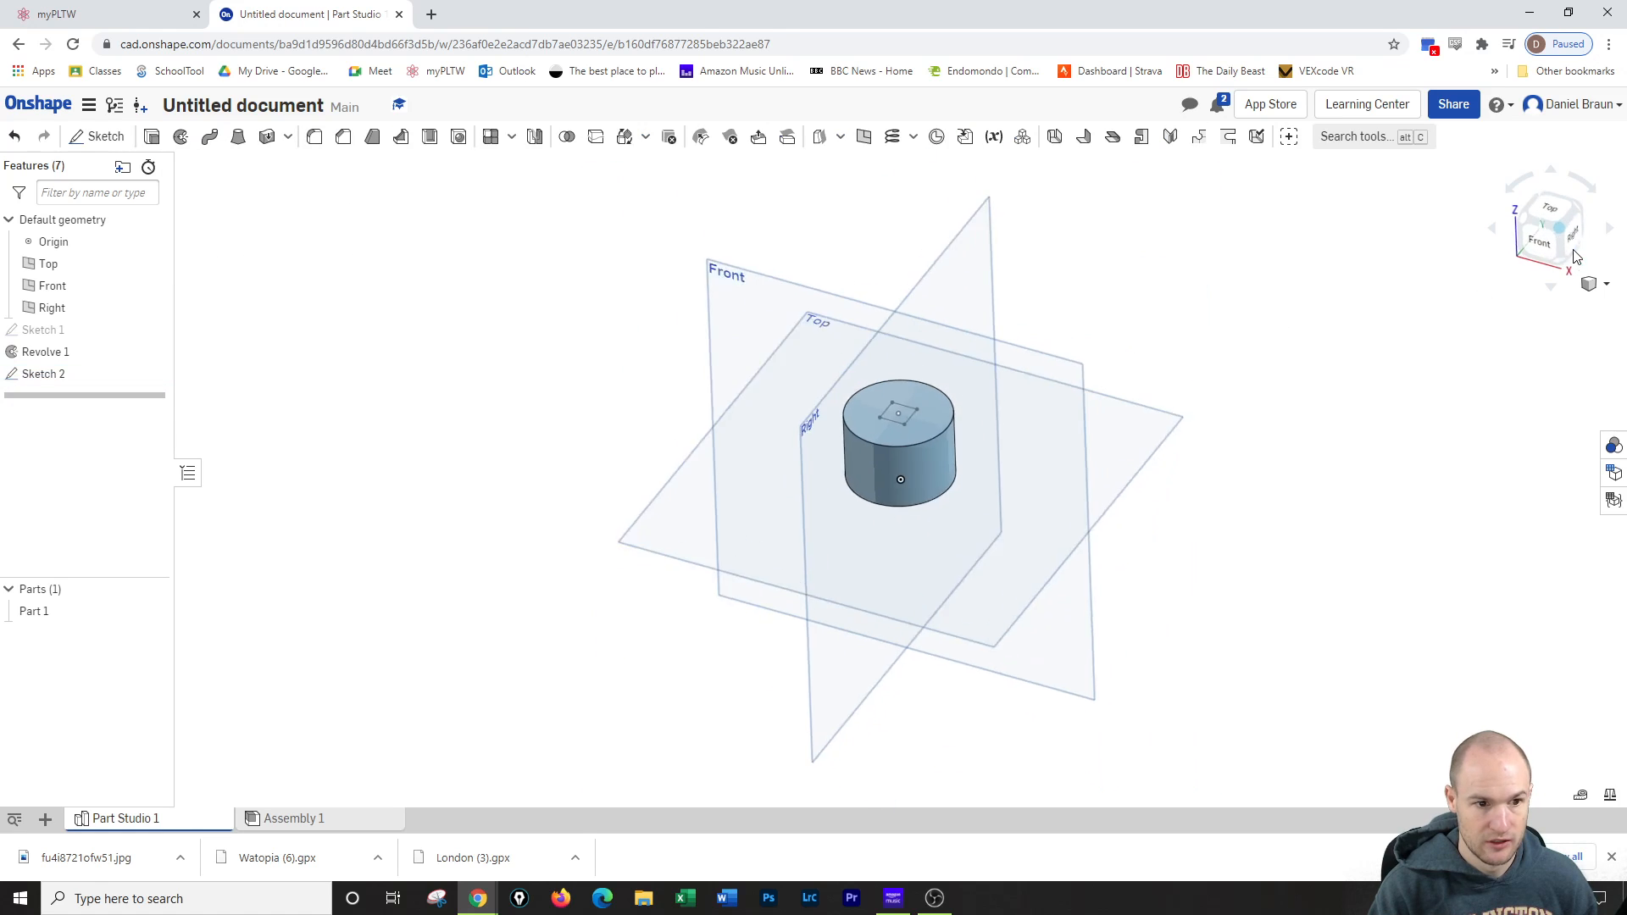
left_click(149, 139)
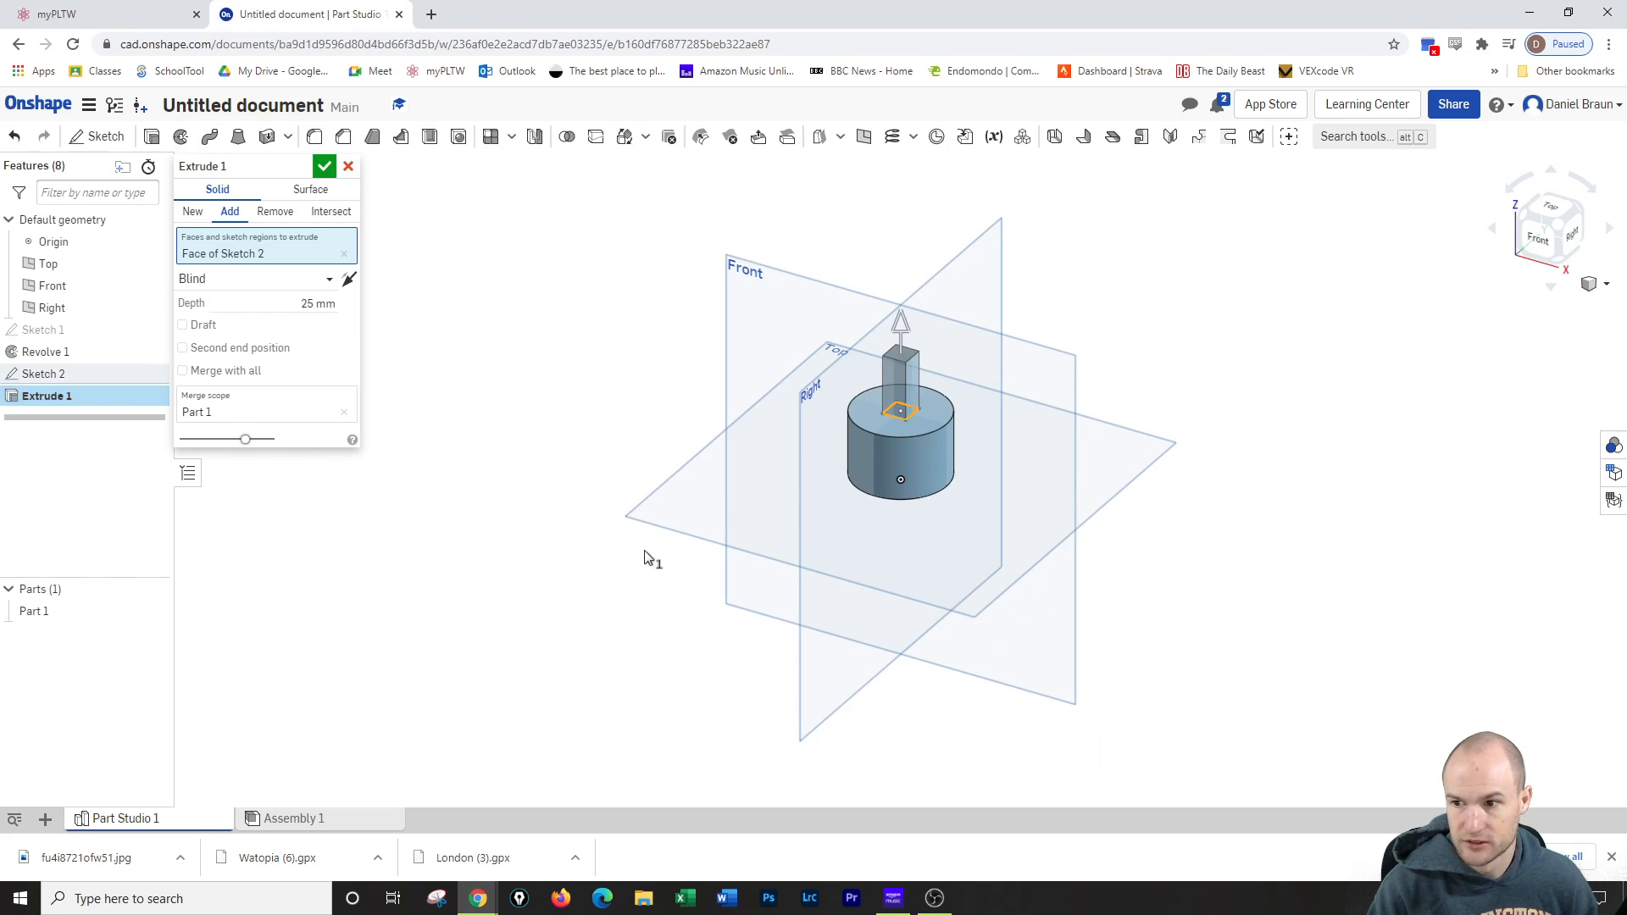
key("Return")
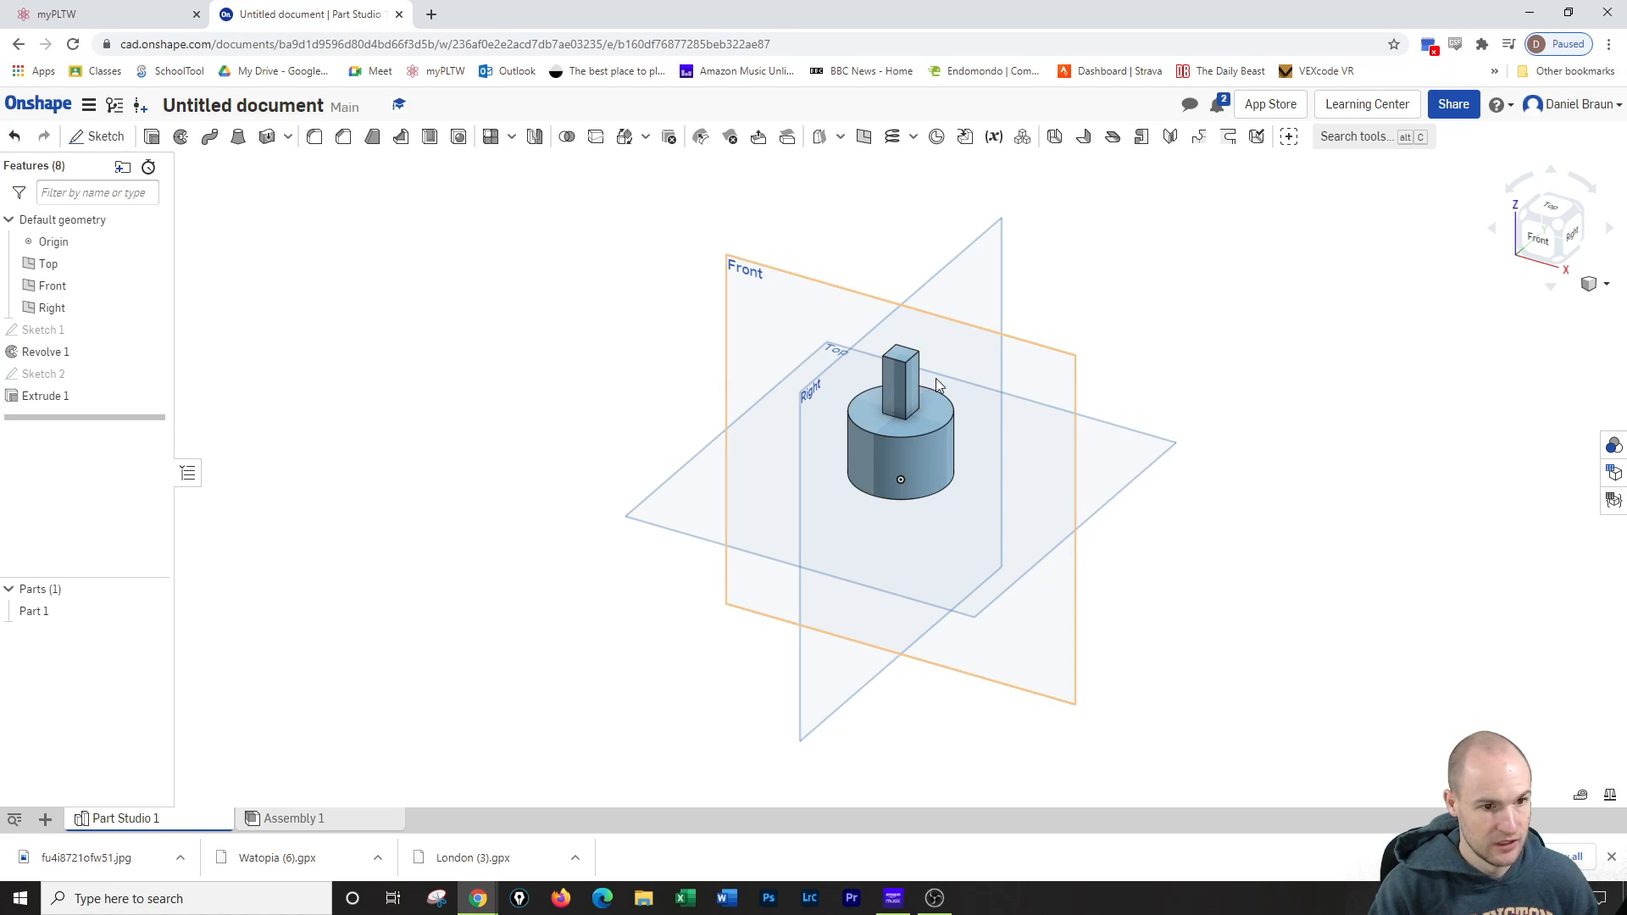
Fillet the four edges where the square post meets the top face with a 5 mm circular radius
scroll(914, 400, "up", 3)
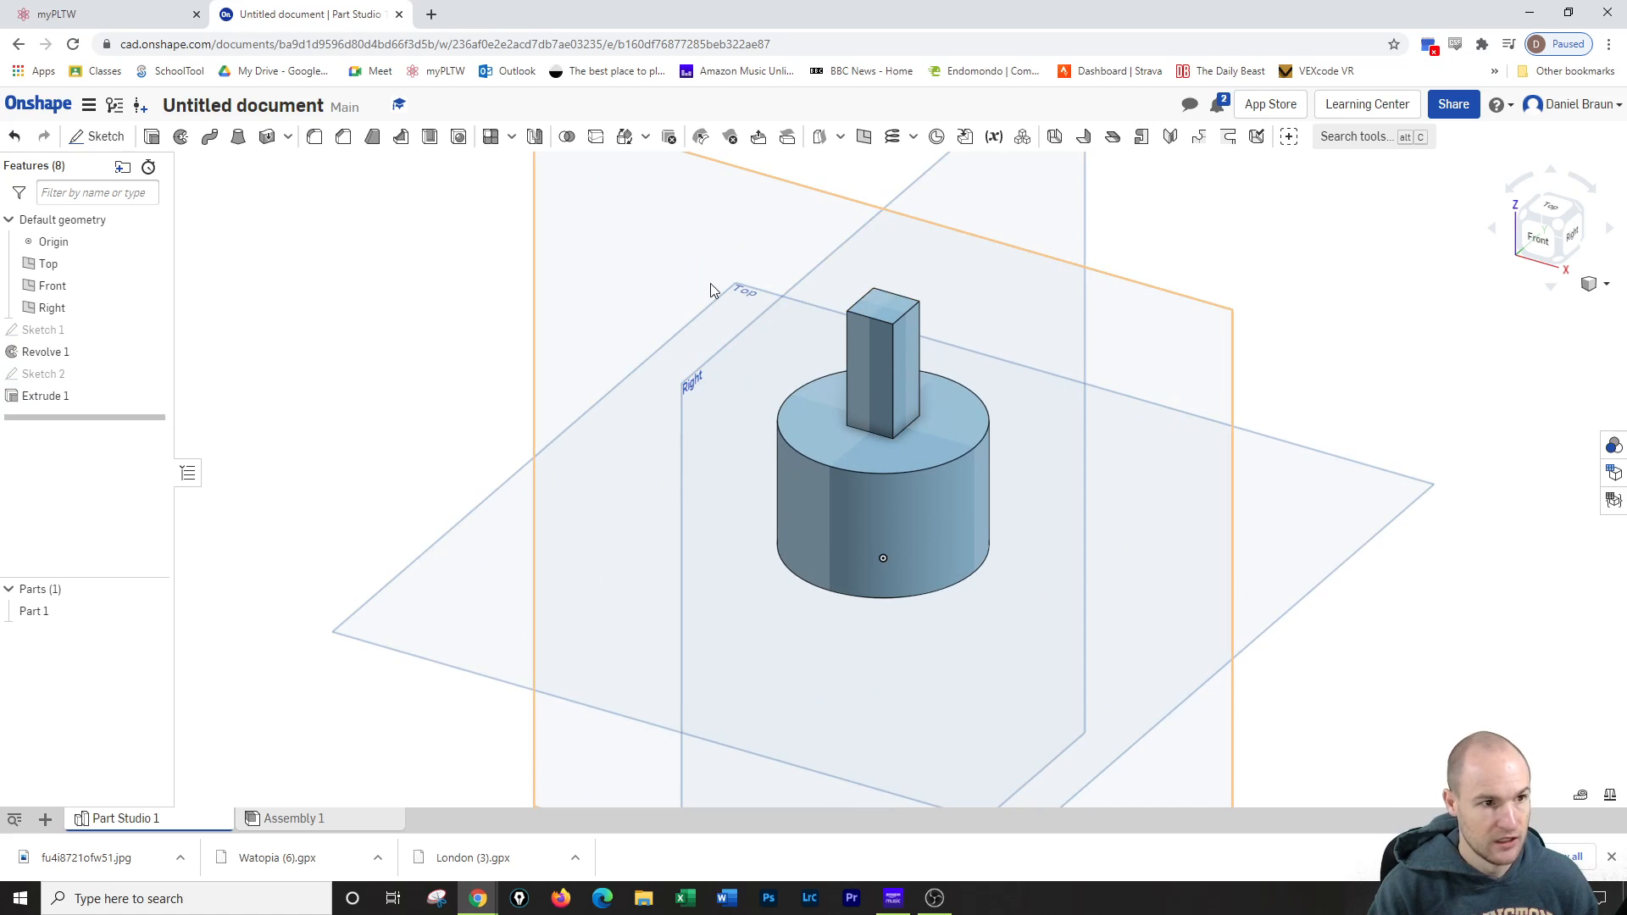
left_click(317, 138)
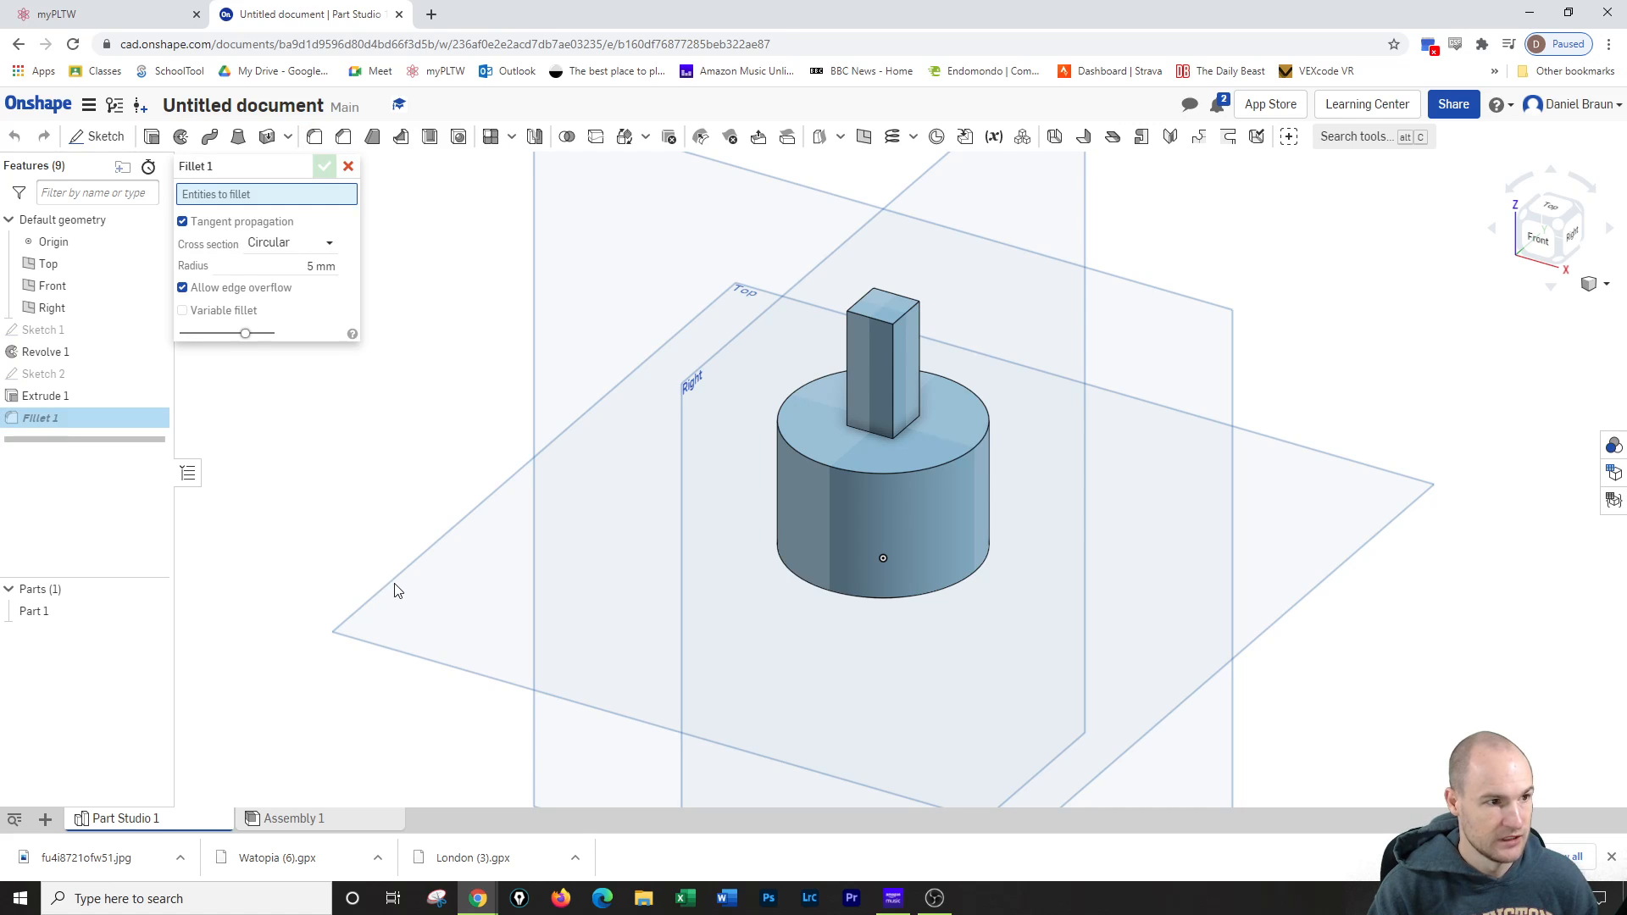
left_click(865, 434)
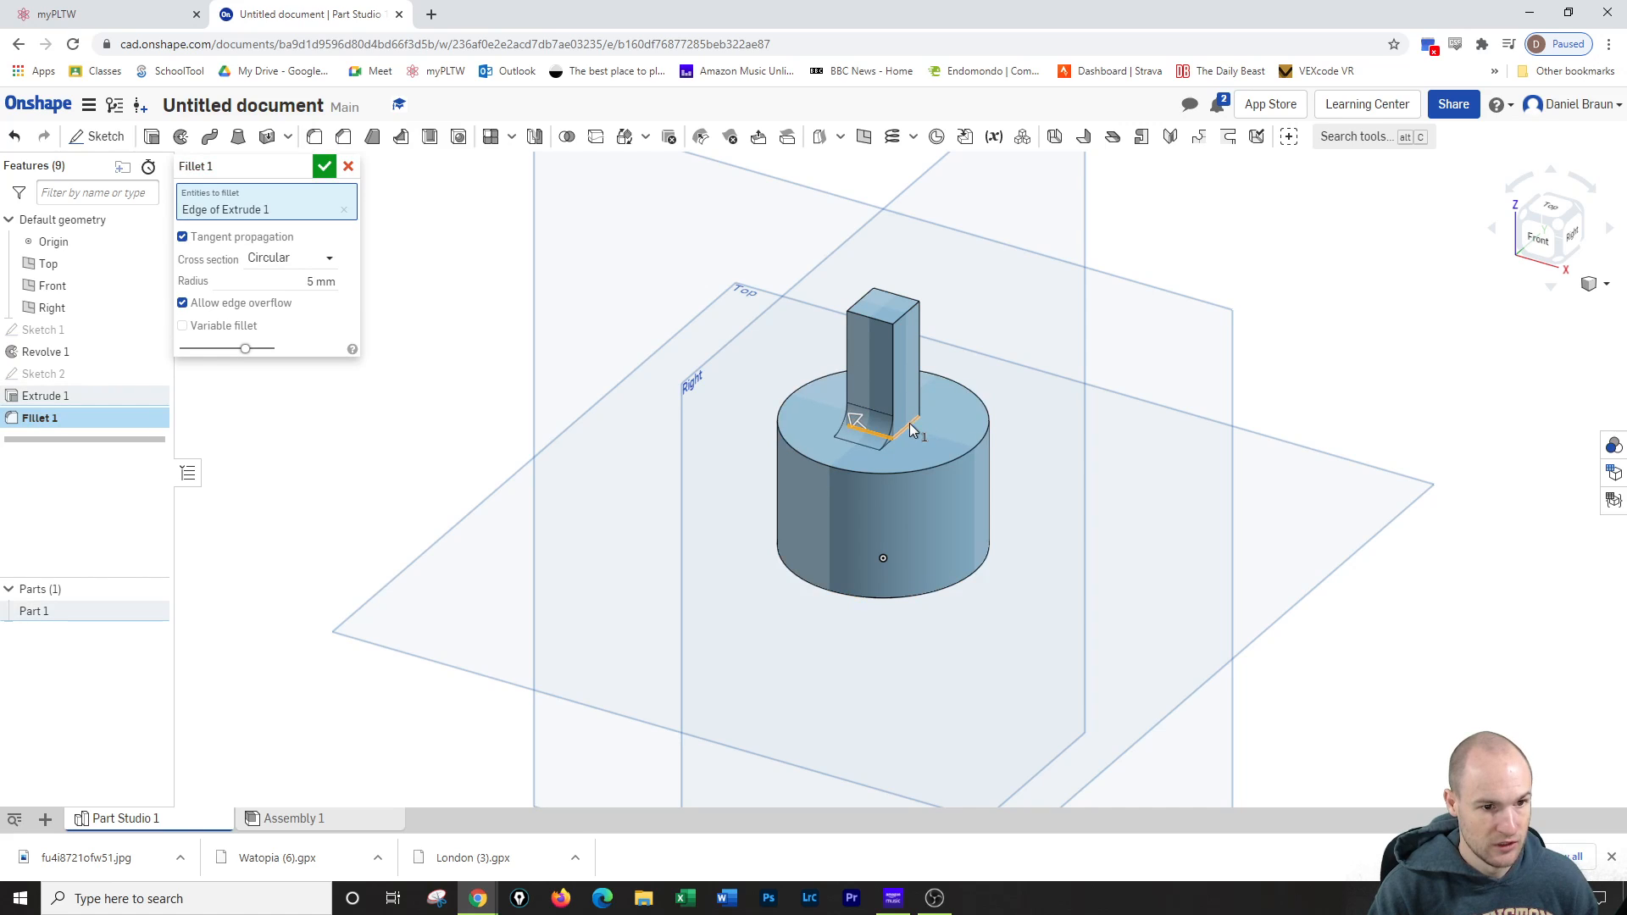
left_click(911, 427)
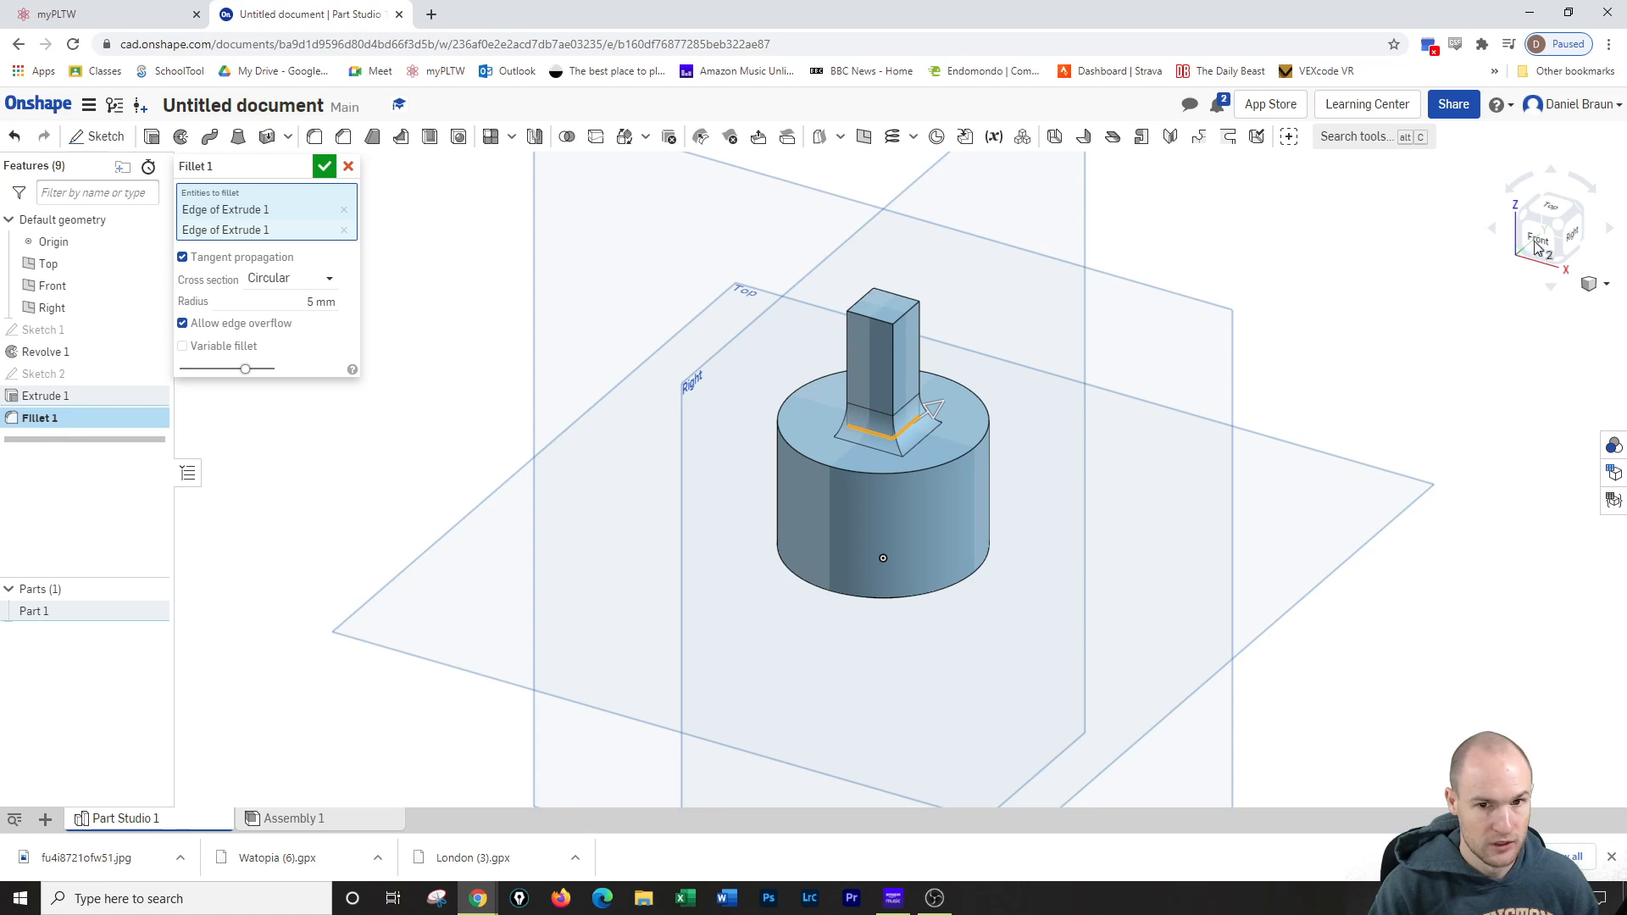
left_click(1576, 216)
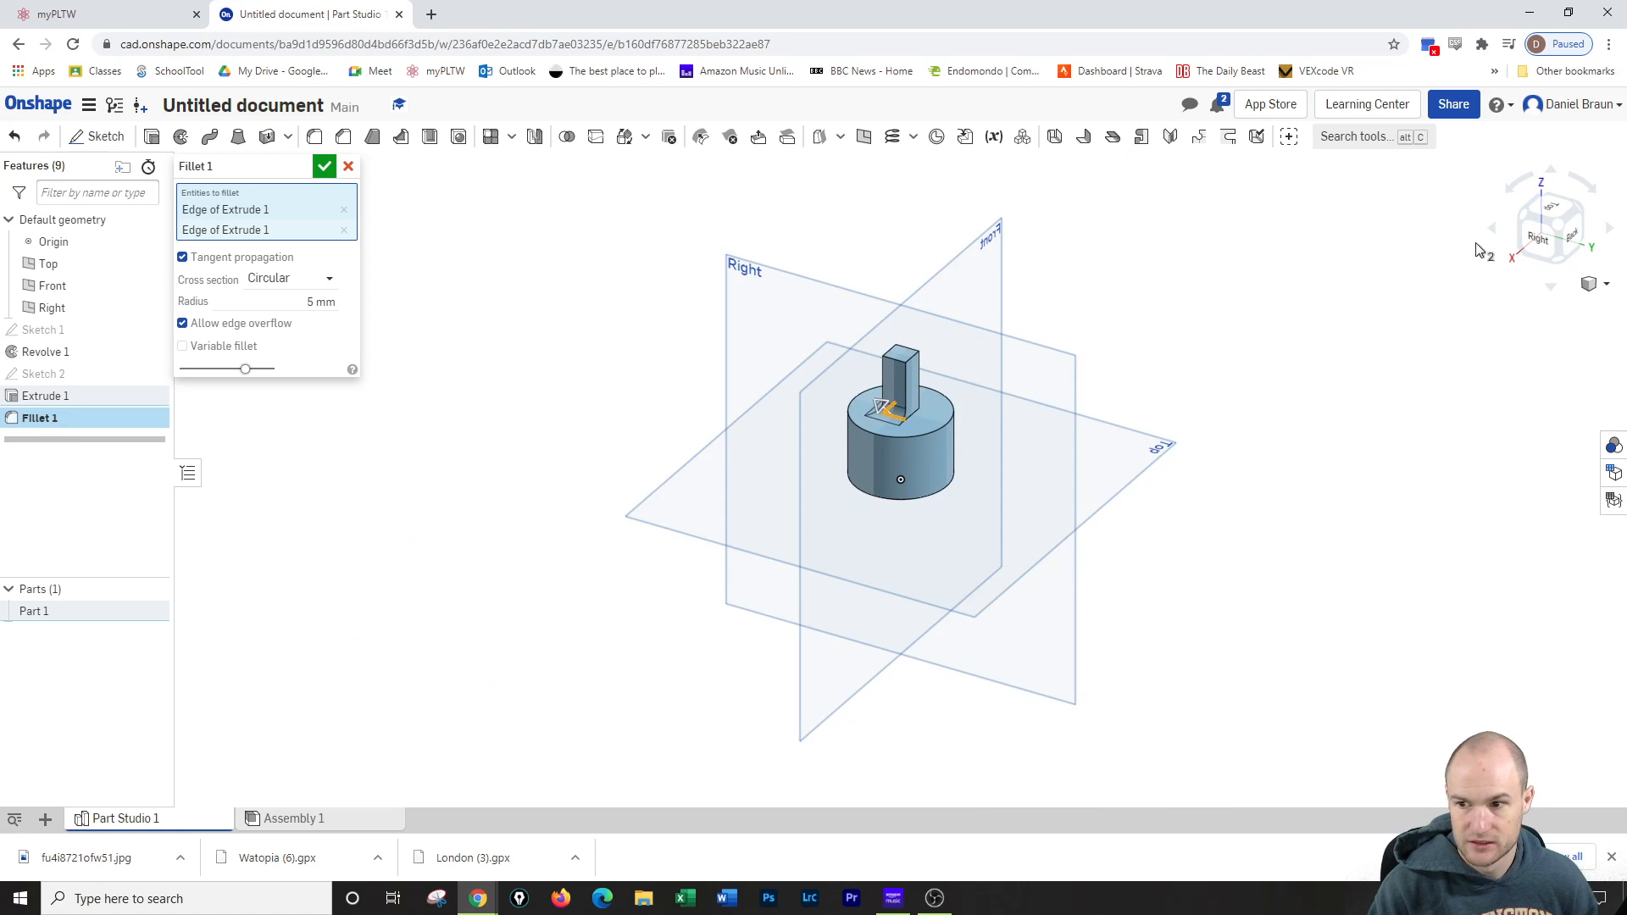
left_click(912, 415)
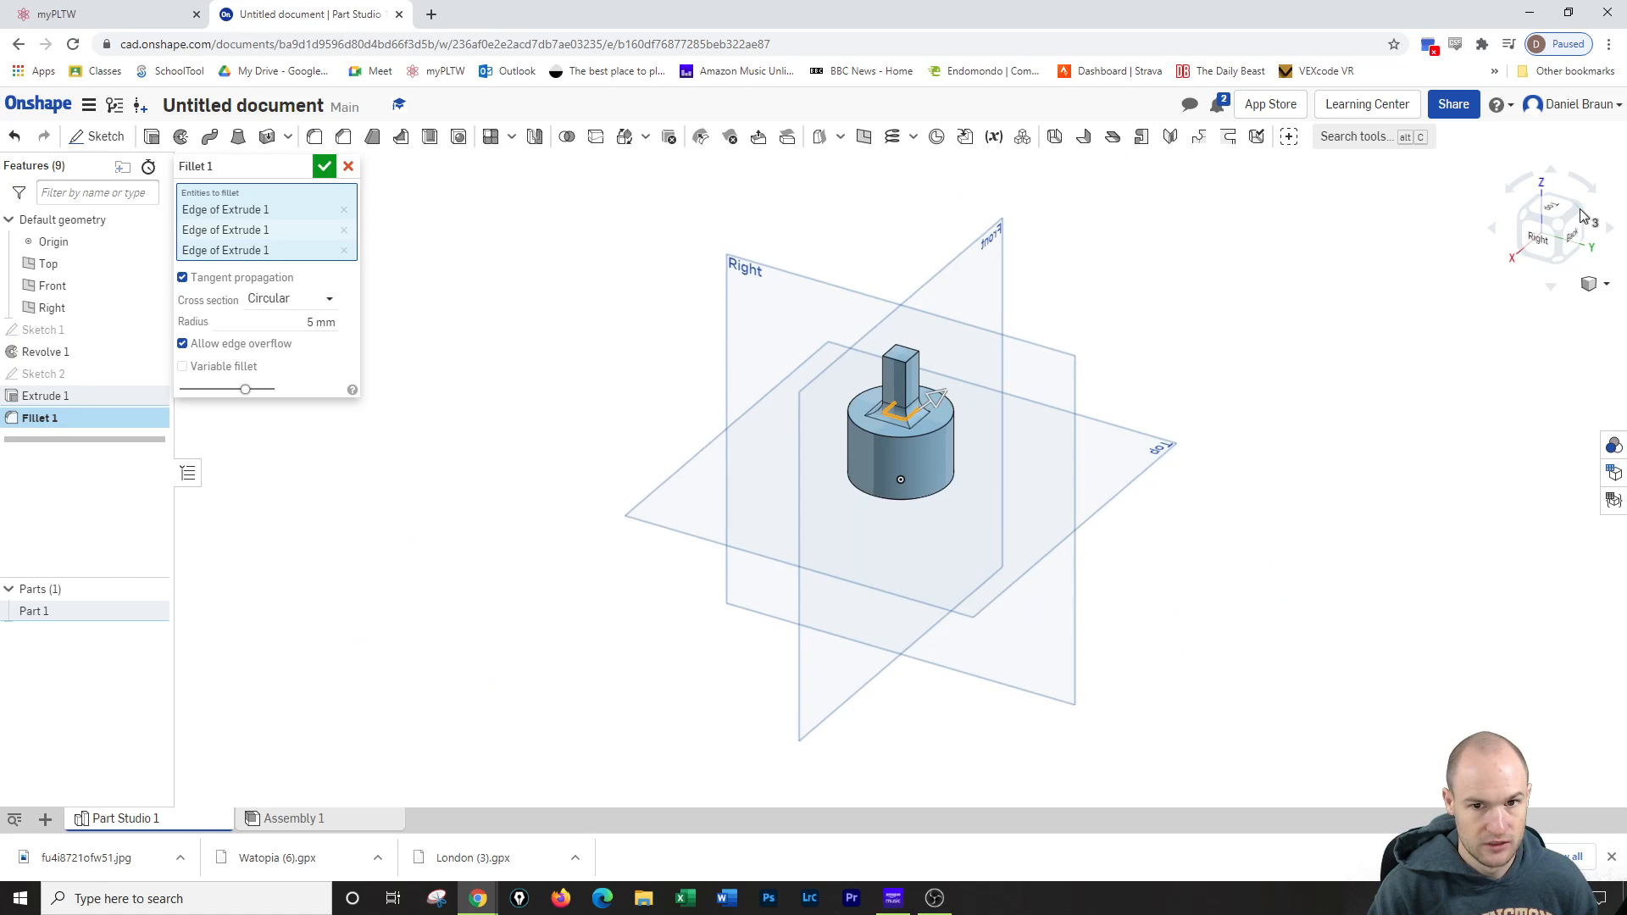
left_click(1582, 215)
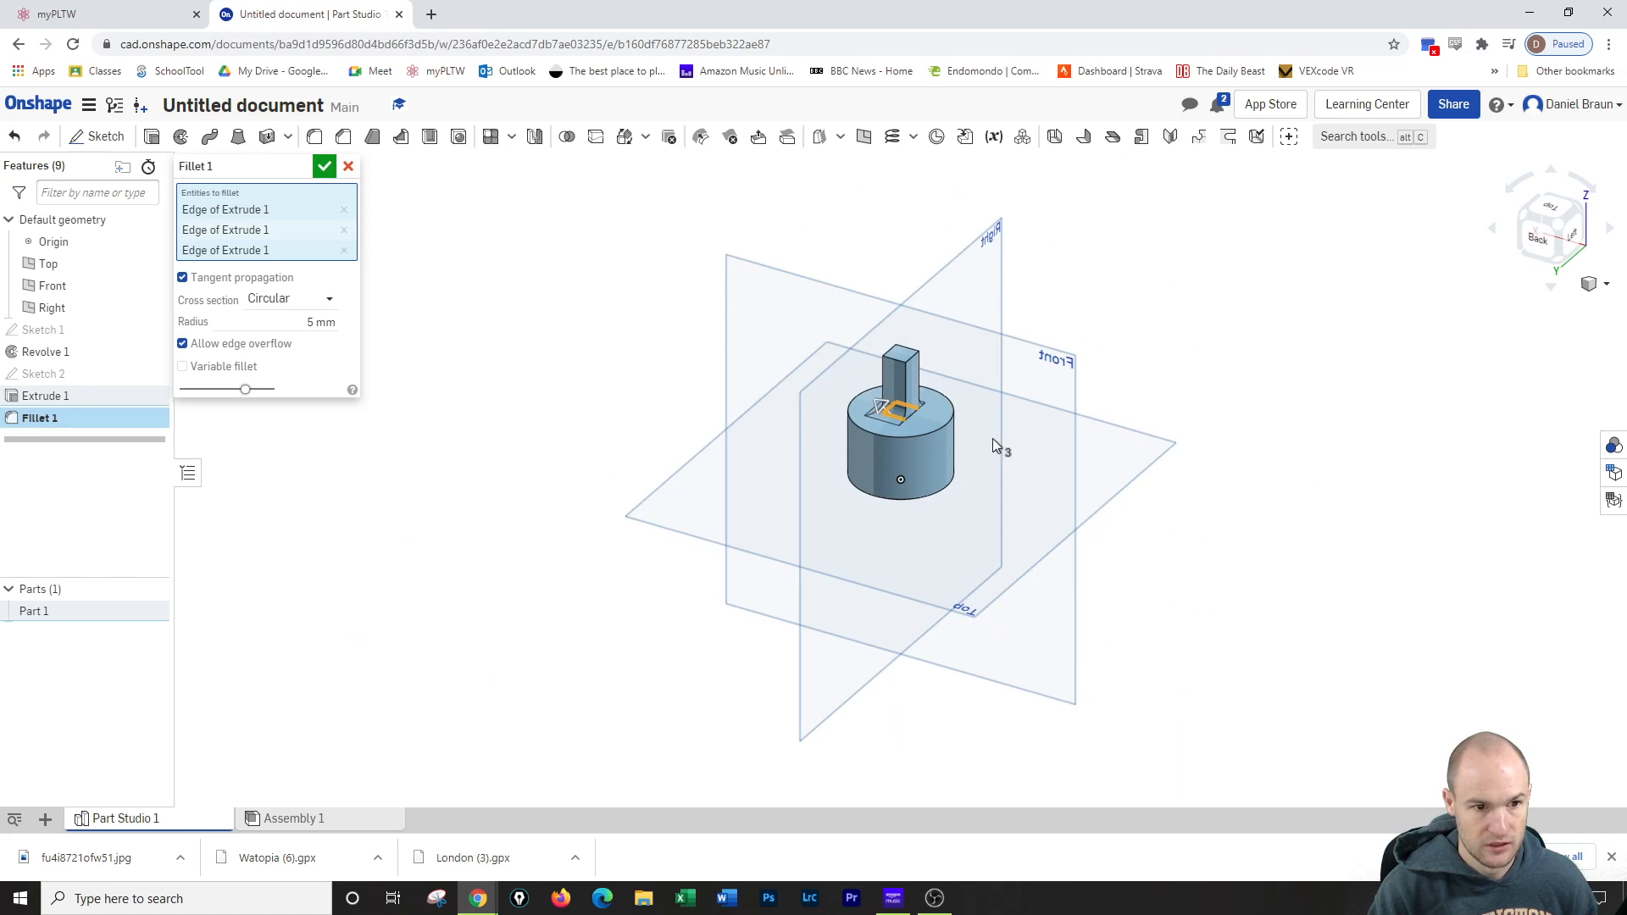
left_click(917, 413)
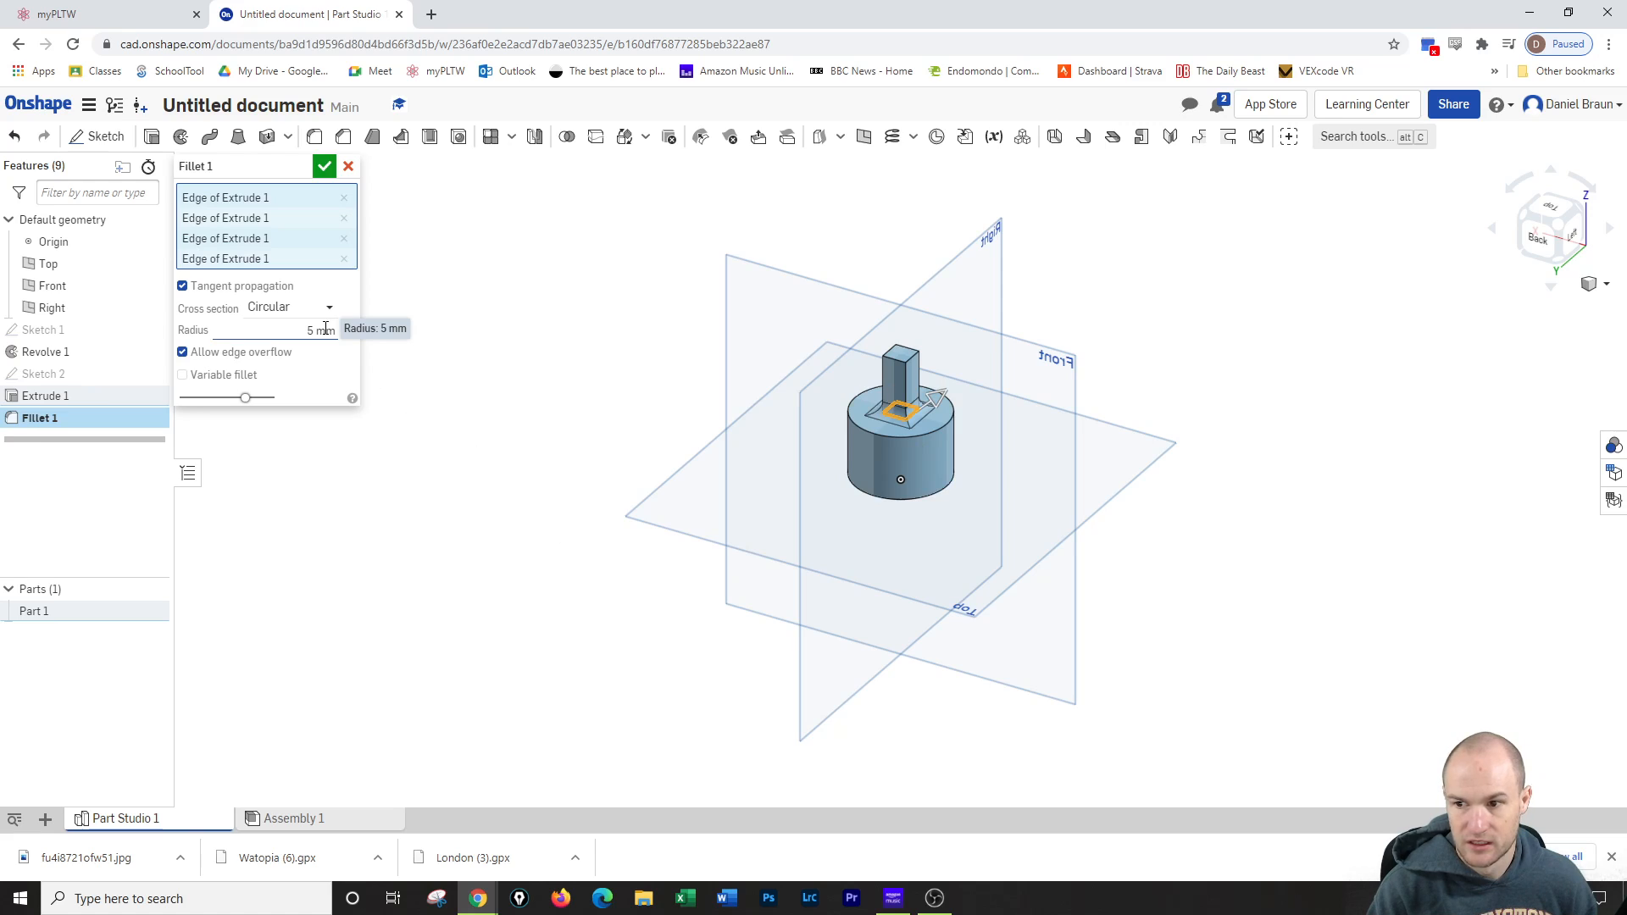
left_click(323, 167)
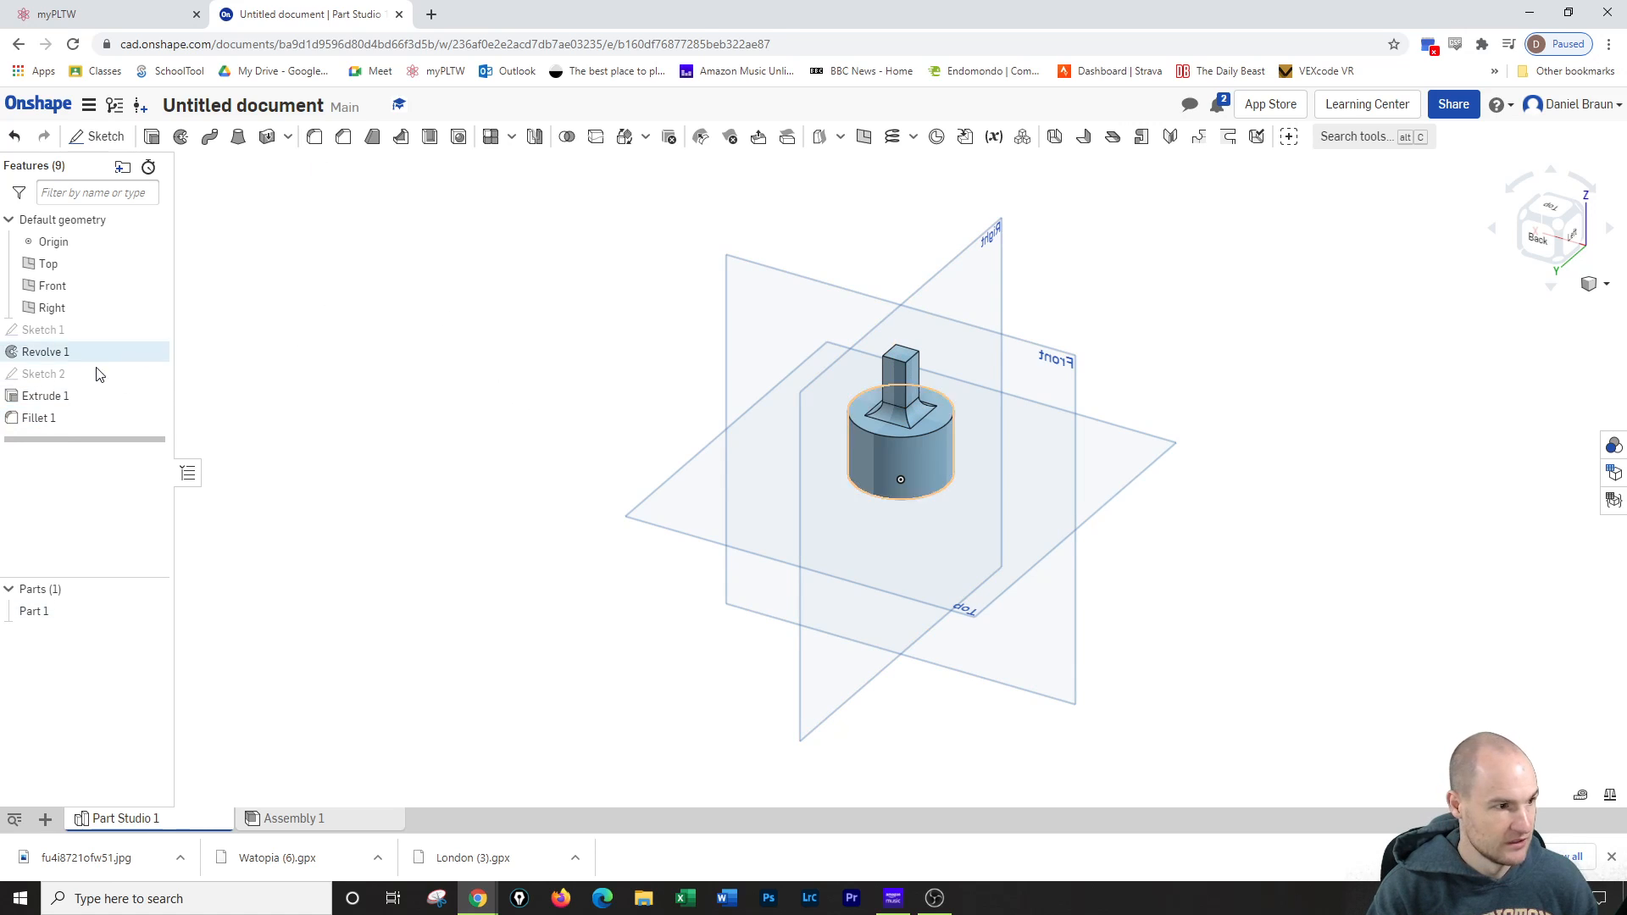
Edit the square post's extrusion and set its depth to 15 mm
left_click(71, 395)
double_click(71, 396)
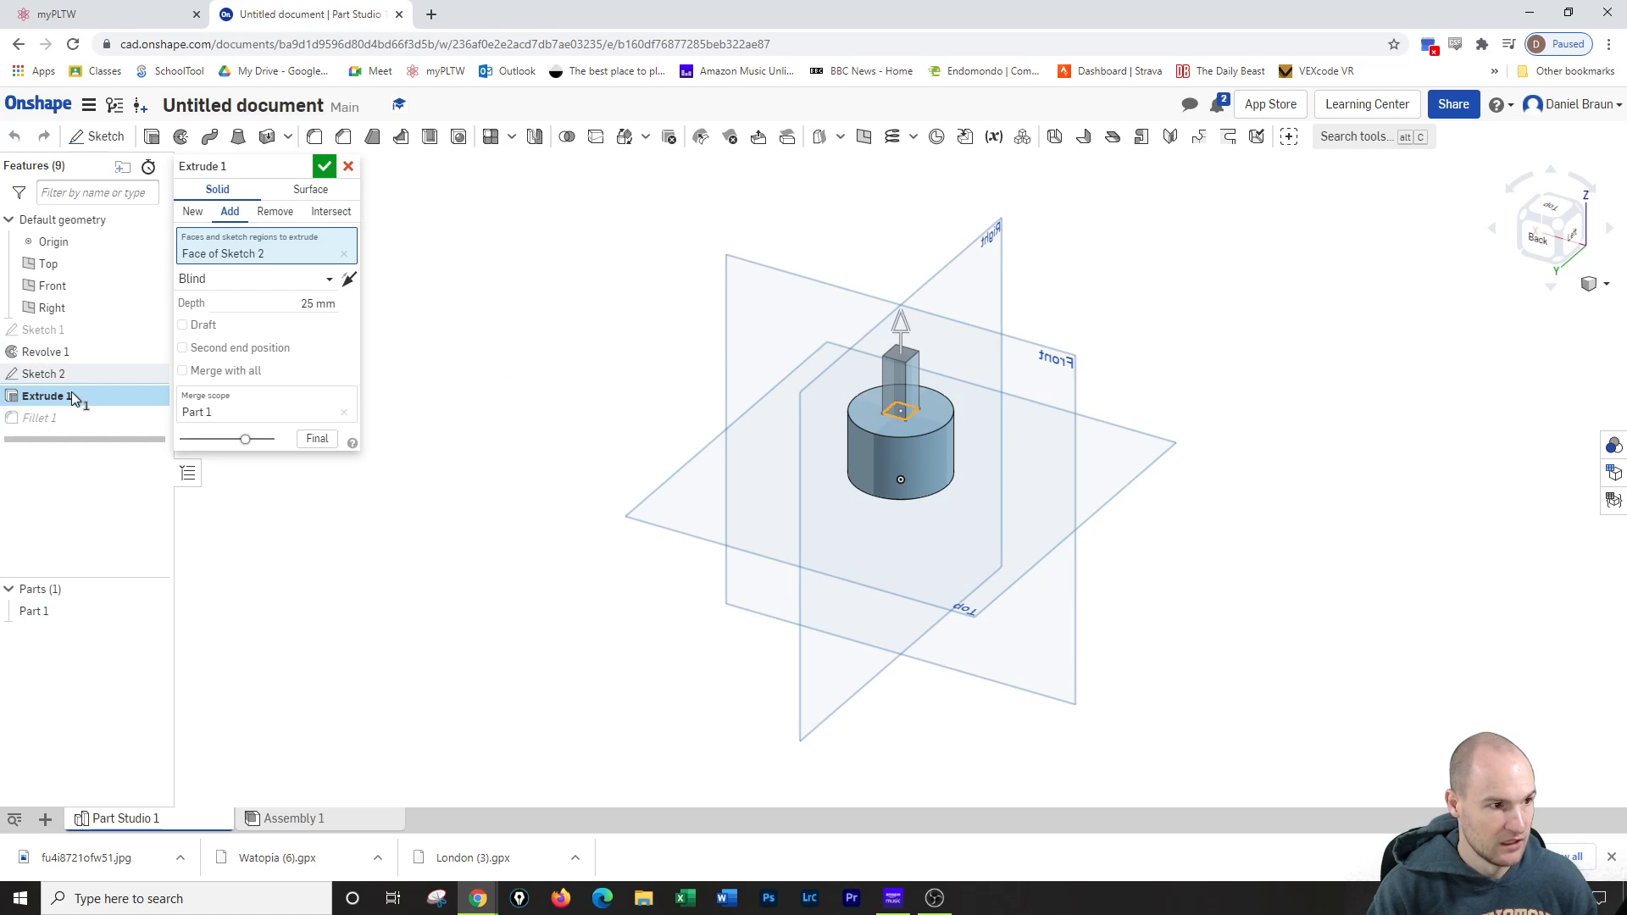
left_click(289, 307)
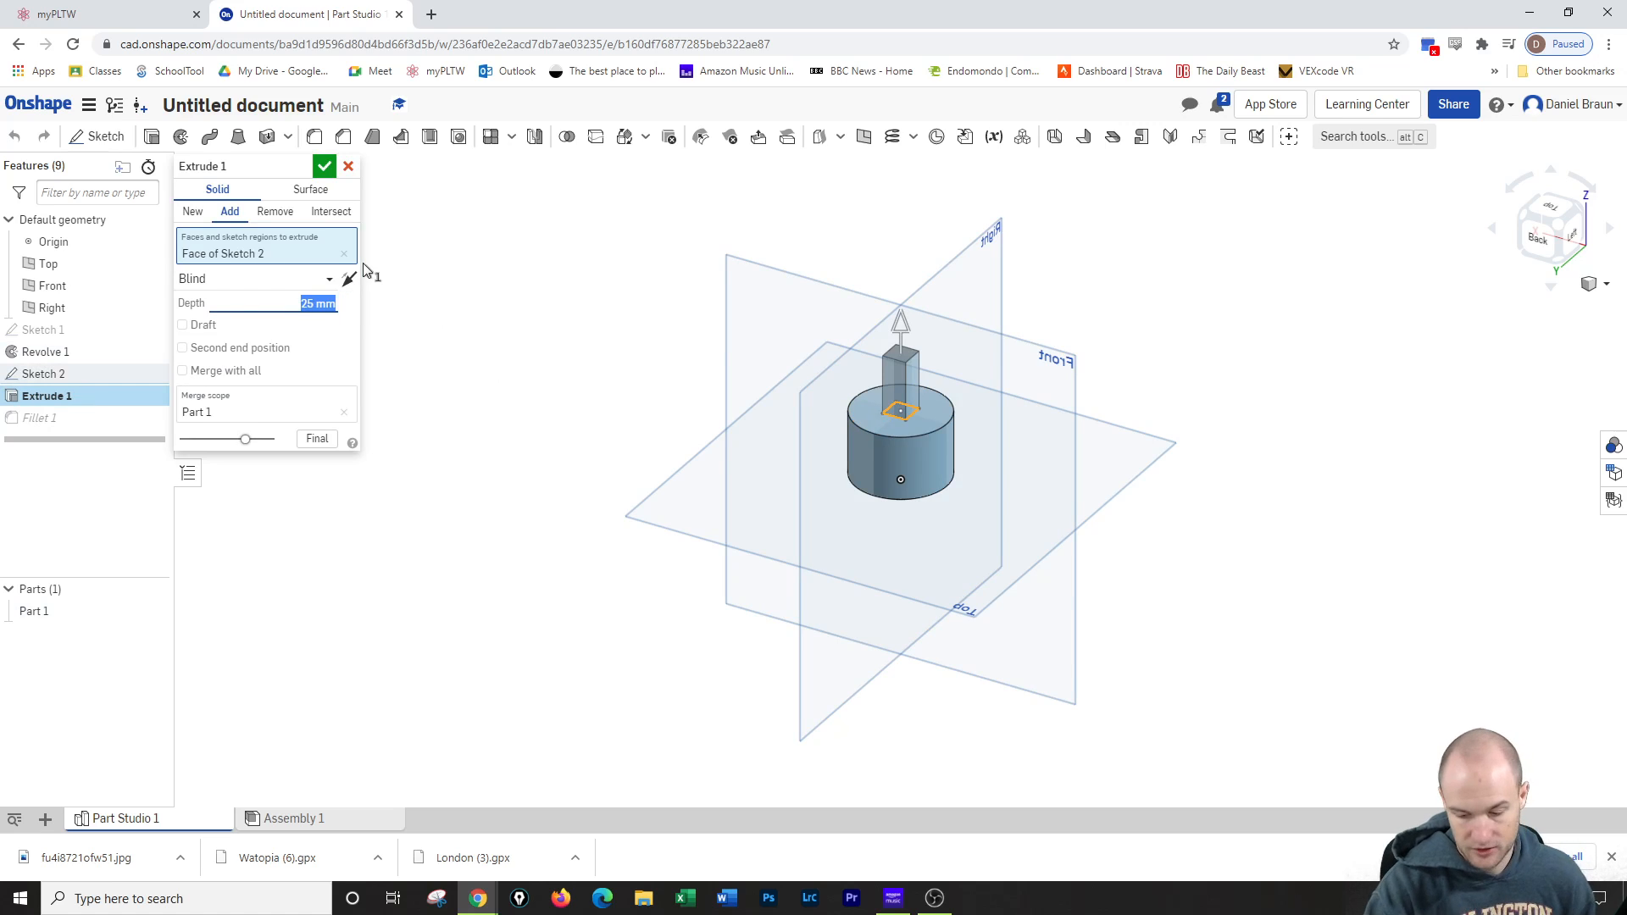
type("15")
key("Return")
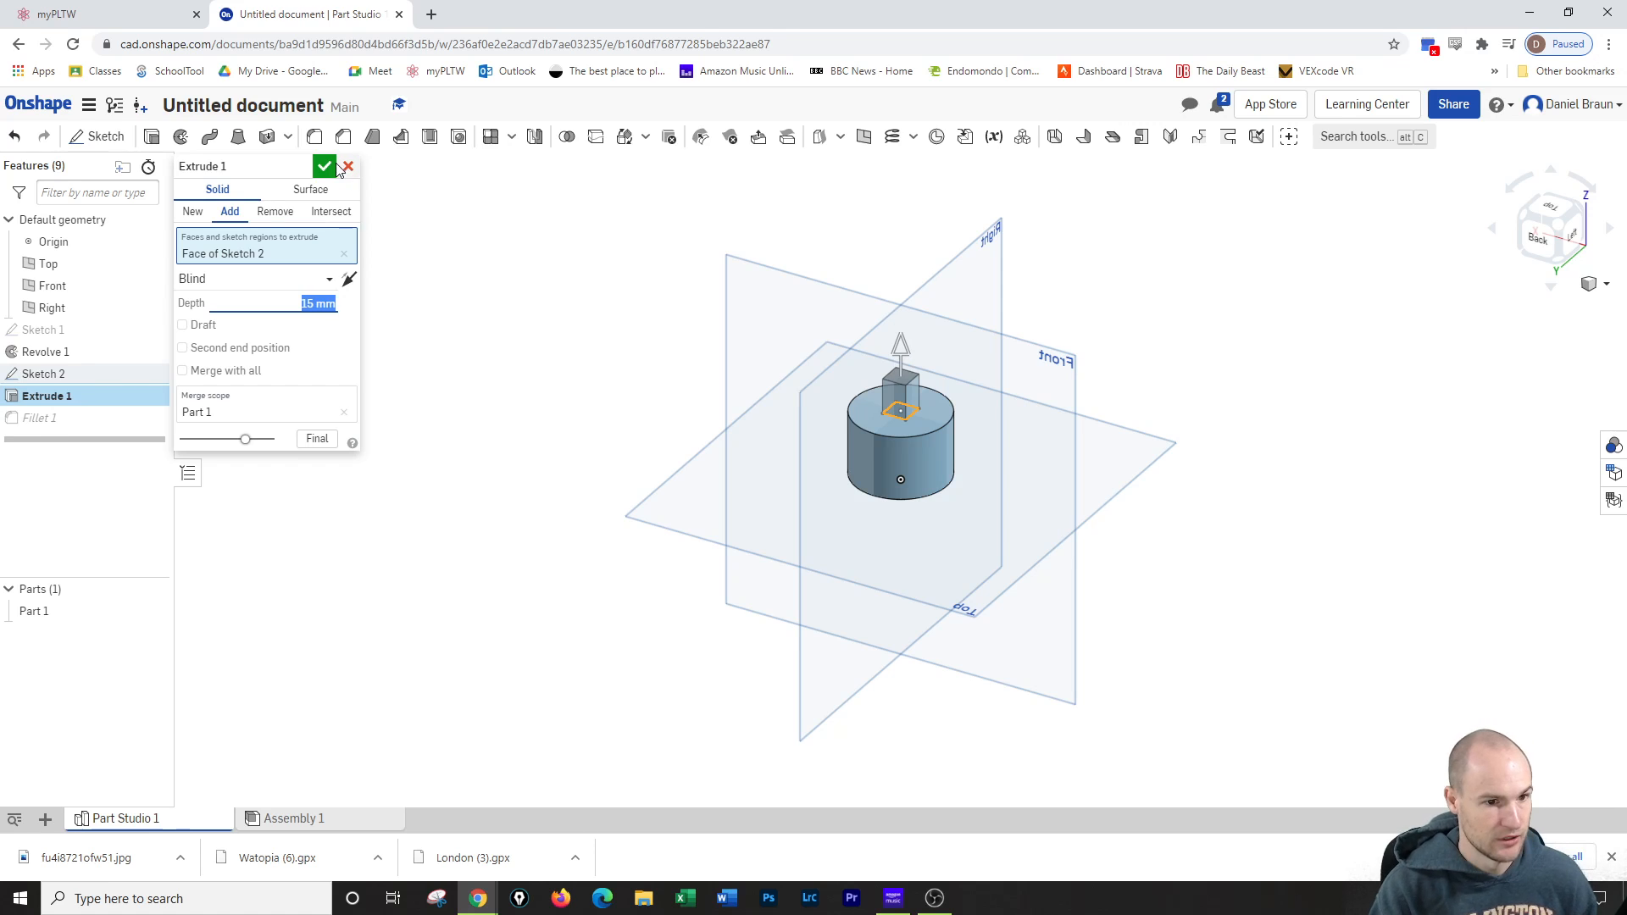
left_click(327, 167)
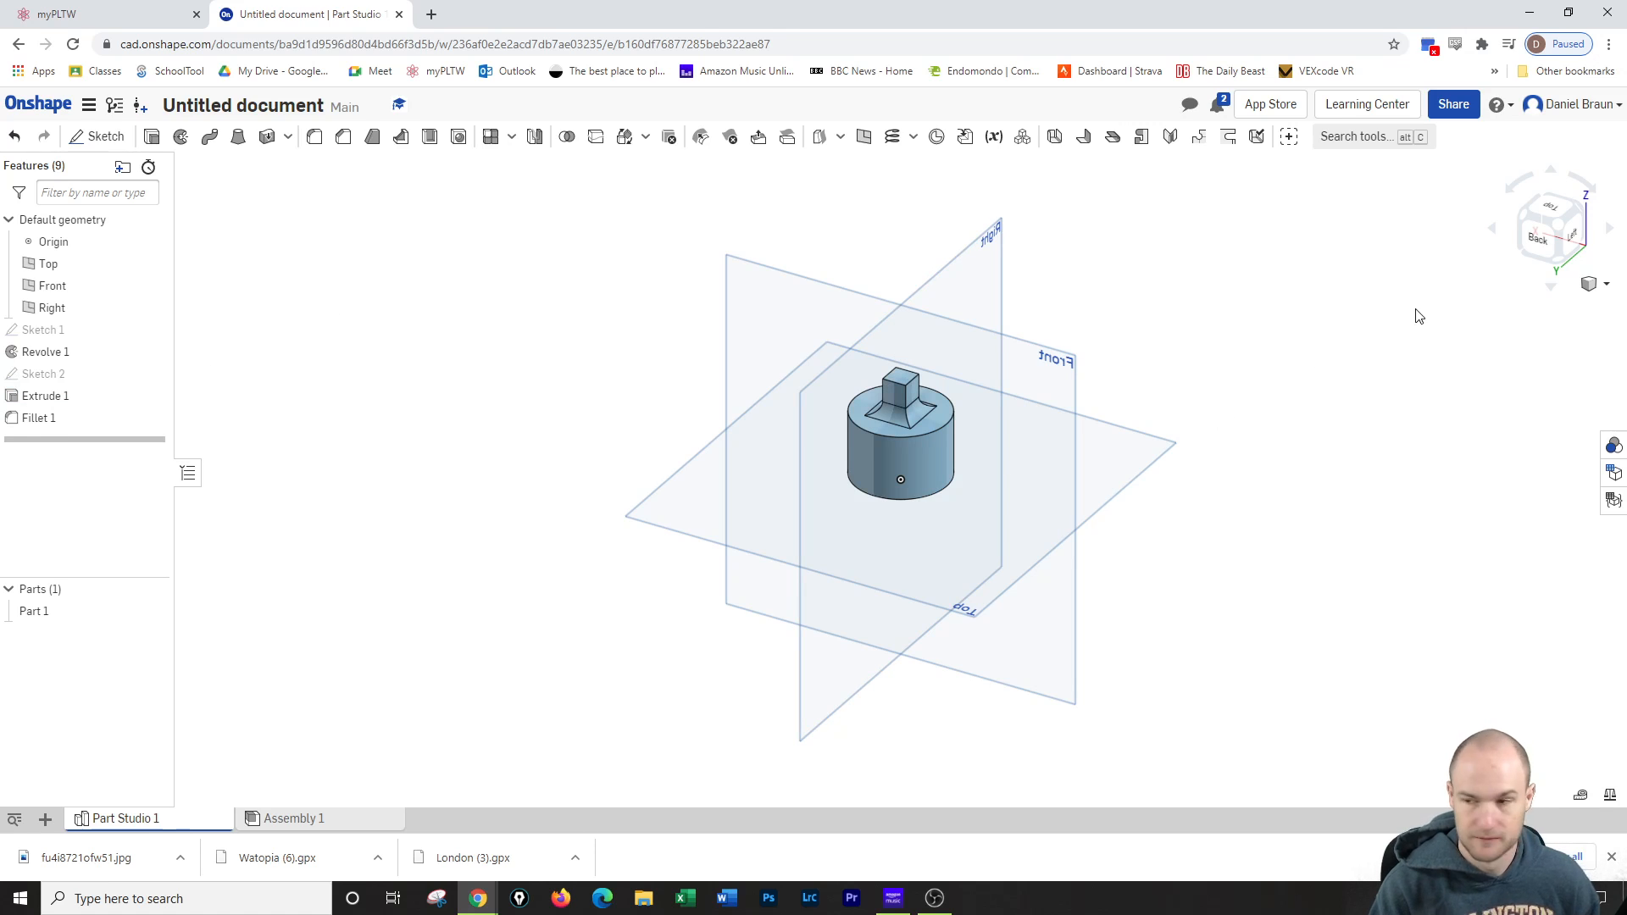
left_click(1523, 217)
left_click(1525, 244)
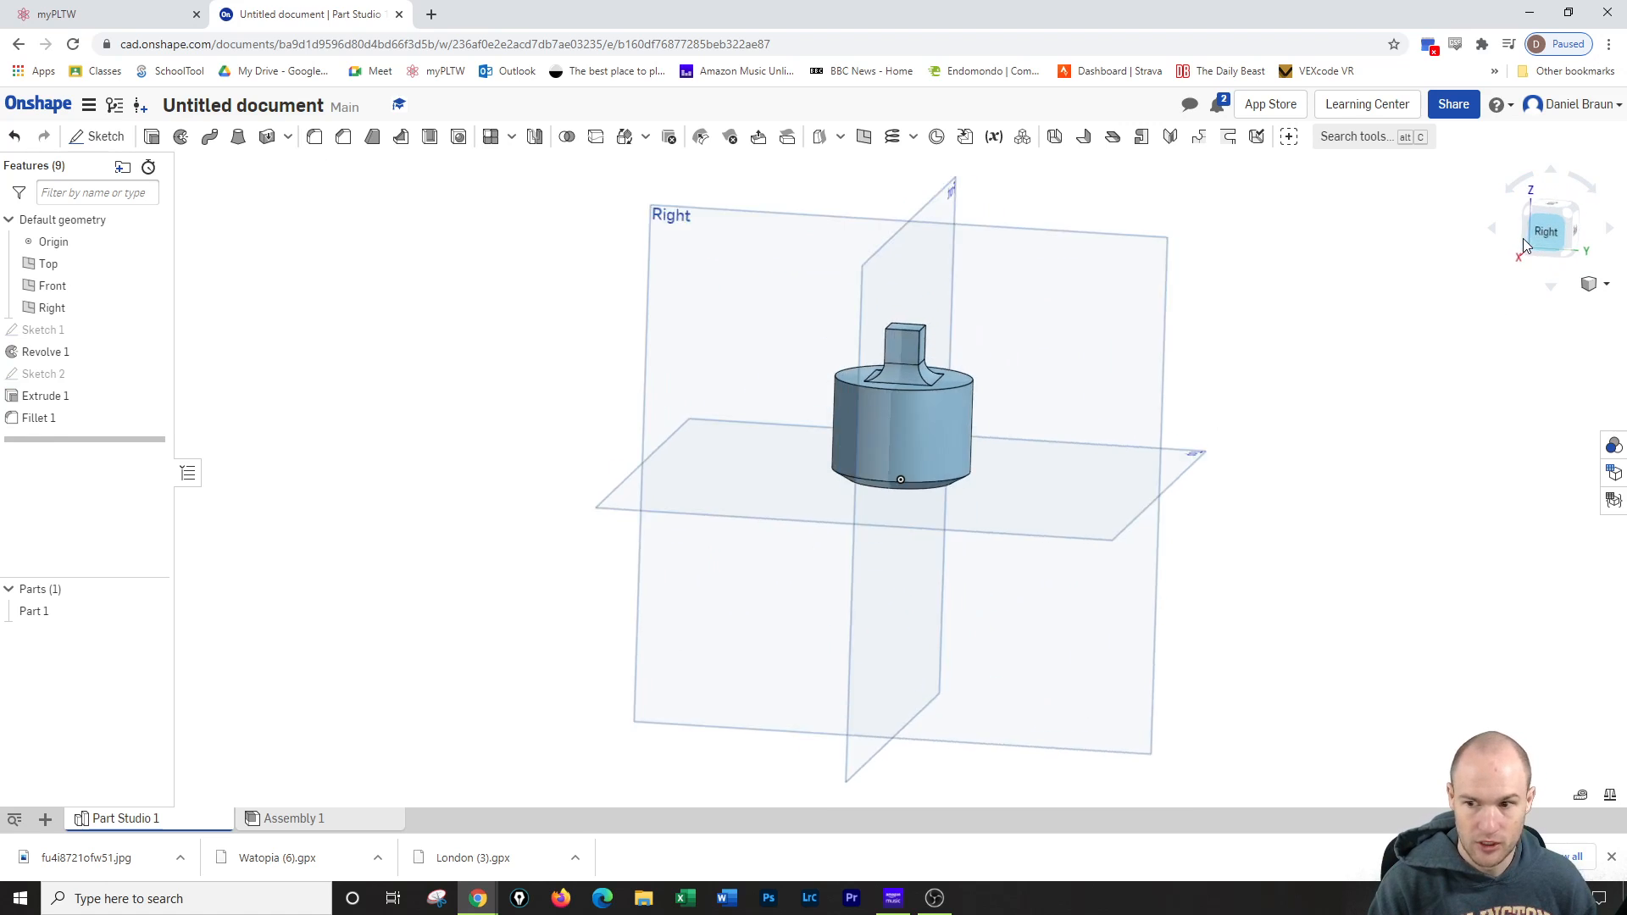
left_click(1529, 209)
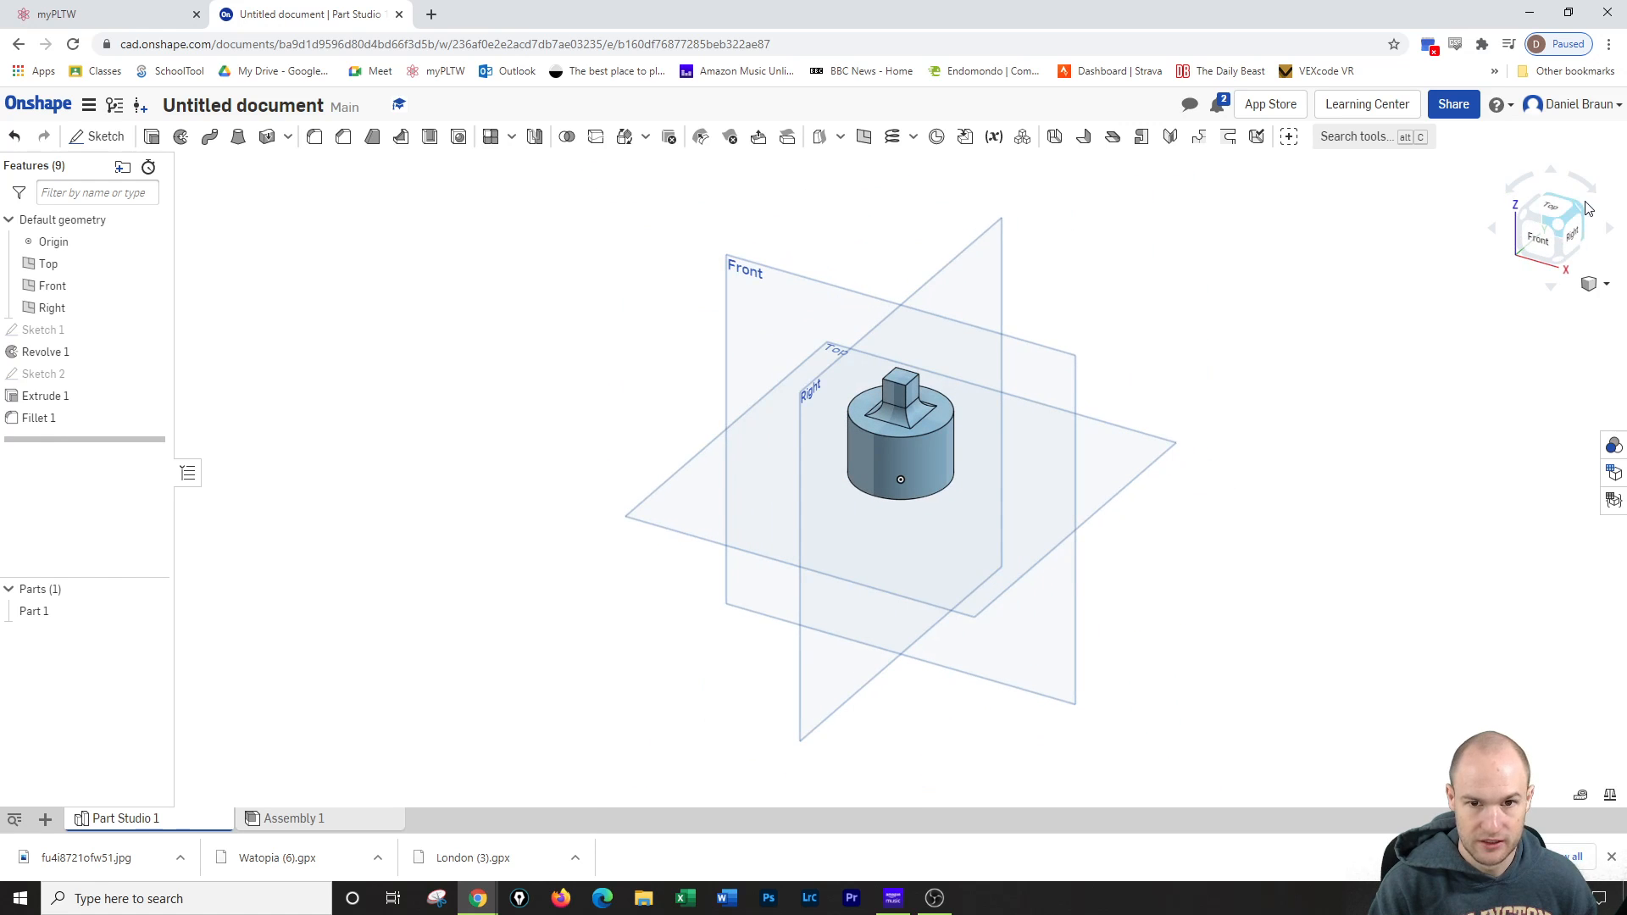
left_click(1587, 209)
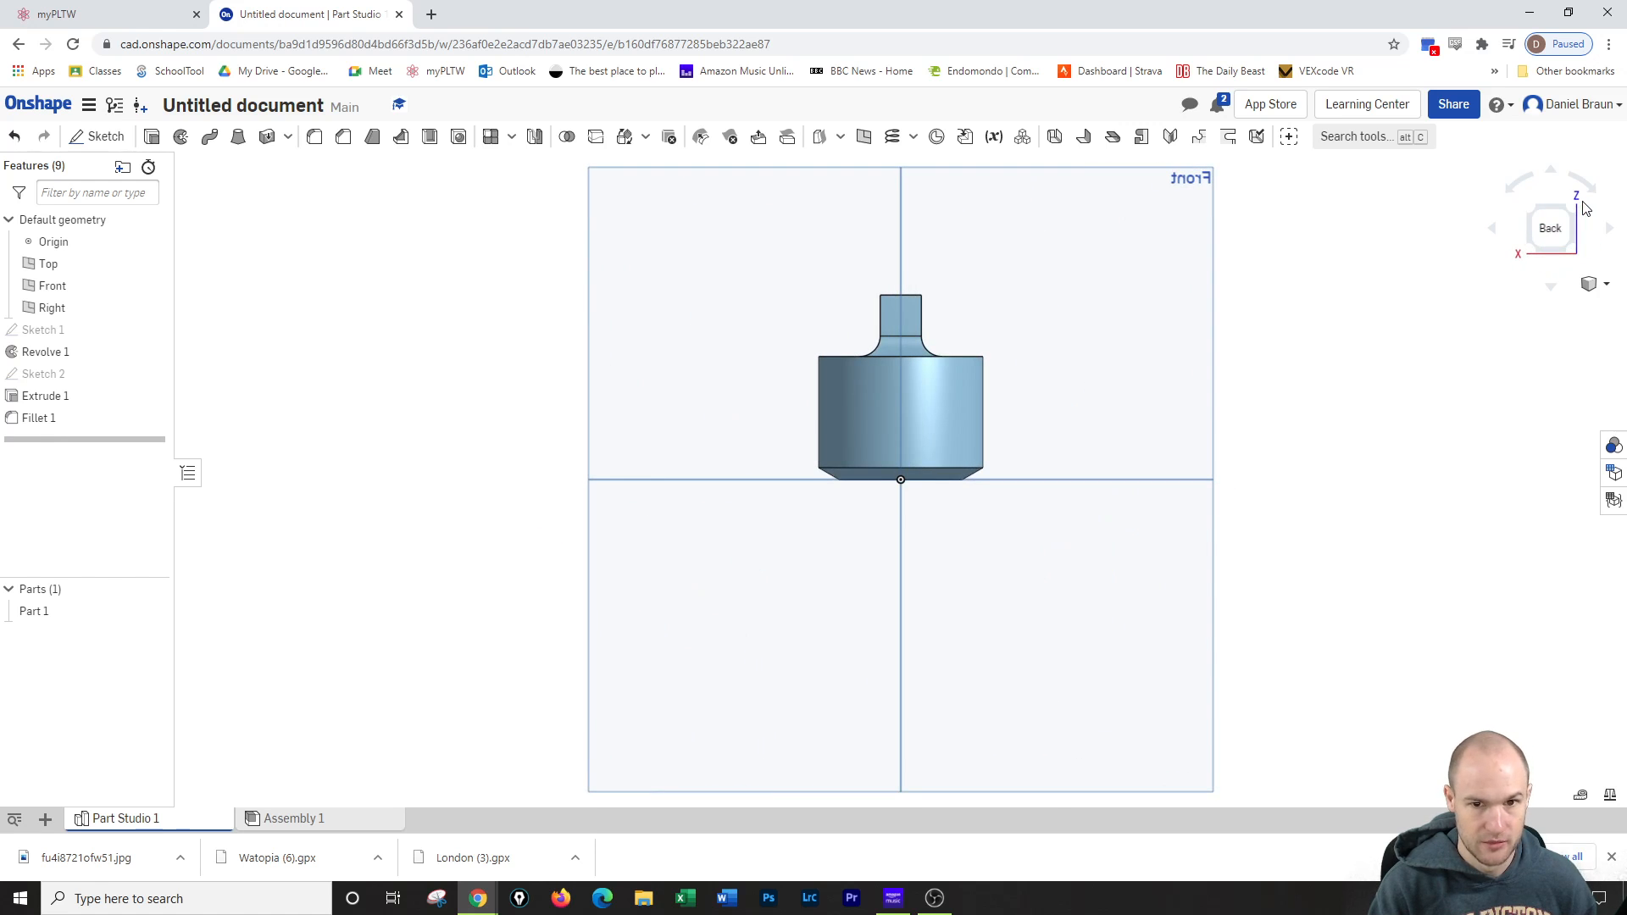
left_click(1574, 208)
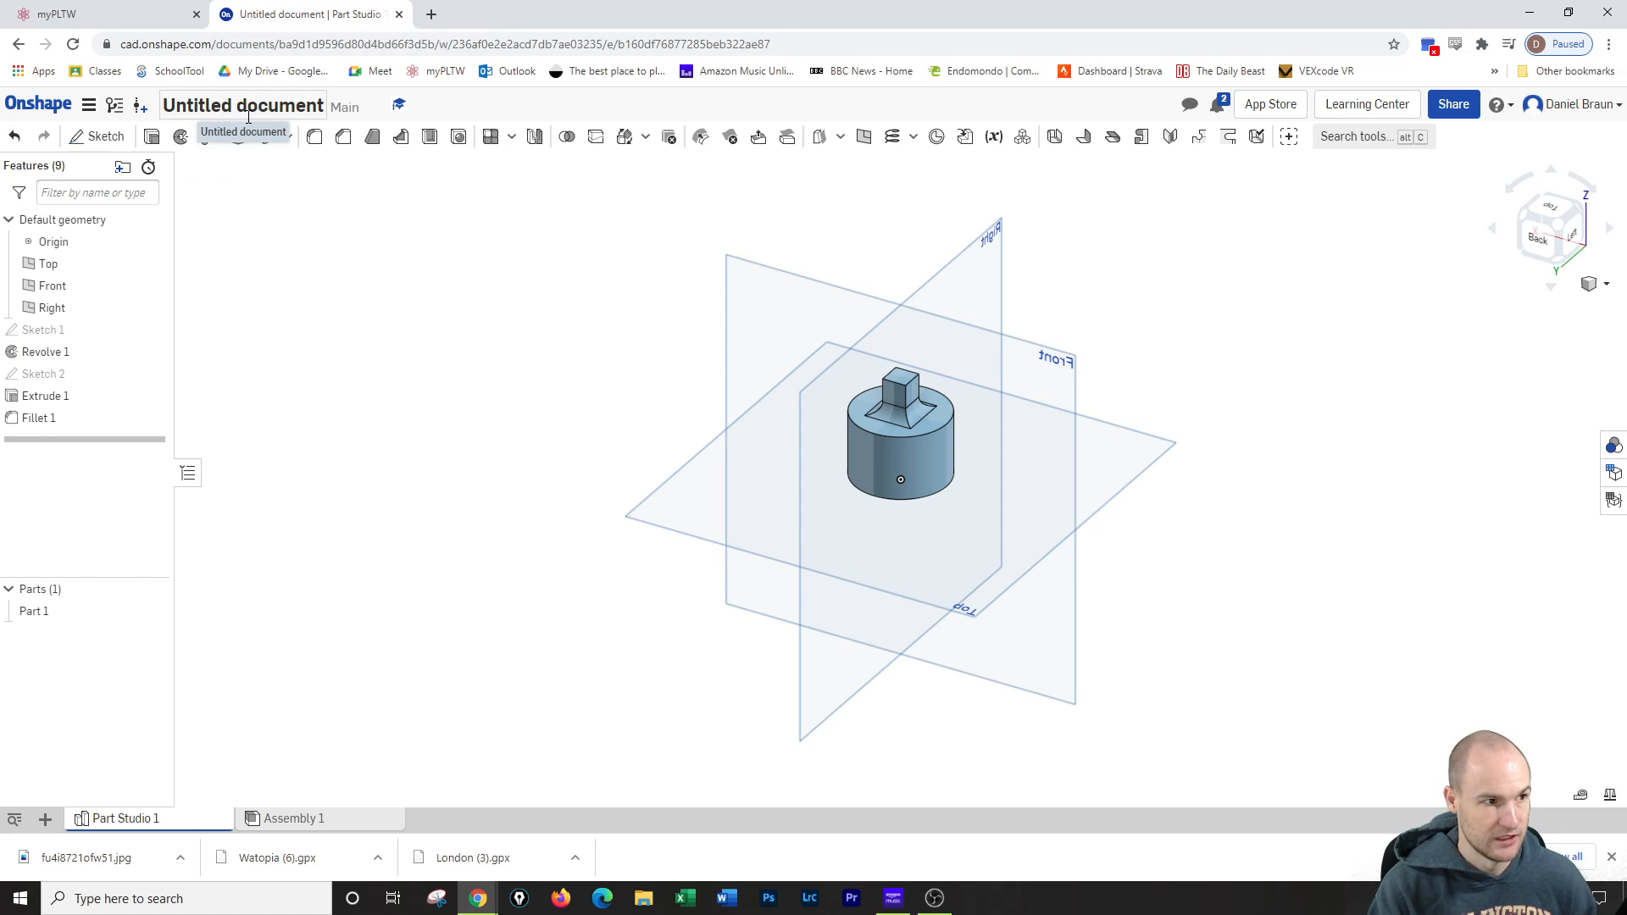
Rename the document as 1.2.5 Revolve 1
left_click(248, 116)
type("1.2.")
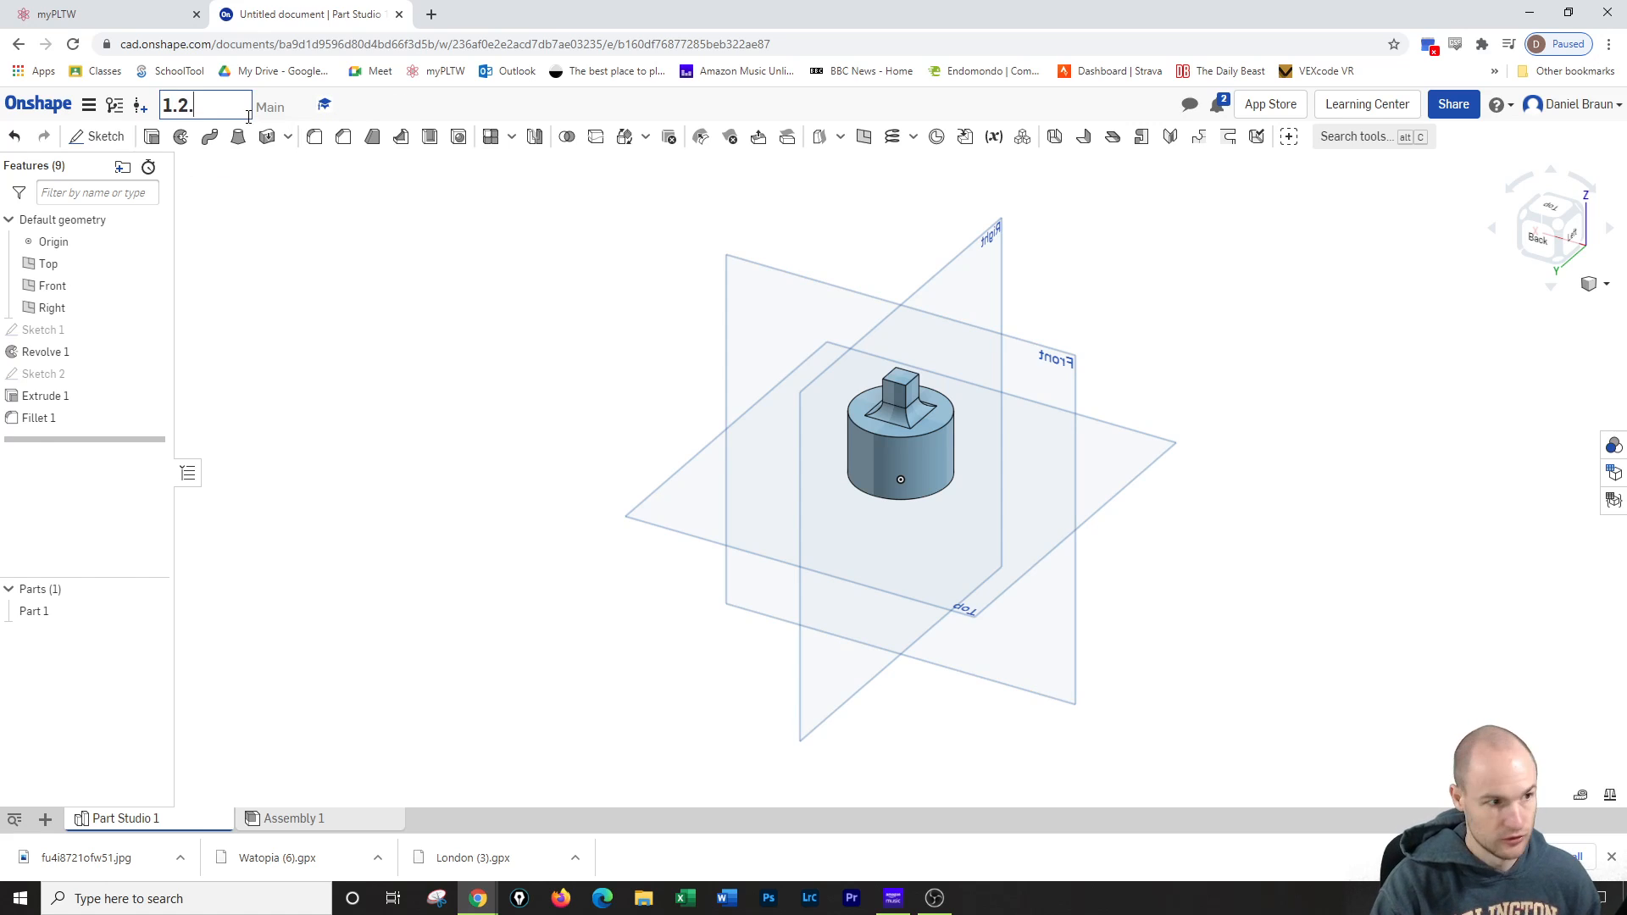
type("5 Re")
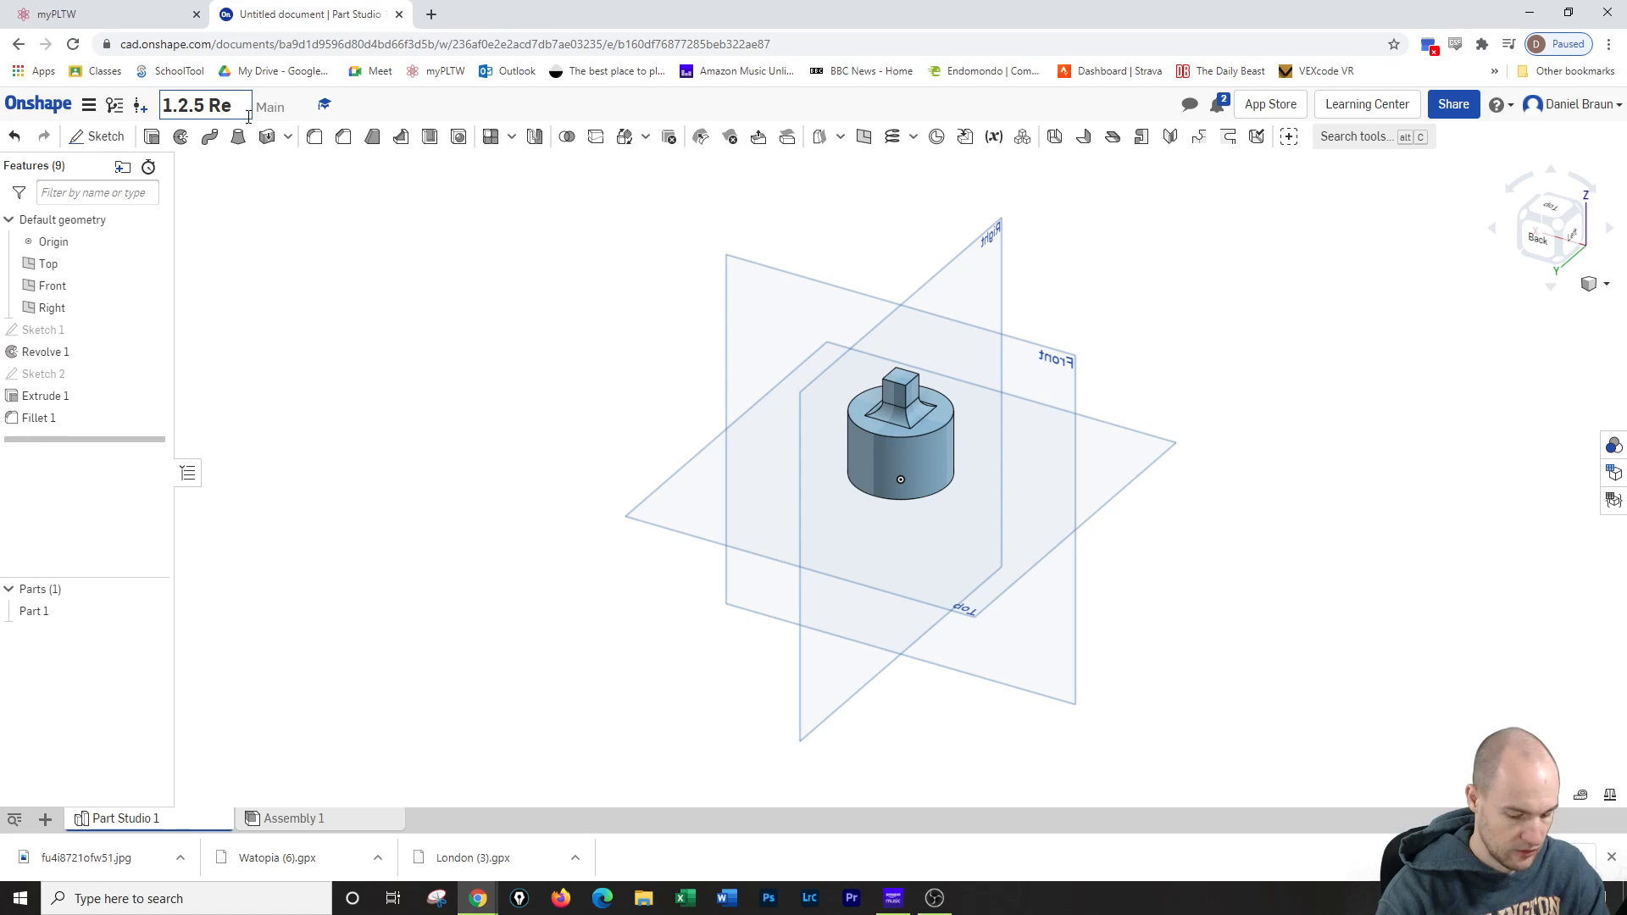
type("volve 1")
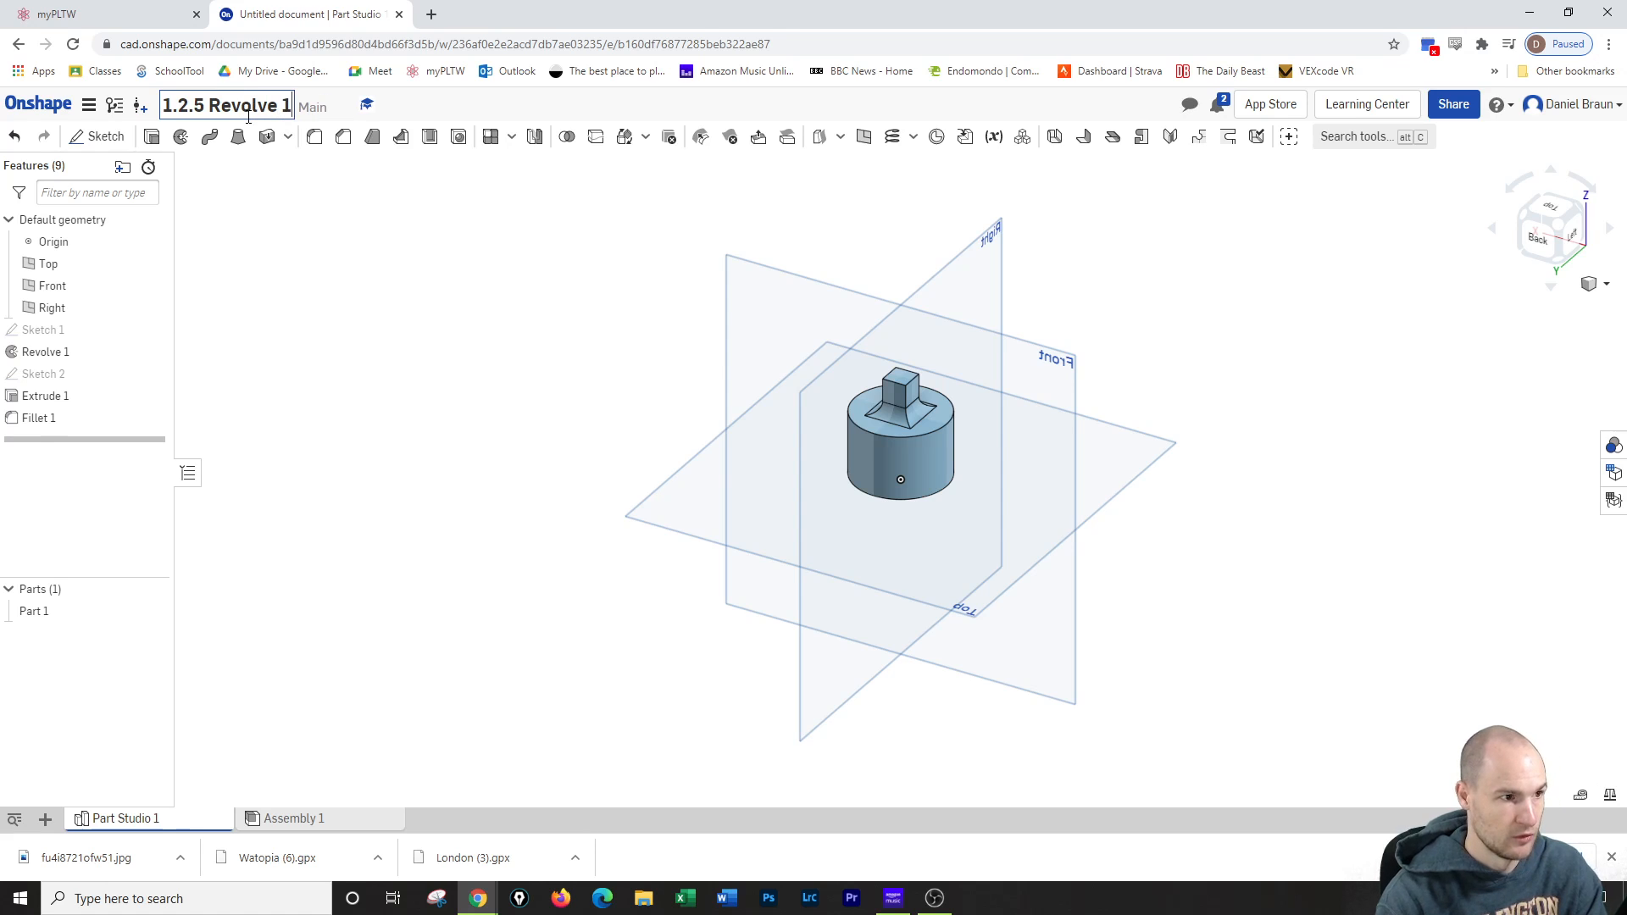
left_click(252, 443)
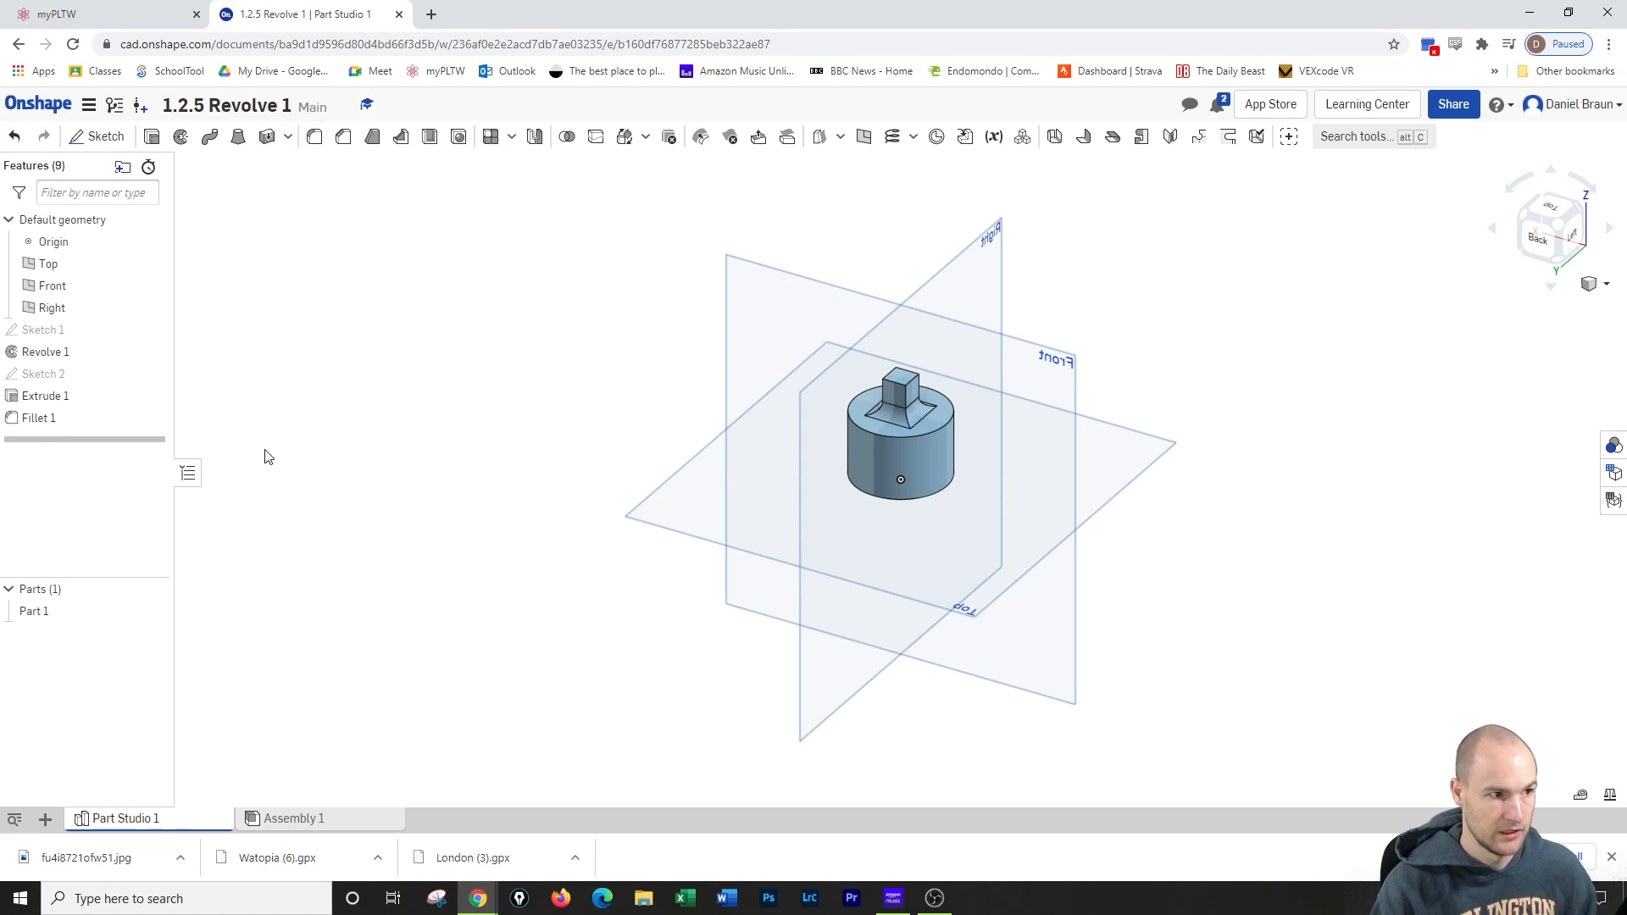